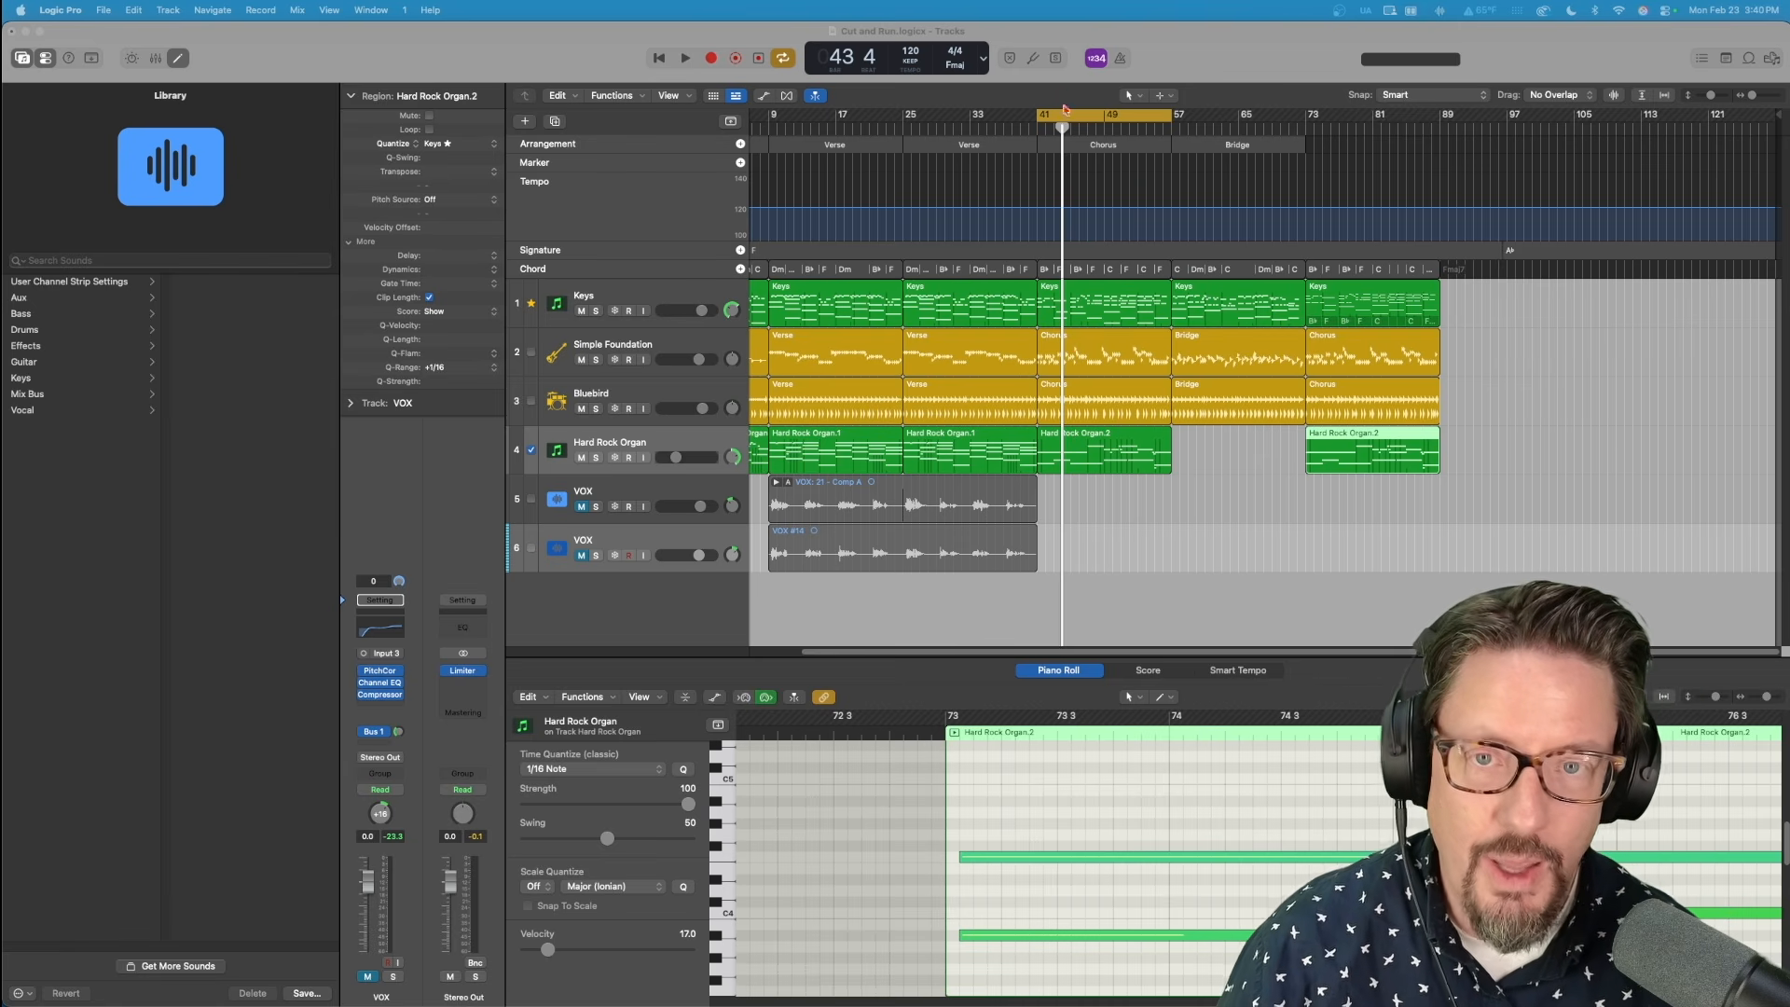
# Play the Chorus from bar 41 to about bar 51 to listen for timing problems.
pyautogui.moveTo(1064, 127); pyautogui.dragTo(1037, 131)
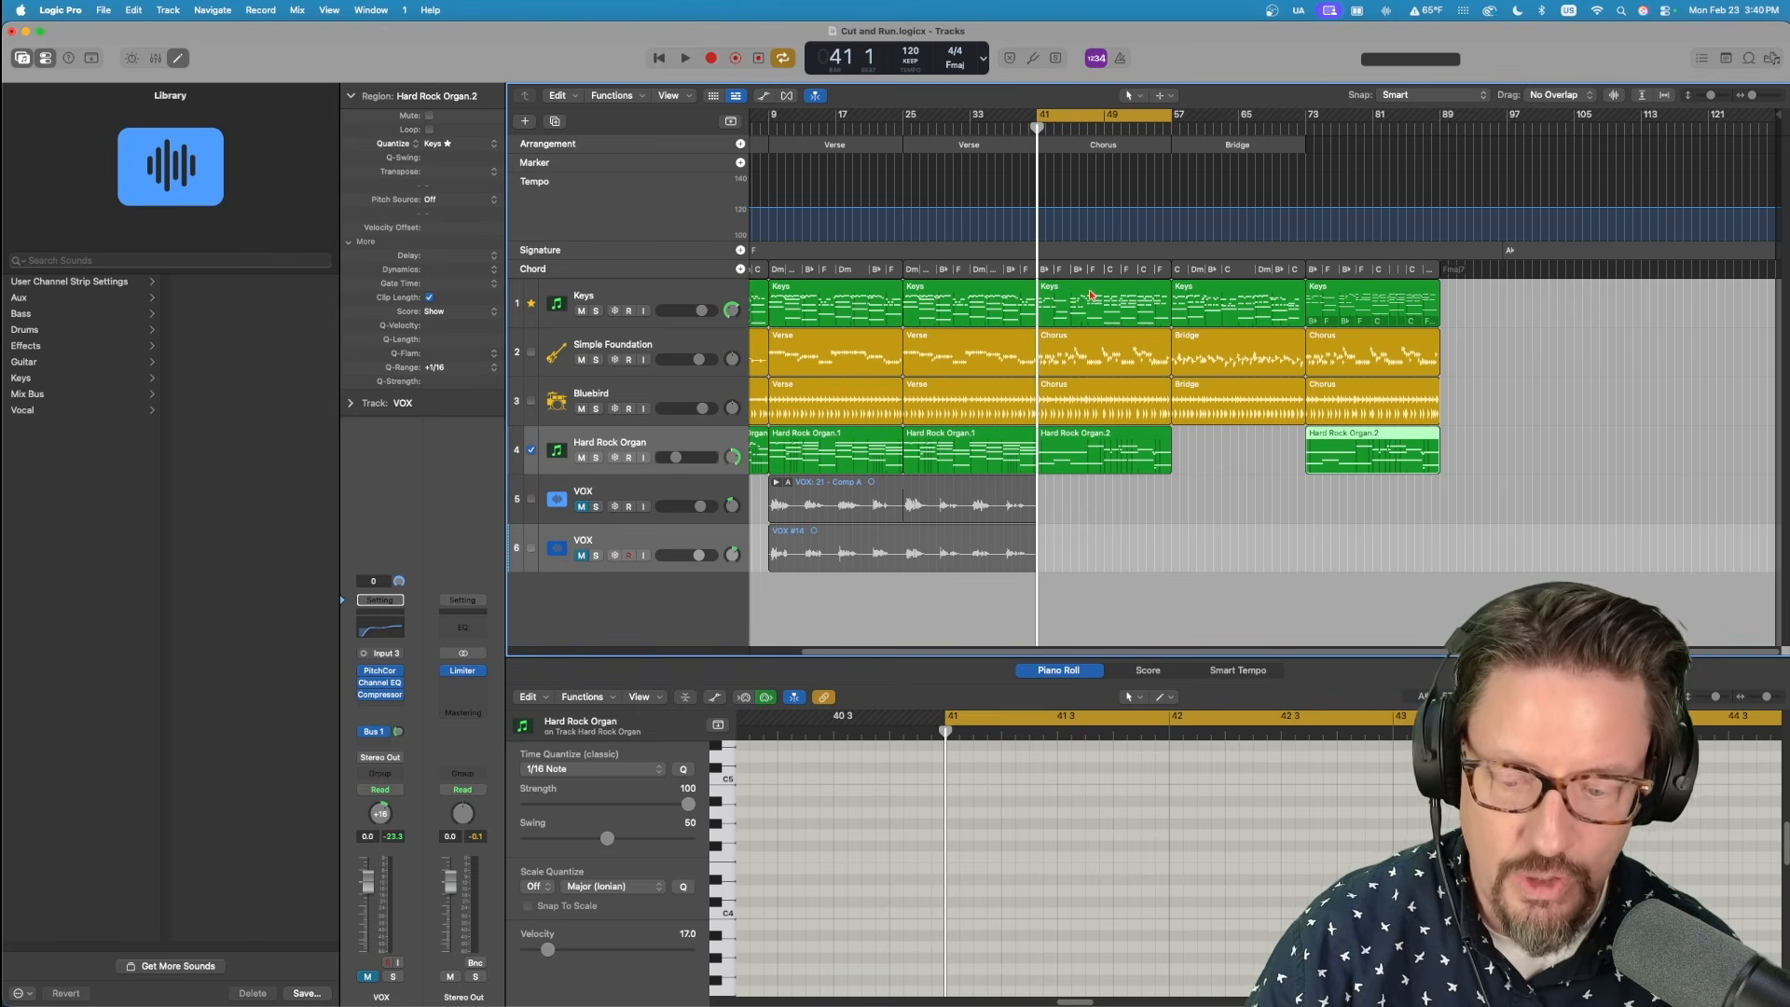
pyautogui.press('space')
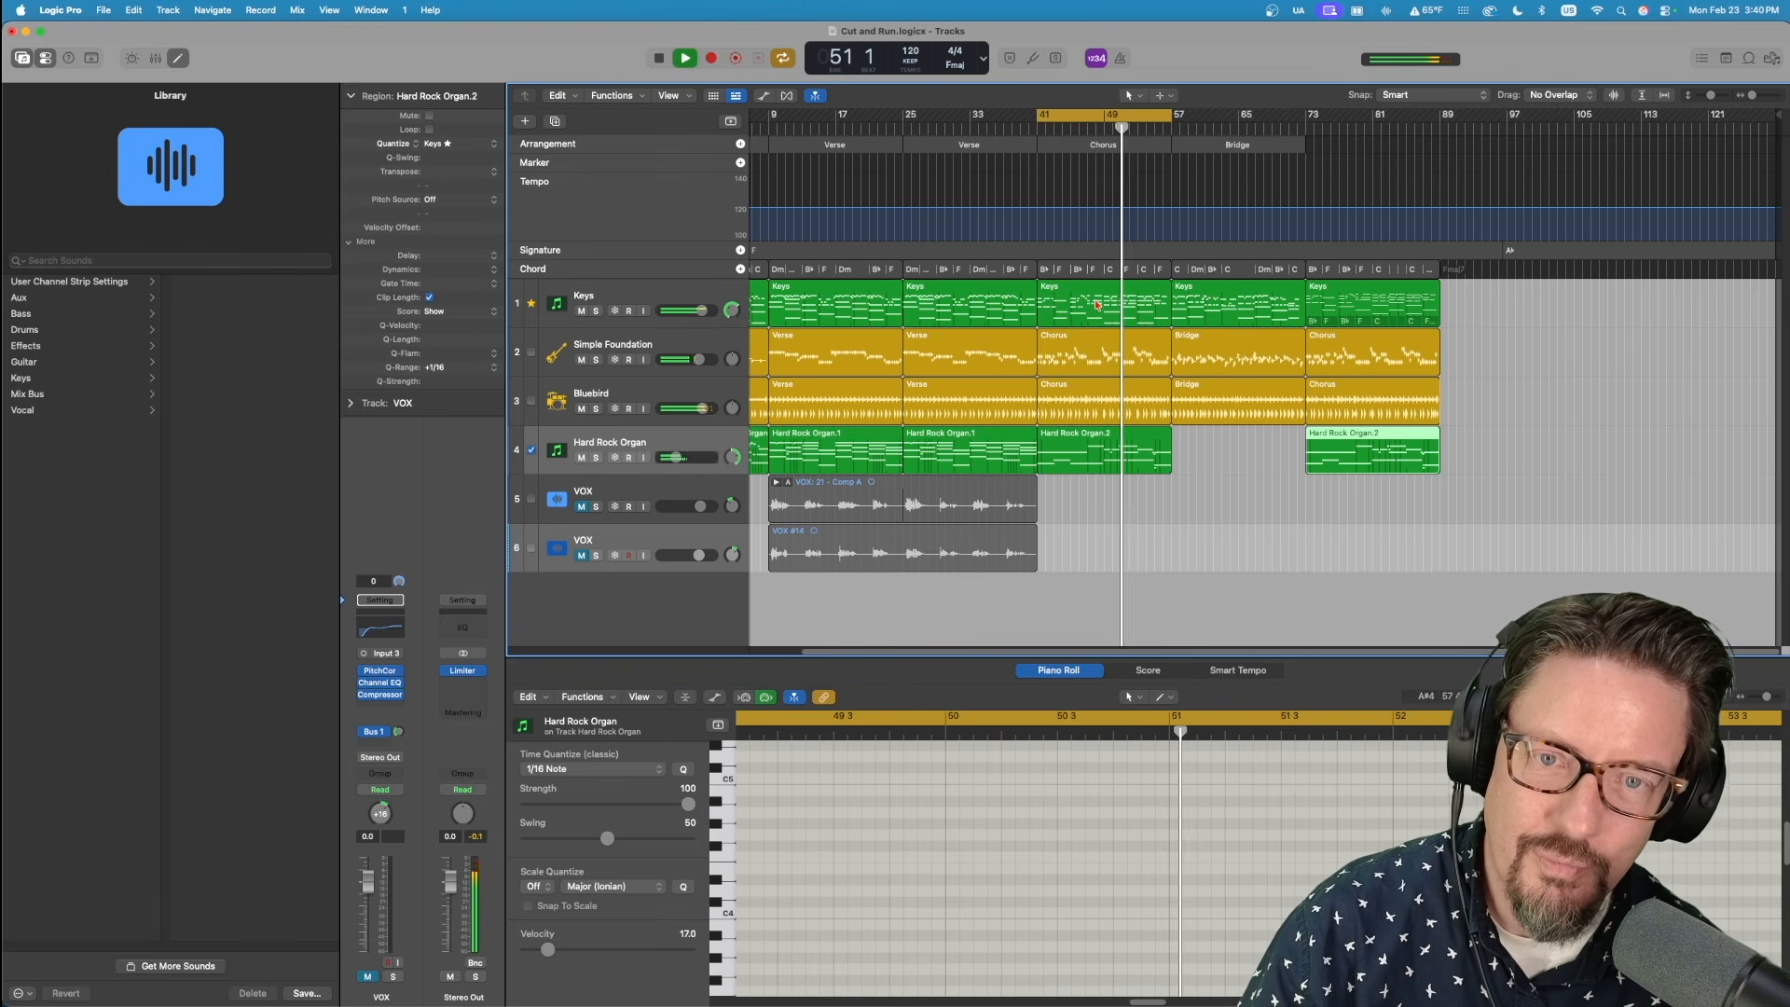
pyautogui.press('space')
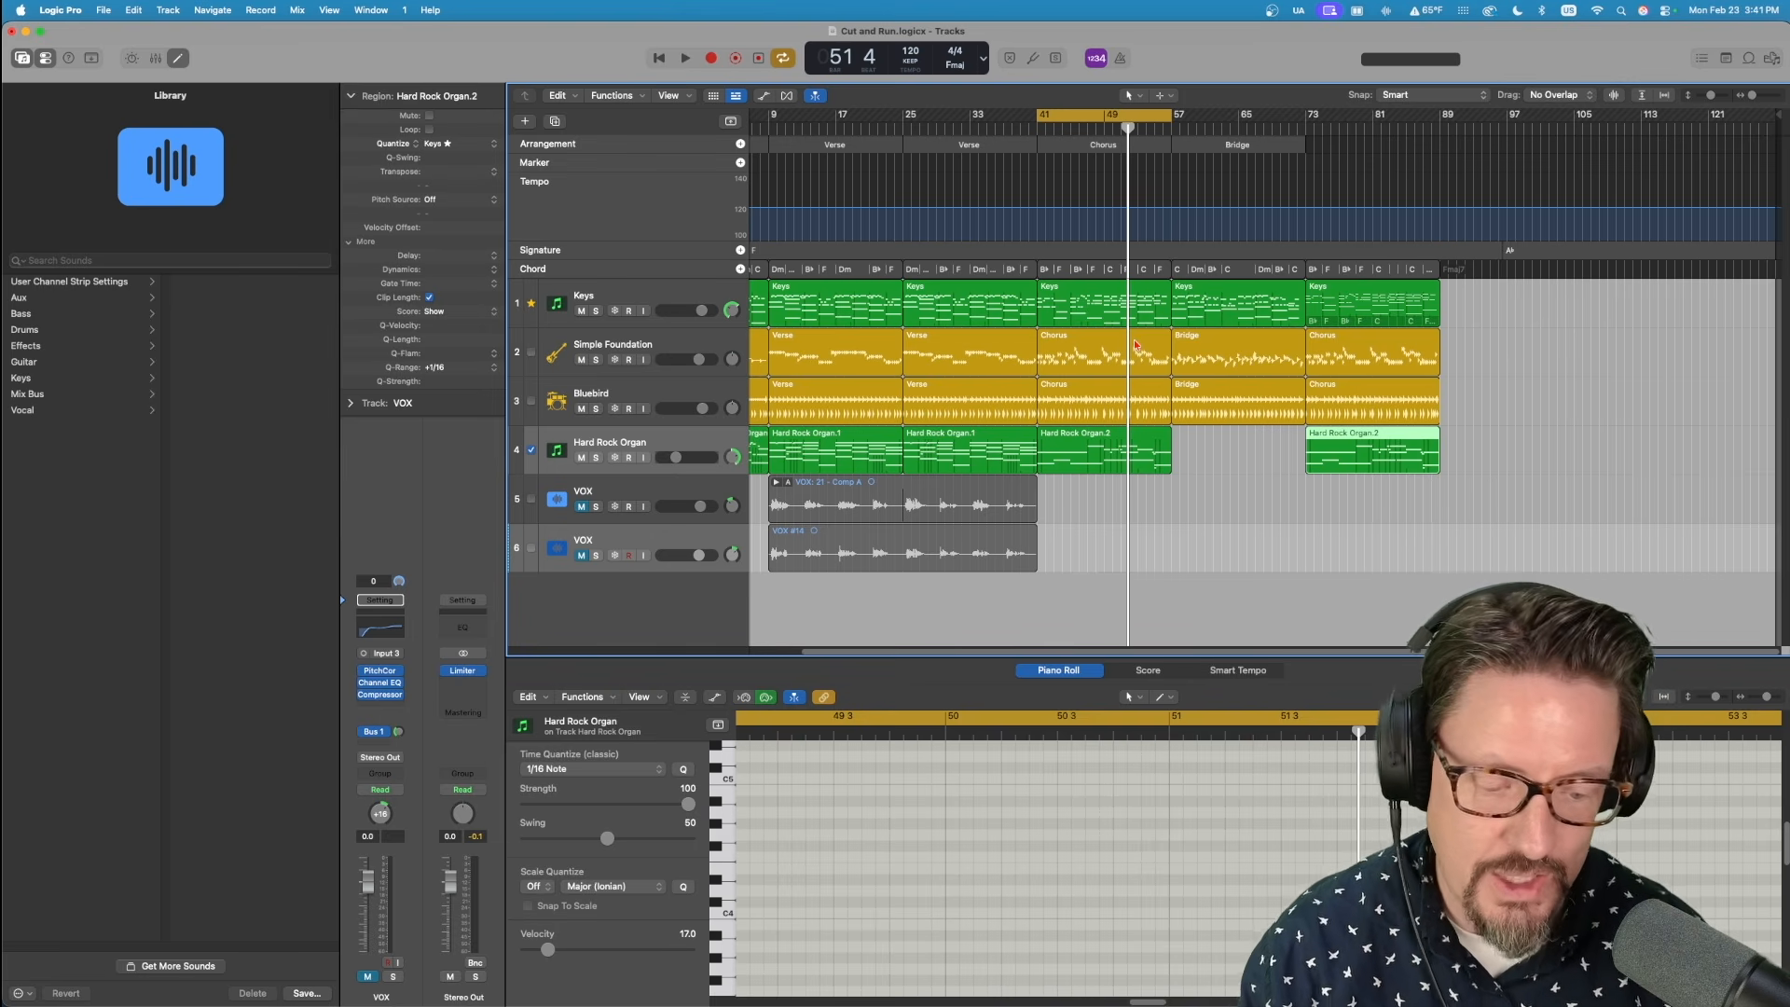
# Place the playhead at bar 49 and closely examine how the Chorus notes and chord change line up with that downbeat.
pyautogui.press('super+Right')
pyautogui.press('super+Right')
pyautogui.press('super+Right')
pyautogui.press('super+Right')
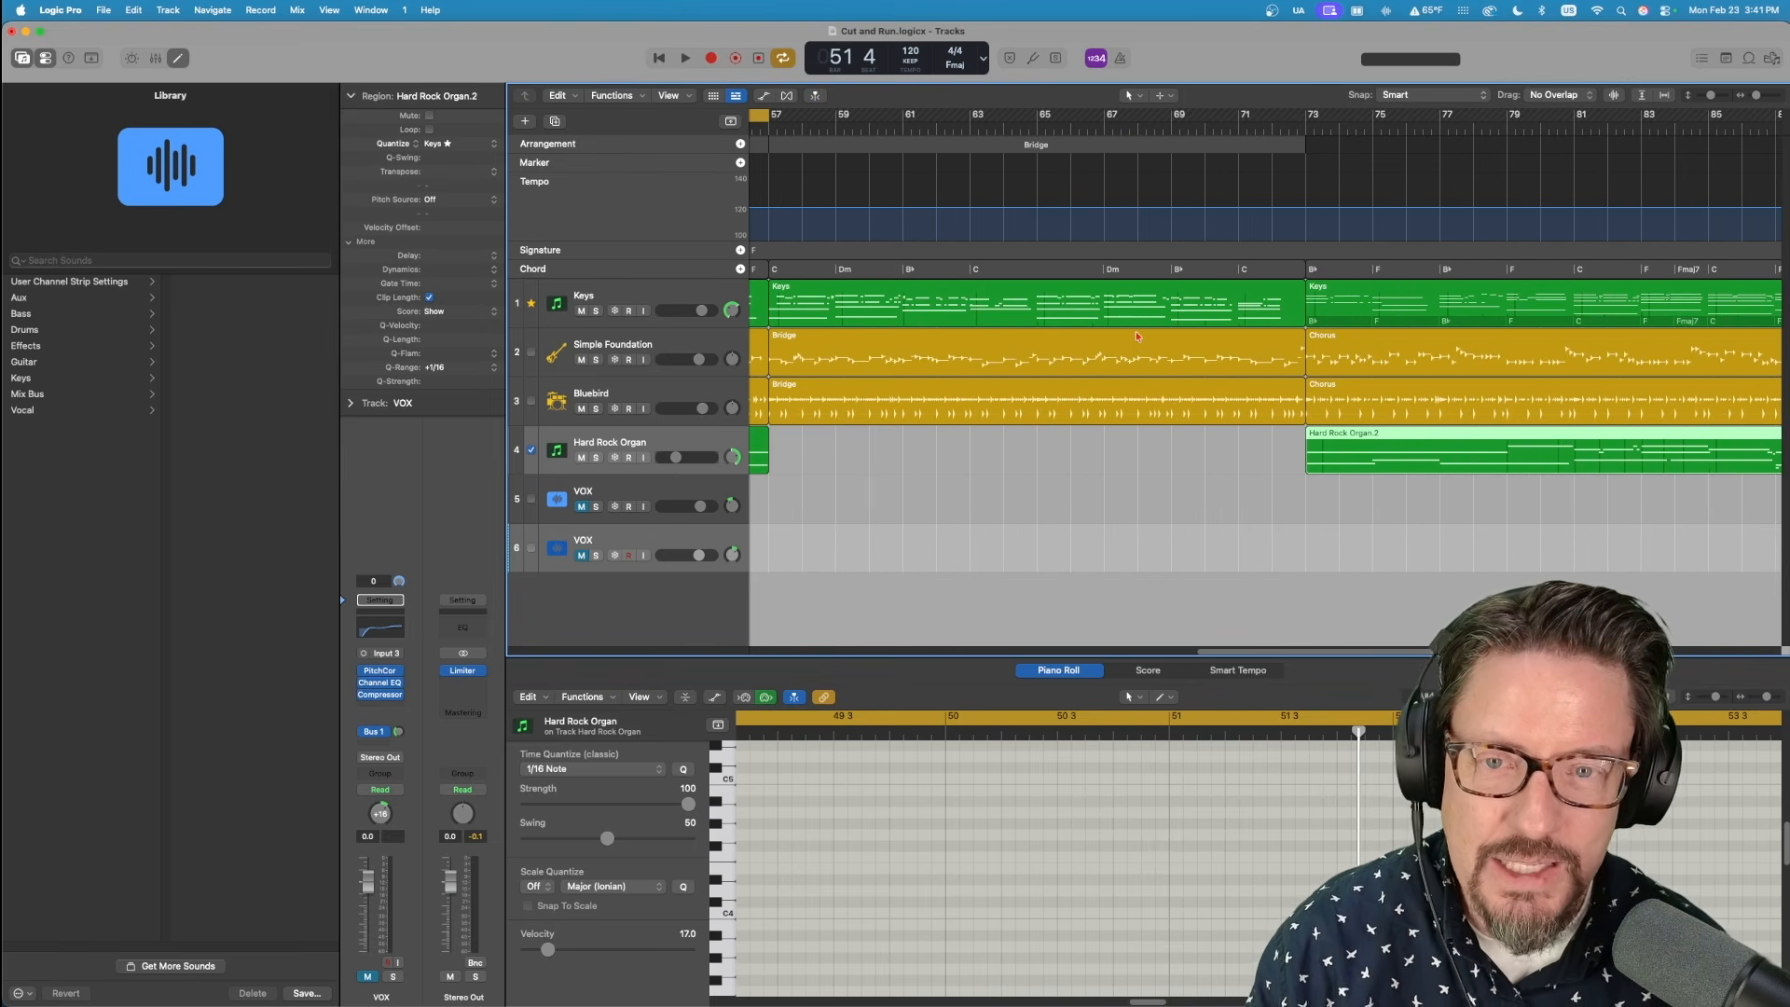
pyautogui.hscroll(-10, 1163, 335)
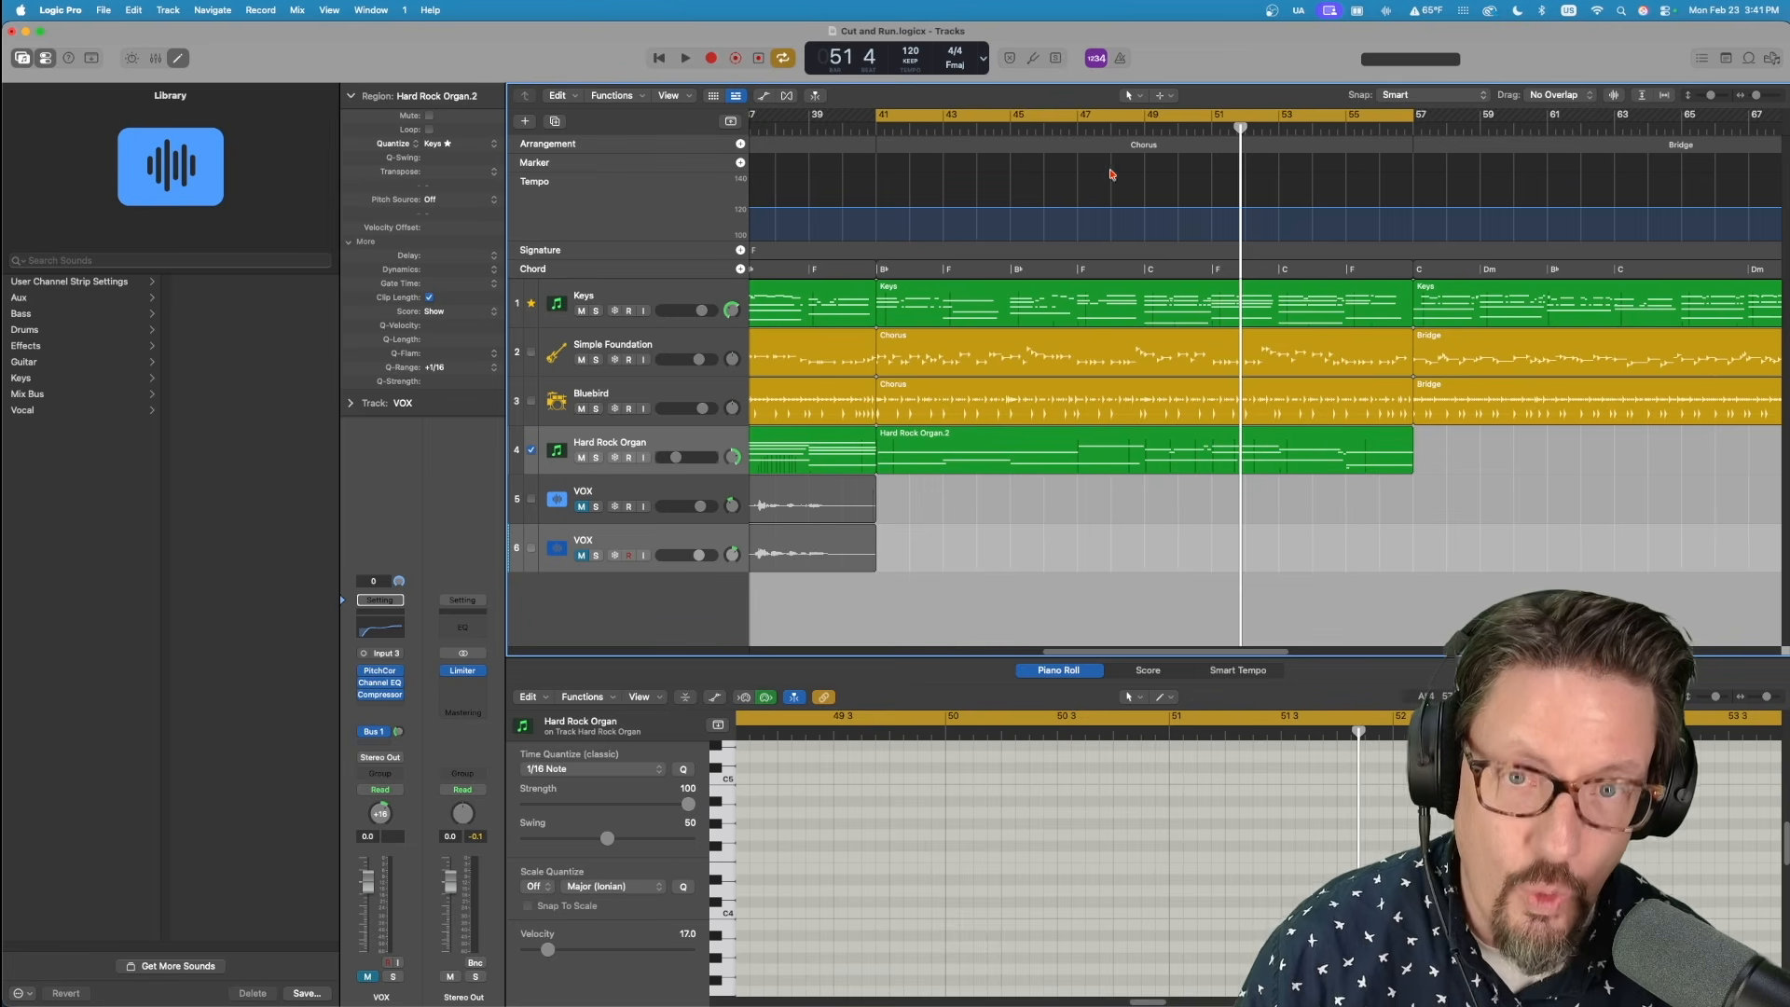
pyautogui.moveTo(1075, 125); pyautogui.dragTo(1143, 133)
pyautogui.press('super+Right')
pyautogui.press('super+Right')
pyautogui.press('super+Right')
pyautogui.press('super+Right')
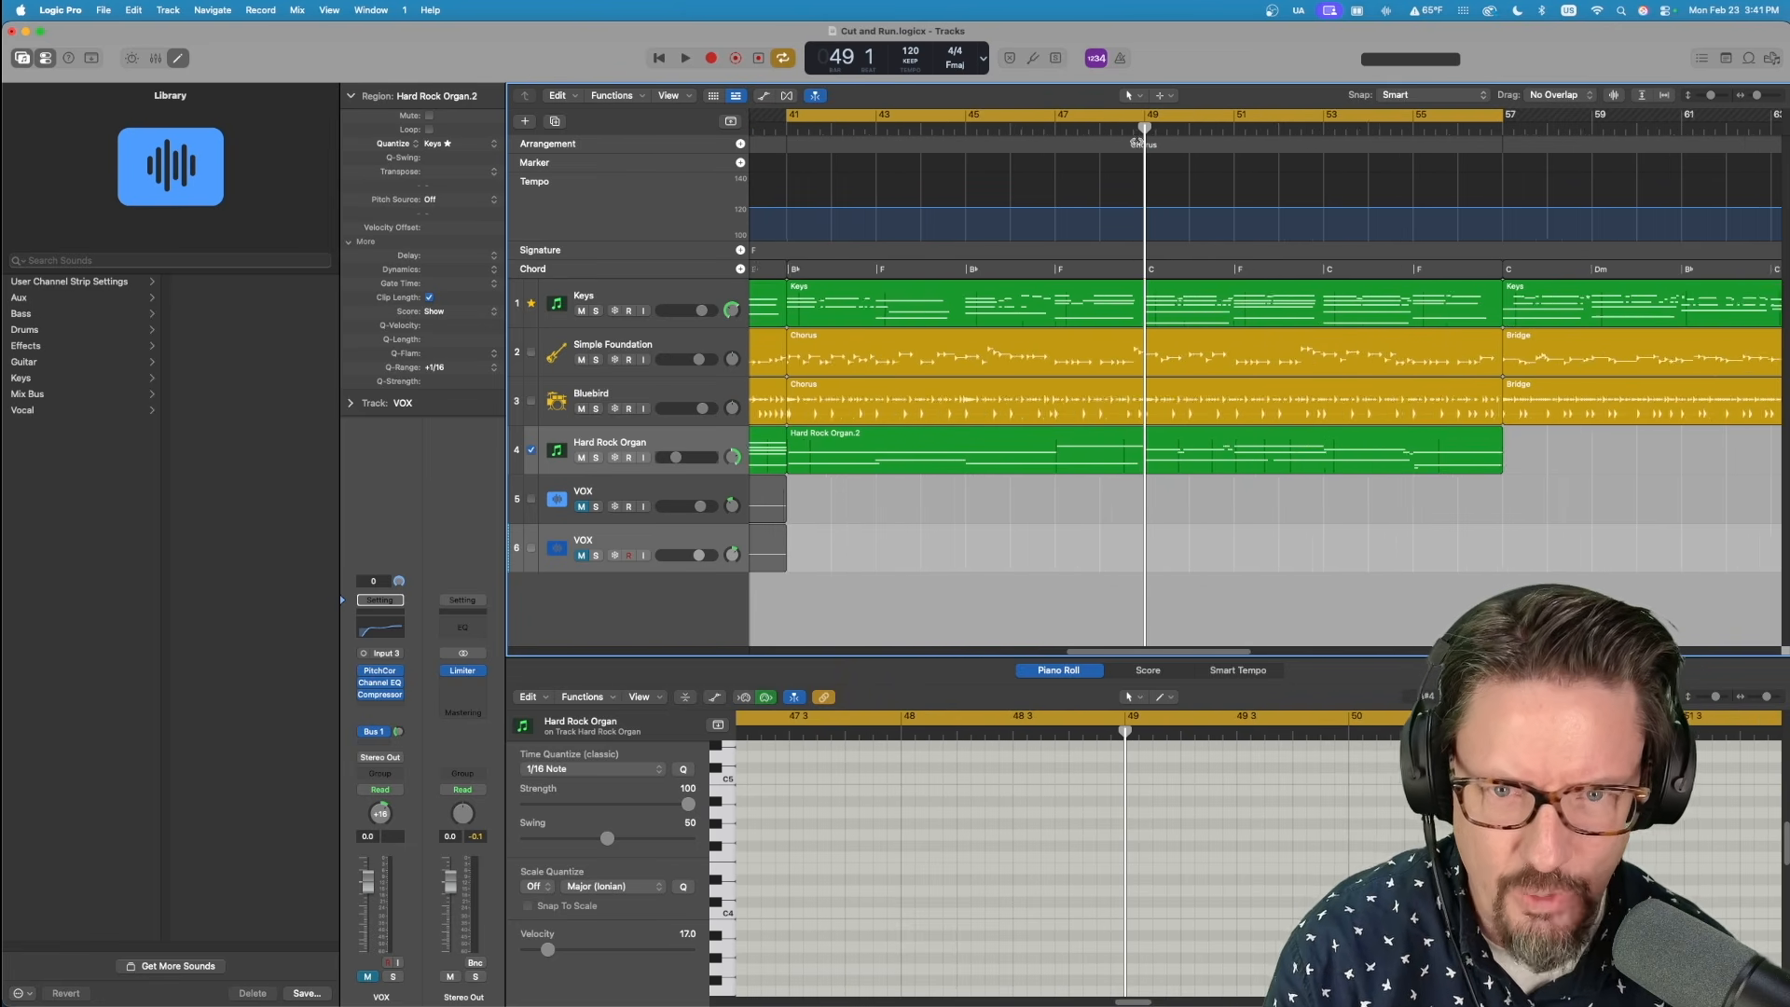
pyautogui.press('super+Right')
pyautogui.press('super+Right')
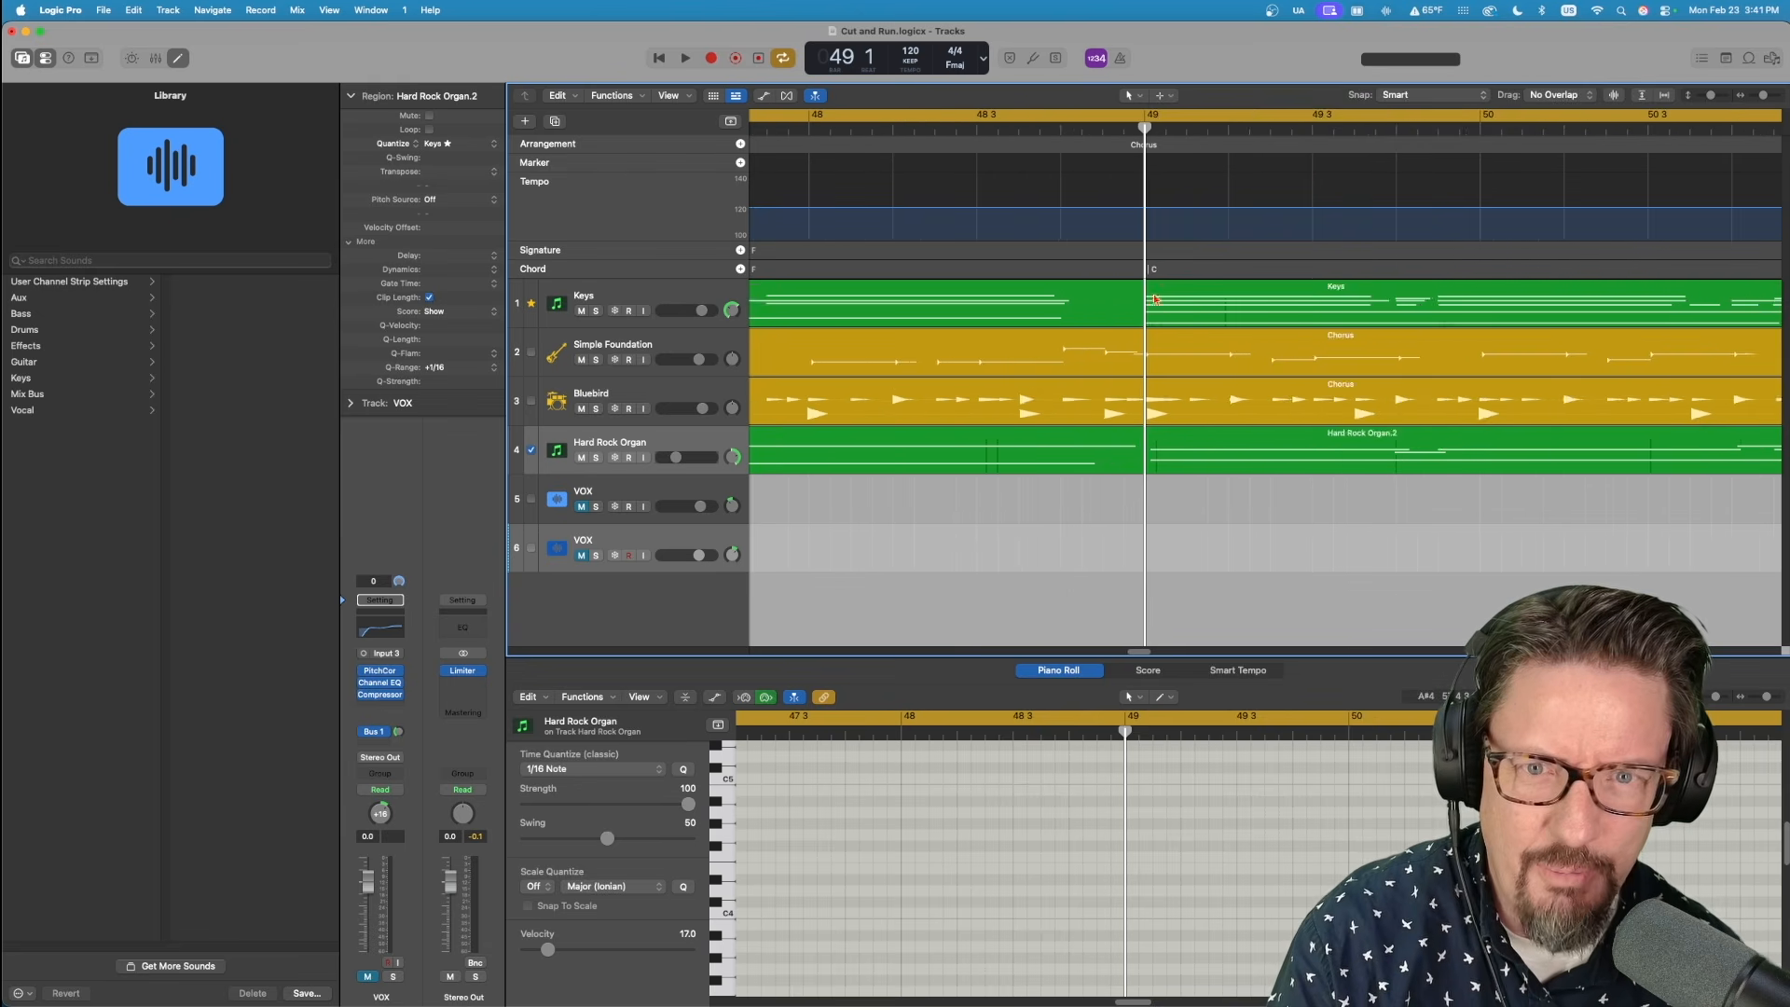
pyautogui.press('super+Right')
pyautogui.press('super+Right')
pyautogui.press('super+Right')
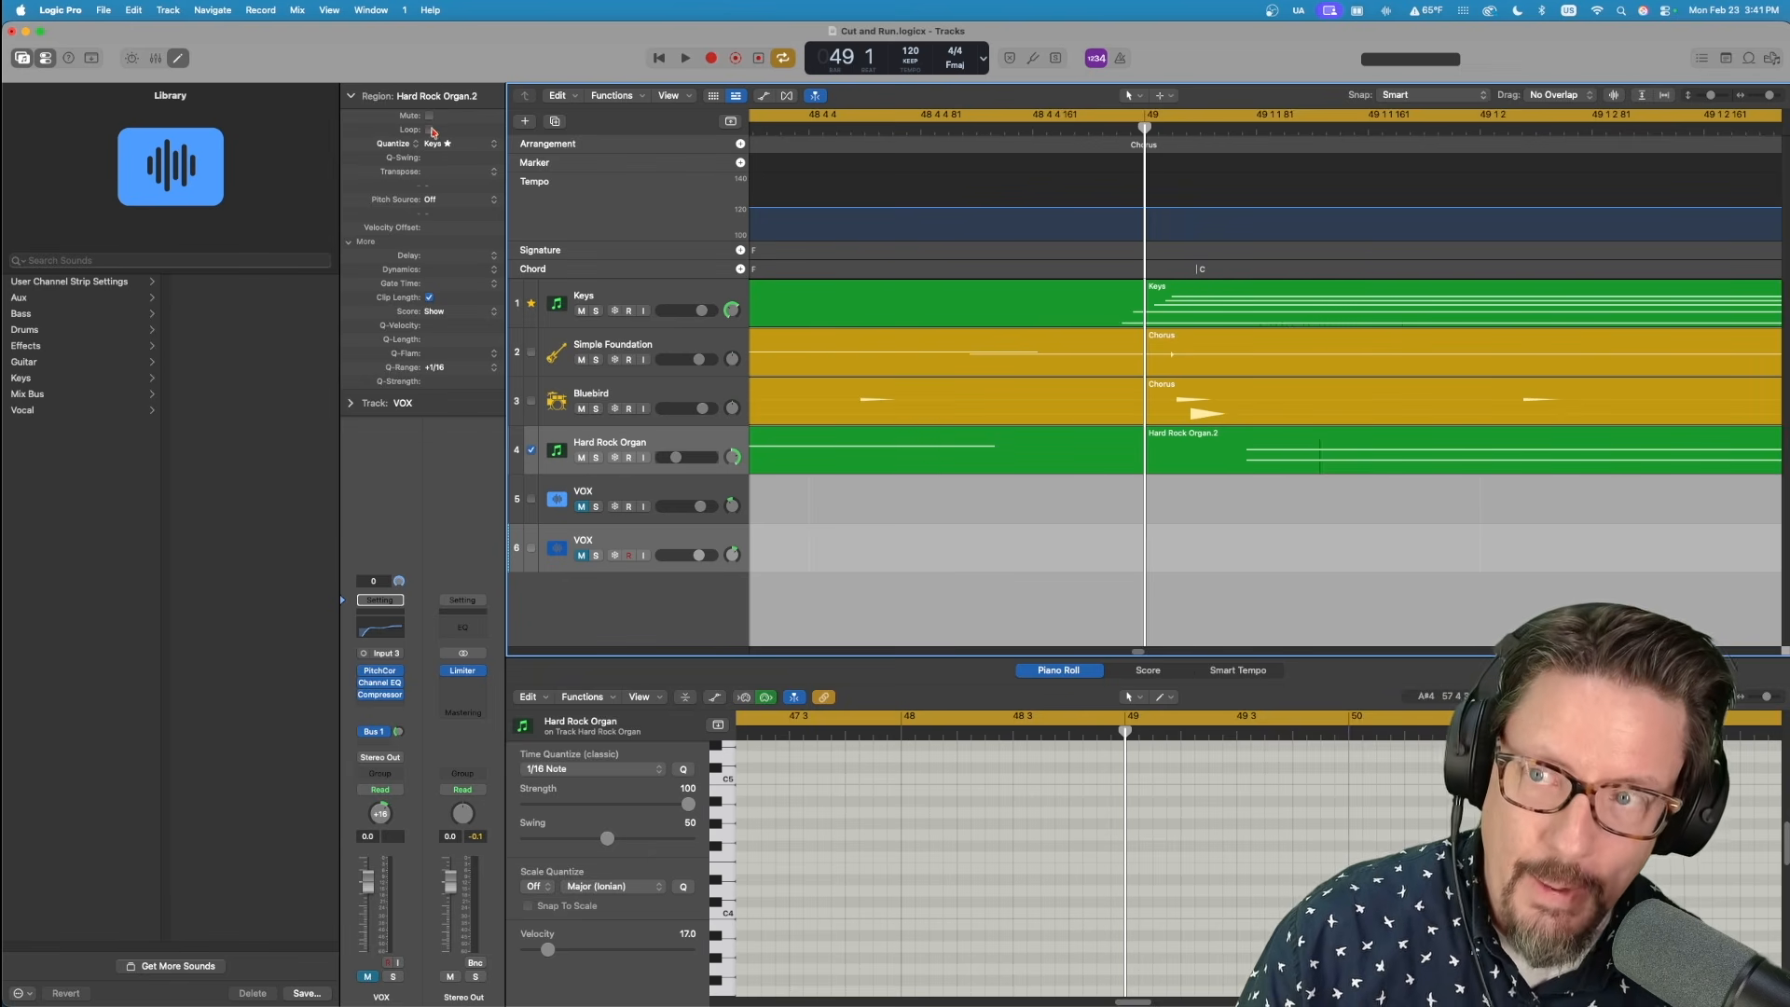
# Switch the Keys Chorus region's quantize to Off and back to 1/8 Note to compare its note timing at bar 49.
pyautogui.click(1197, 296)
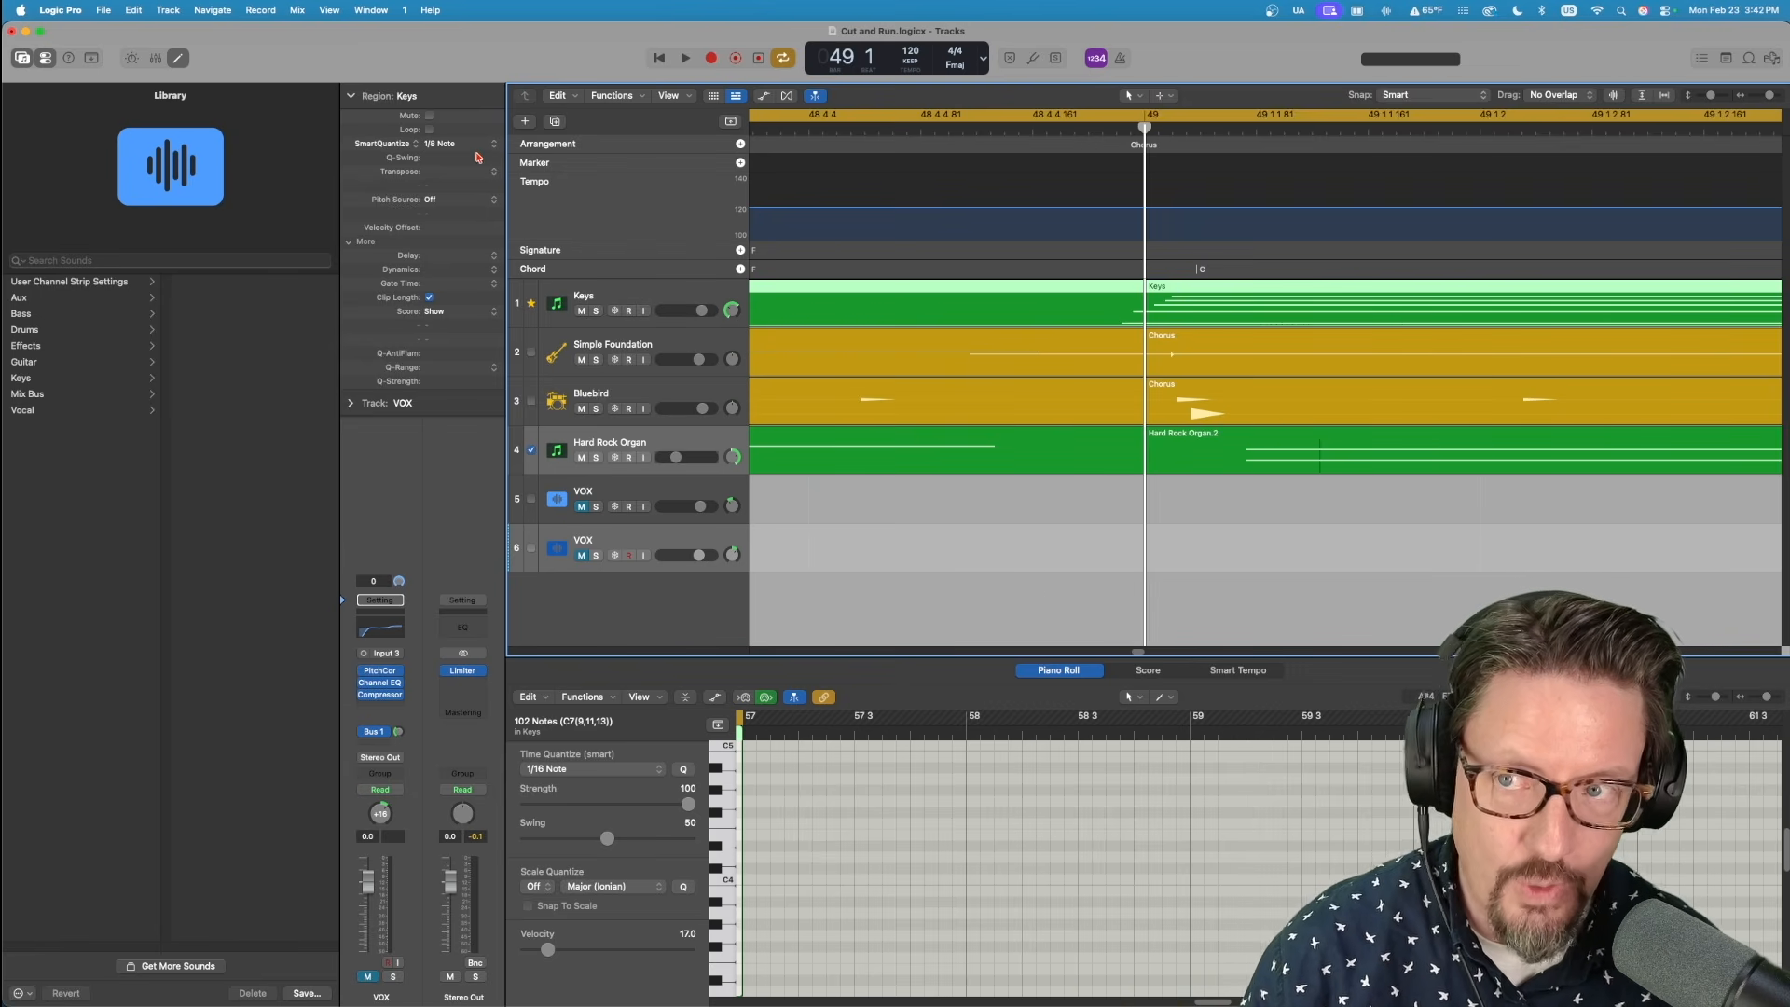
pyautogui.press('super+Left')
pyautogui.press('super+Left')
pyautogui.press('super+Left')
pyautogui.press('super+Left')
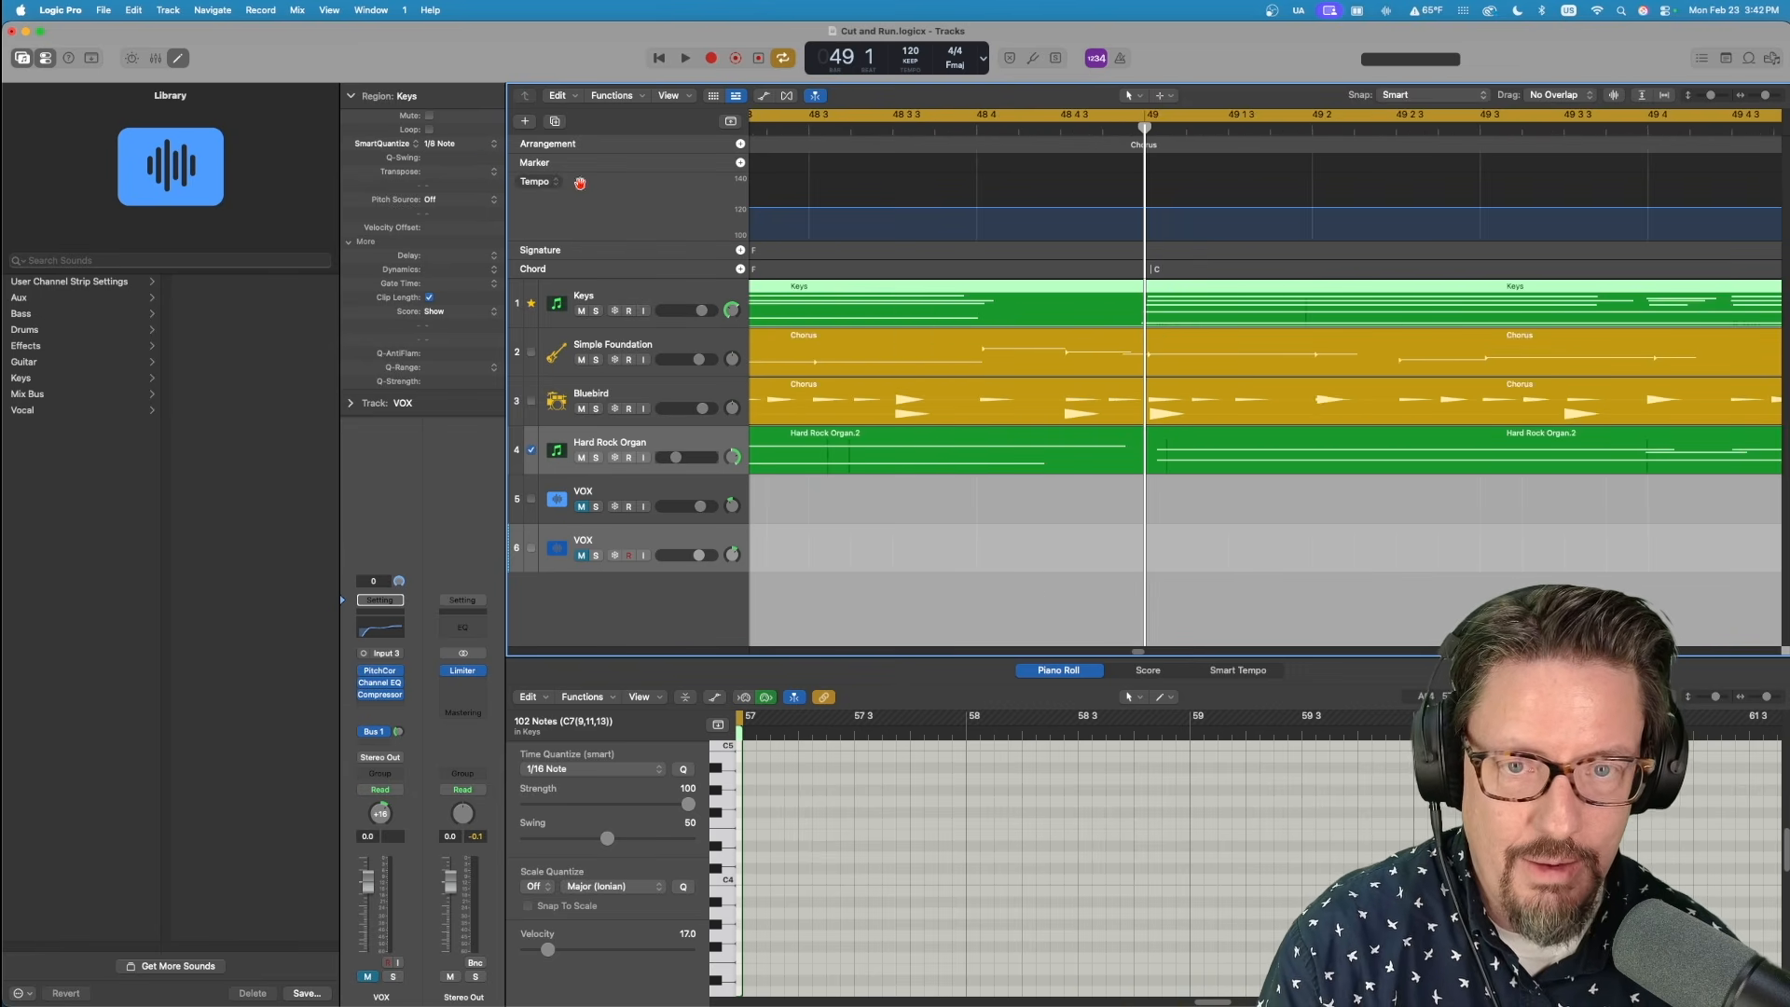
pyautogui.press('super+Right')
pyautogui.press('super+Right')
pyautogui.press('super+Right')
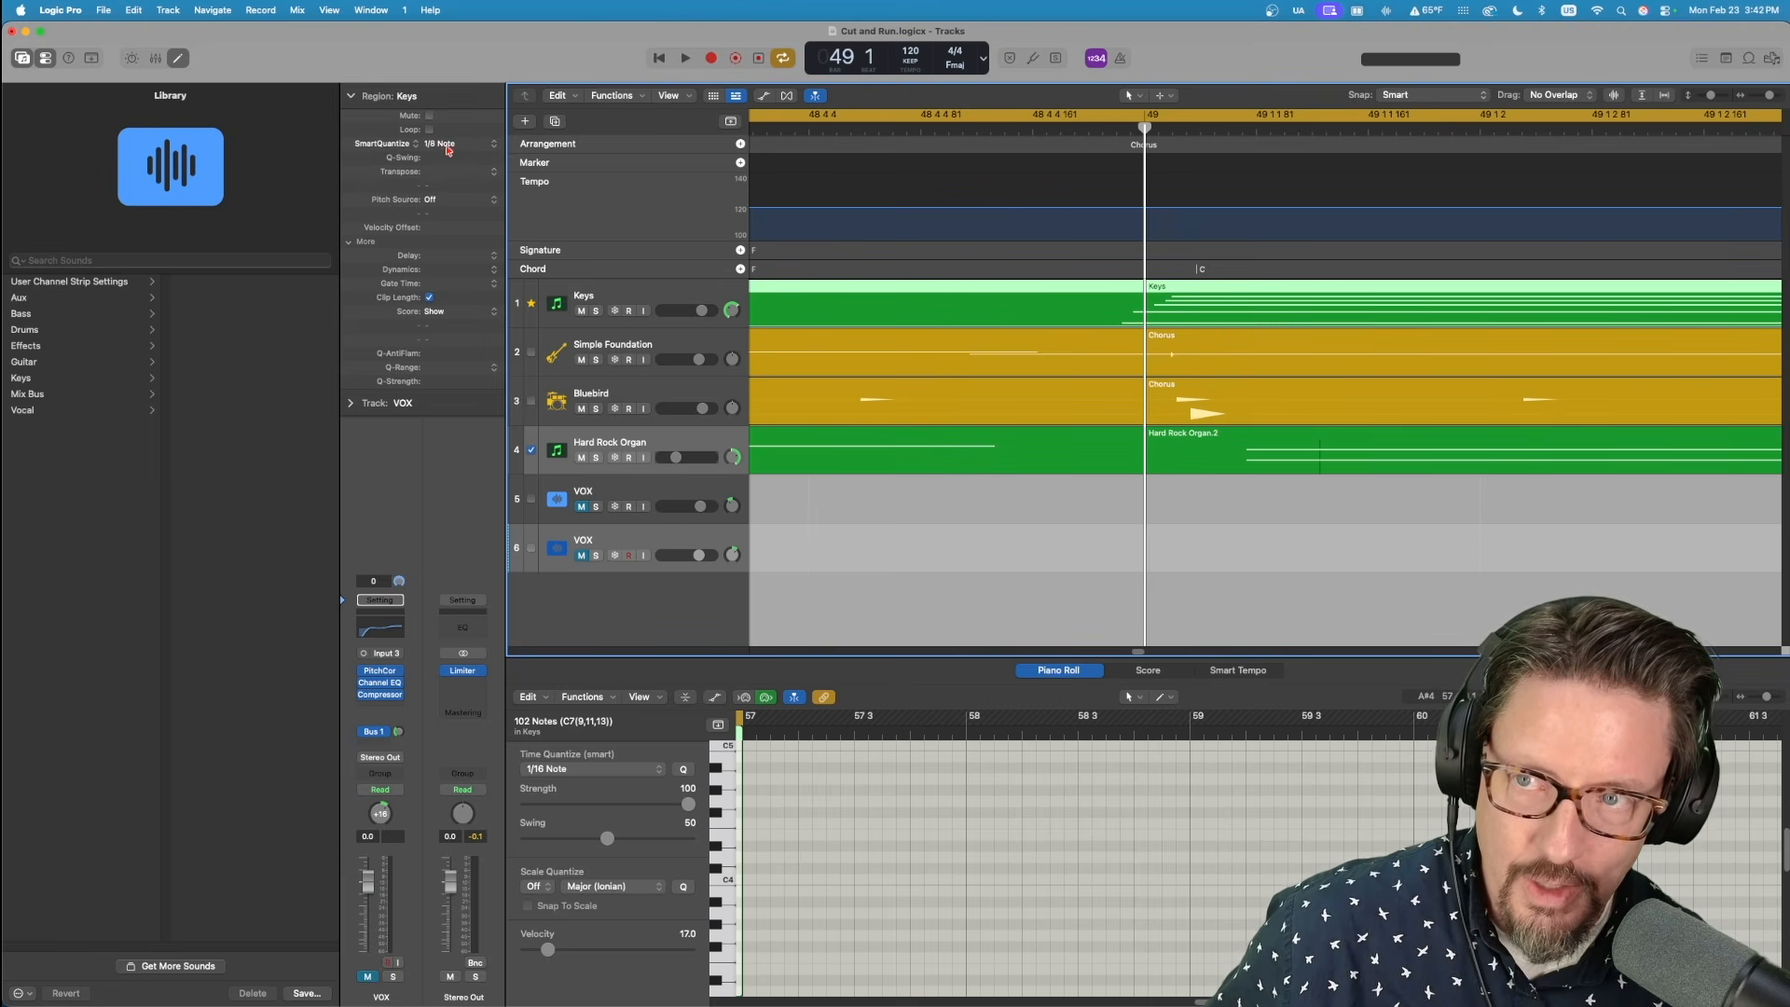
pyautogui.click(448, 145)
pyautogui.click(449, 76)
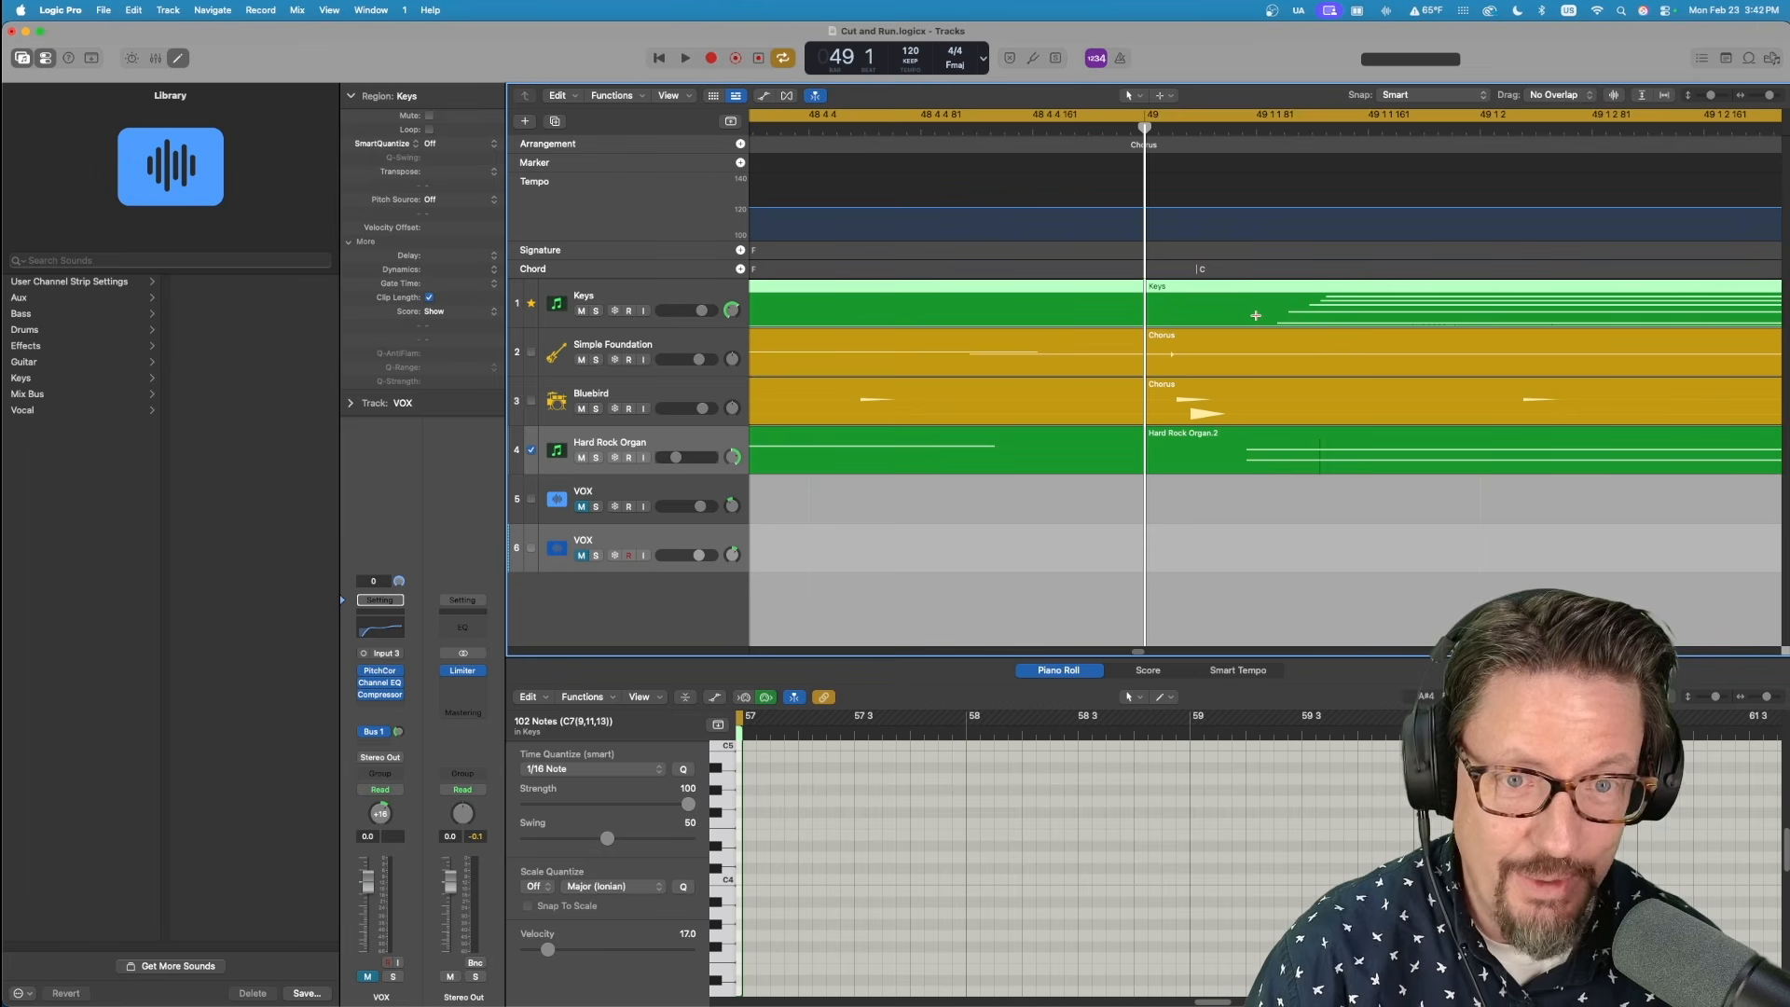
pyautogui.click(446, 145)
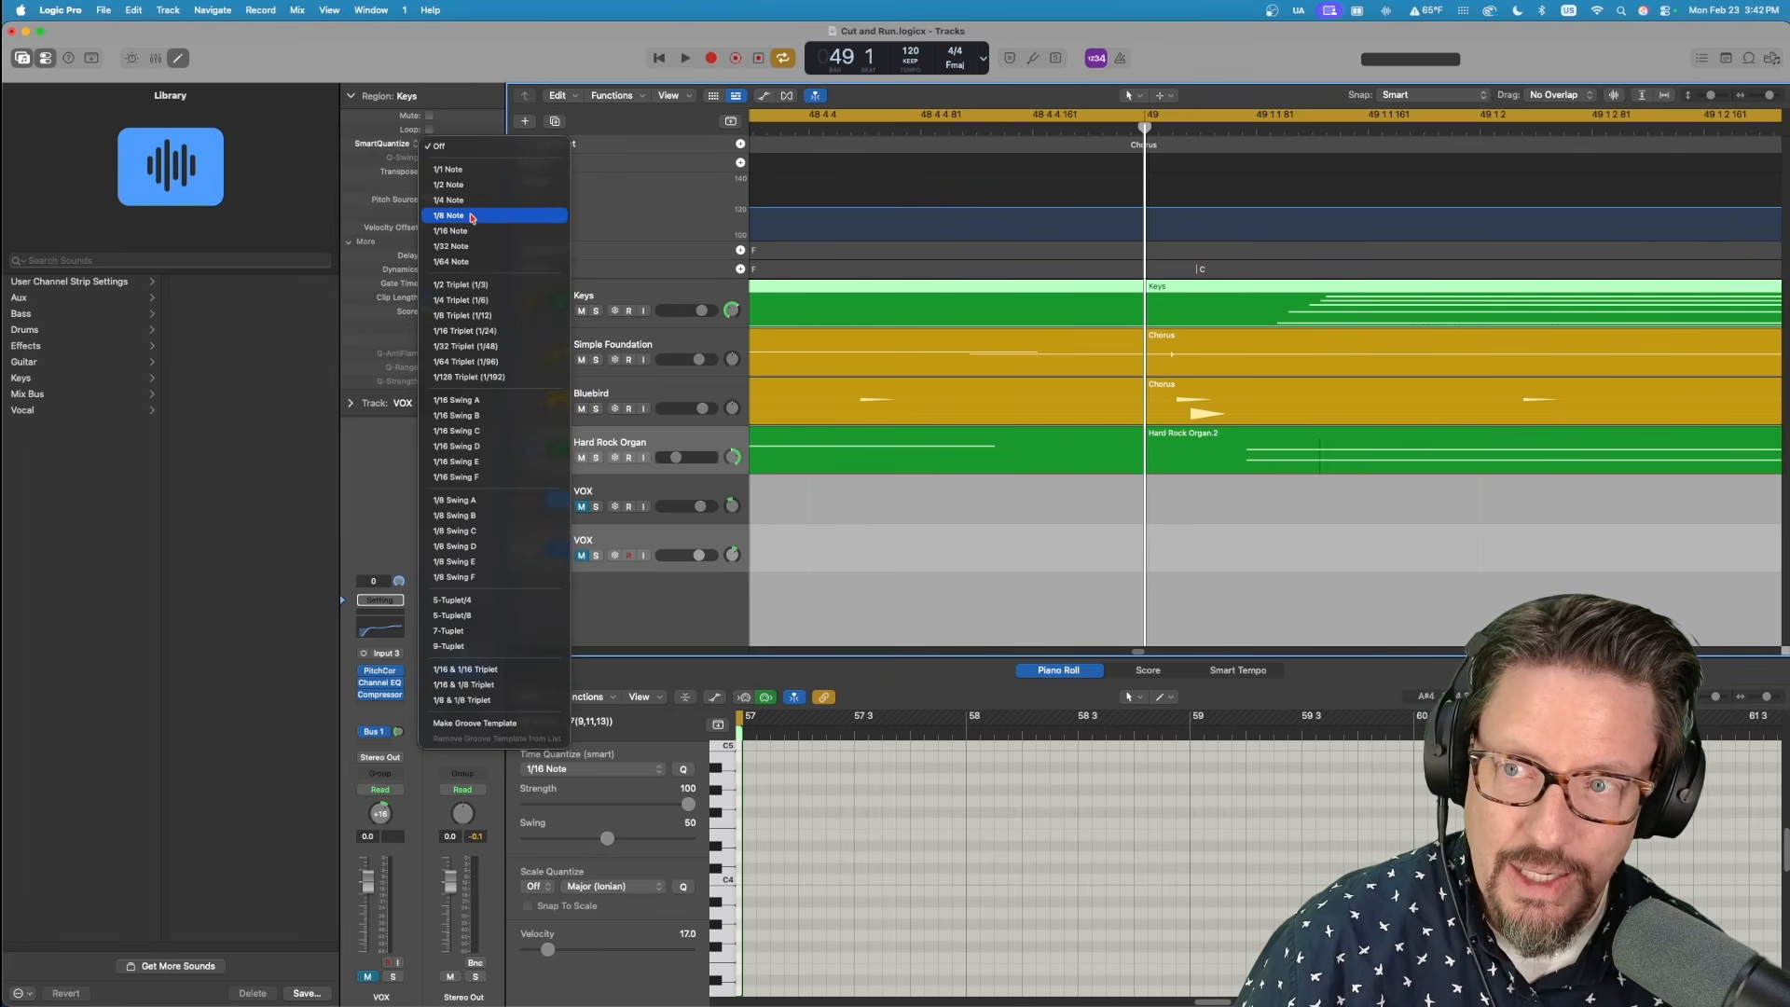
pyautogui.click(475, 212)
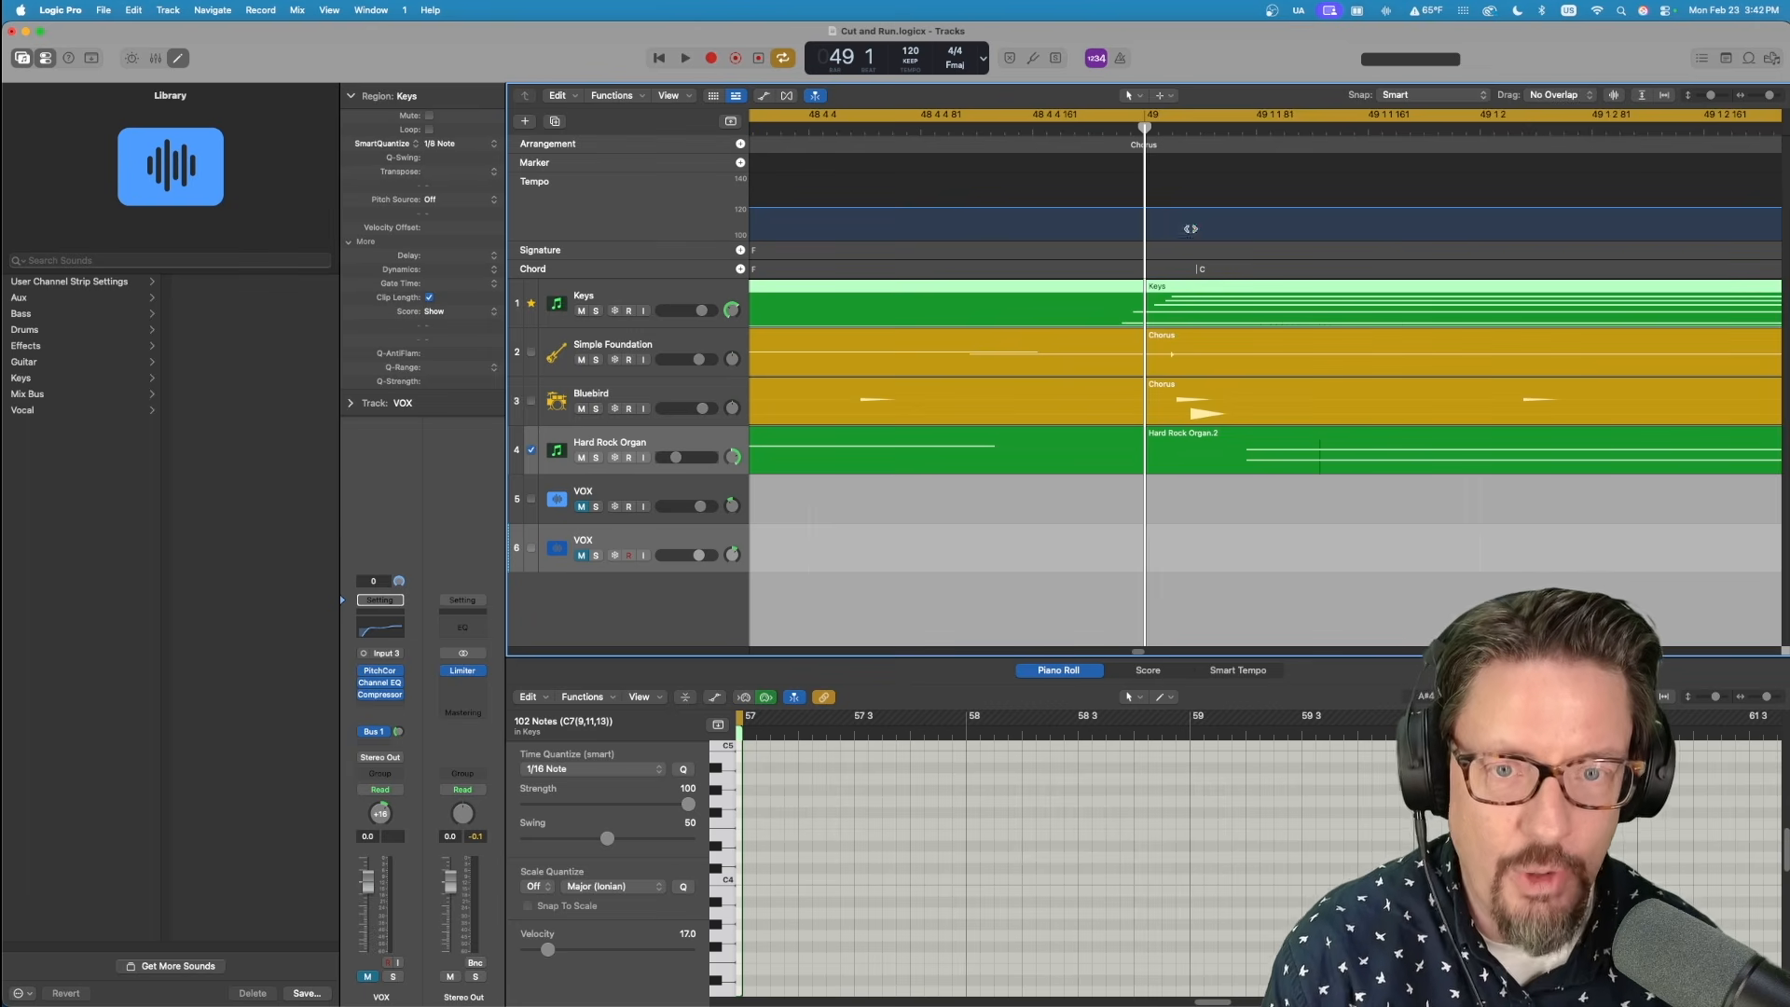
# Toggle following the rhythm of Chords off and back on for the kick and snare pattern in the Bluebird Chorus region.
pyautogui.press('super+Left')
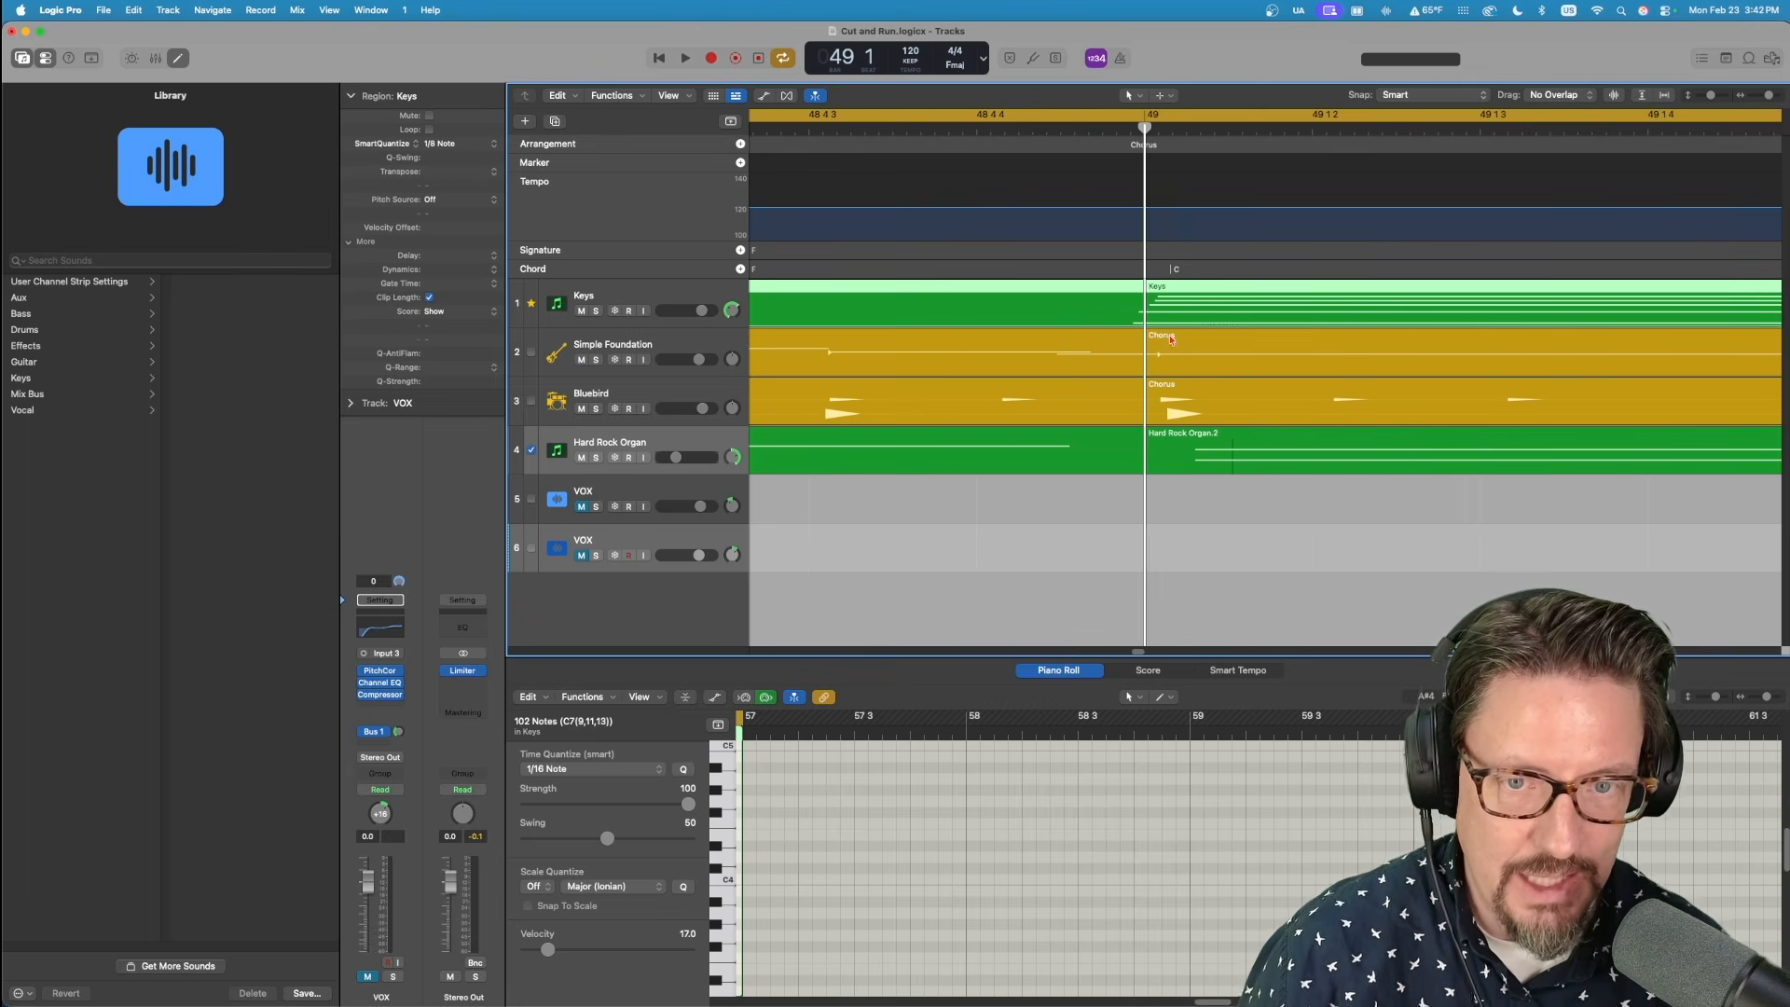
pyautogui.click(1167, 392)
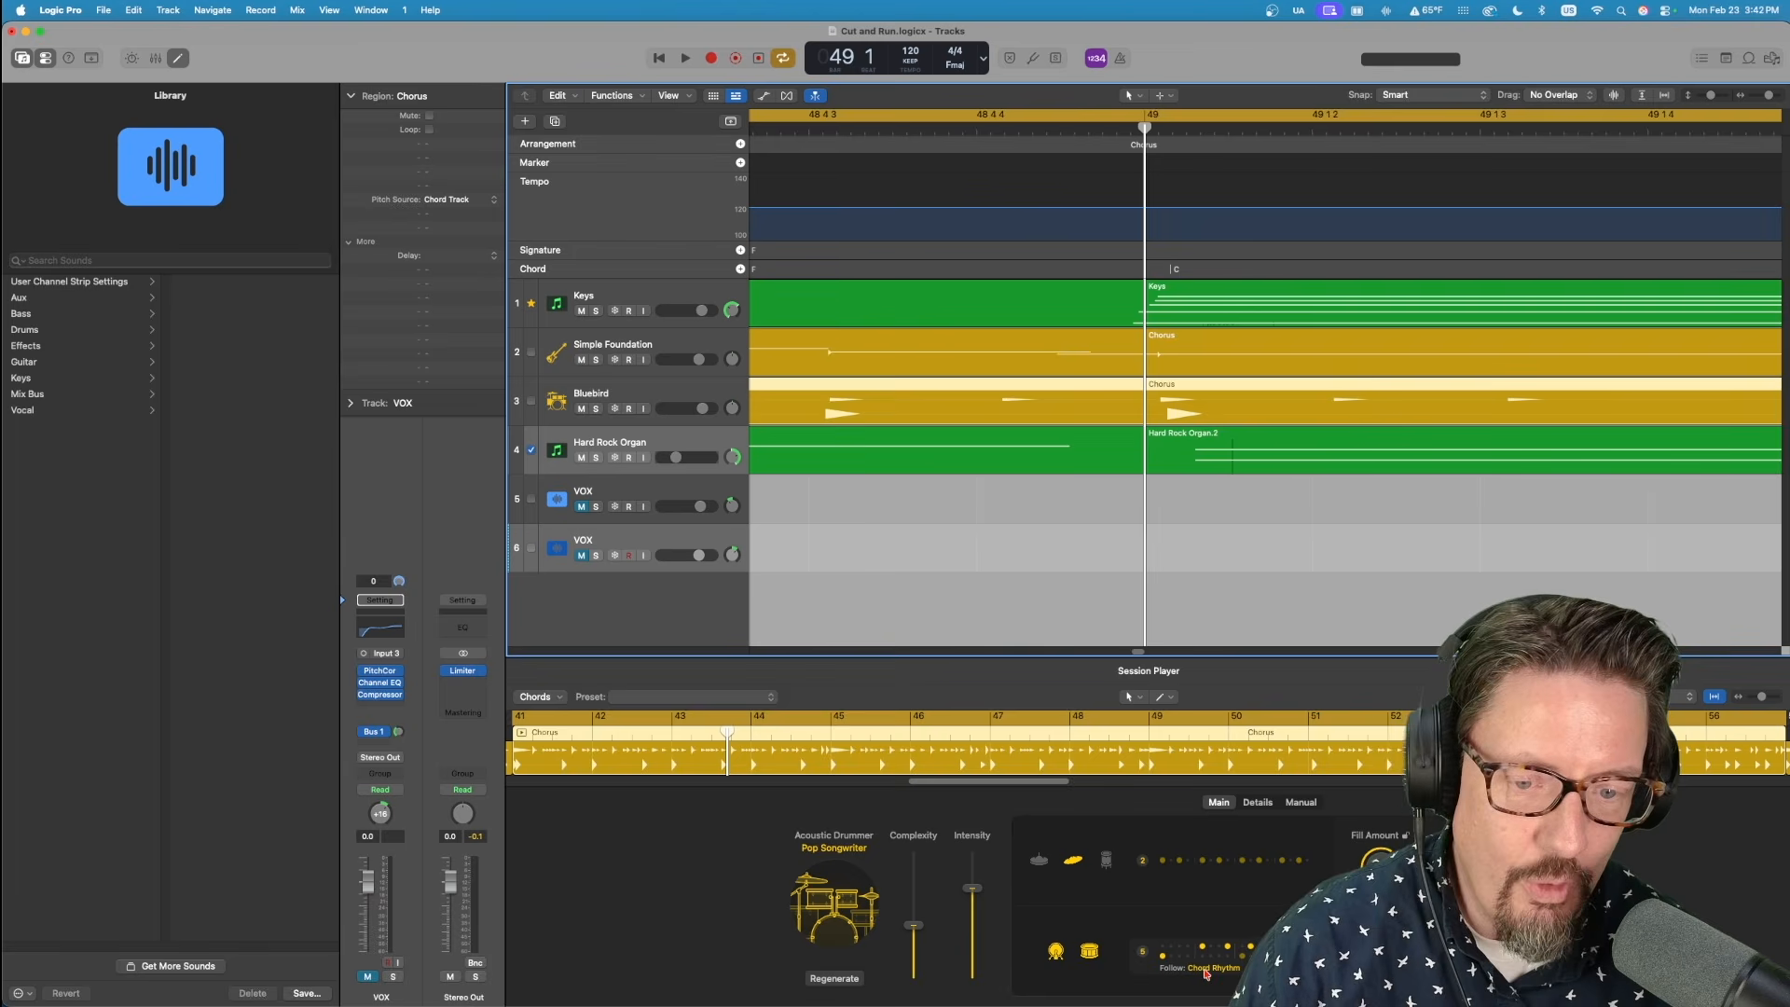
pyautogui.click(1205, 973)
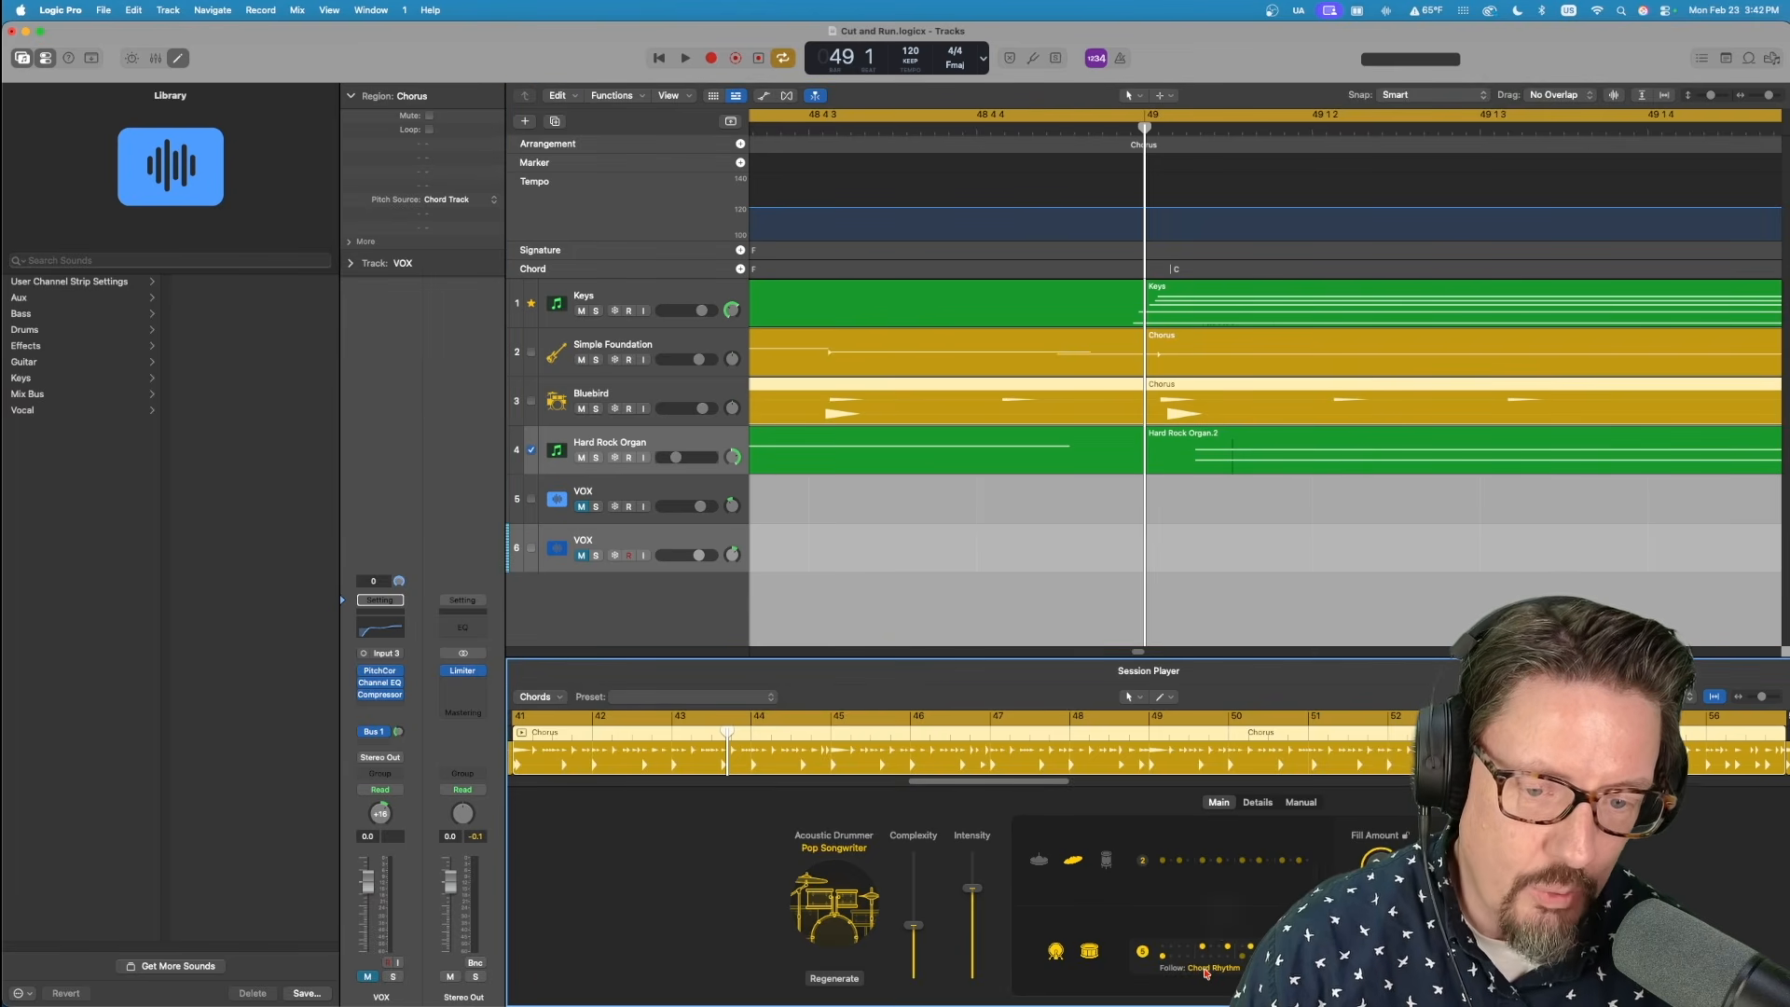
pyautogui.click(1205, 973)
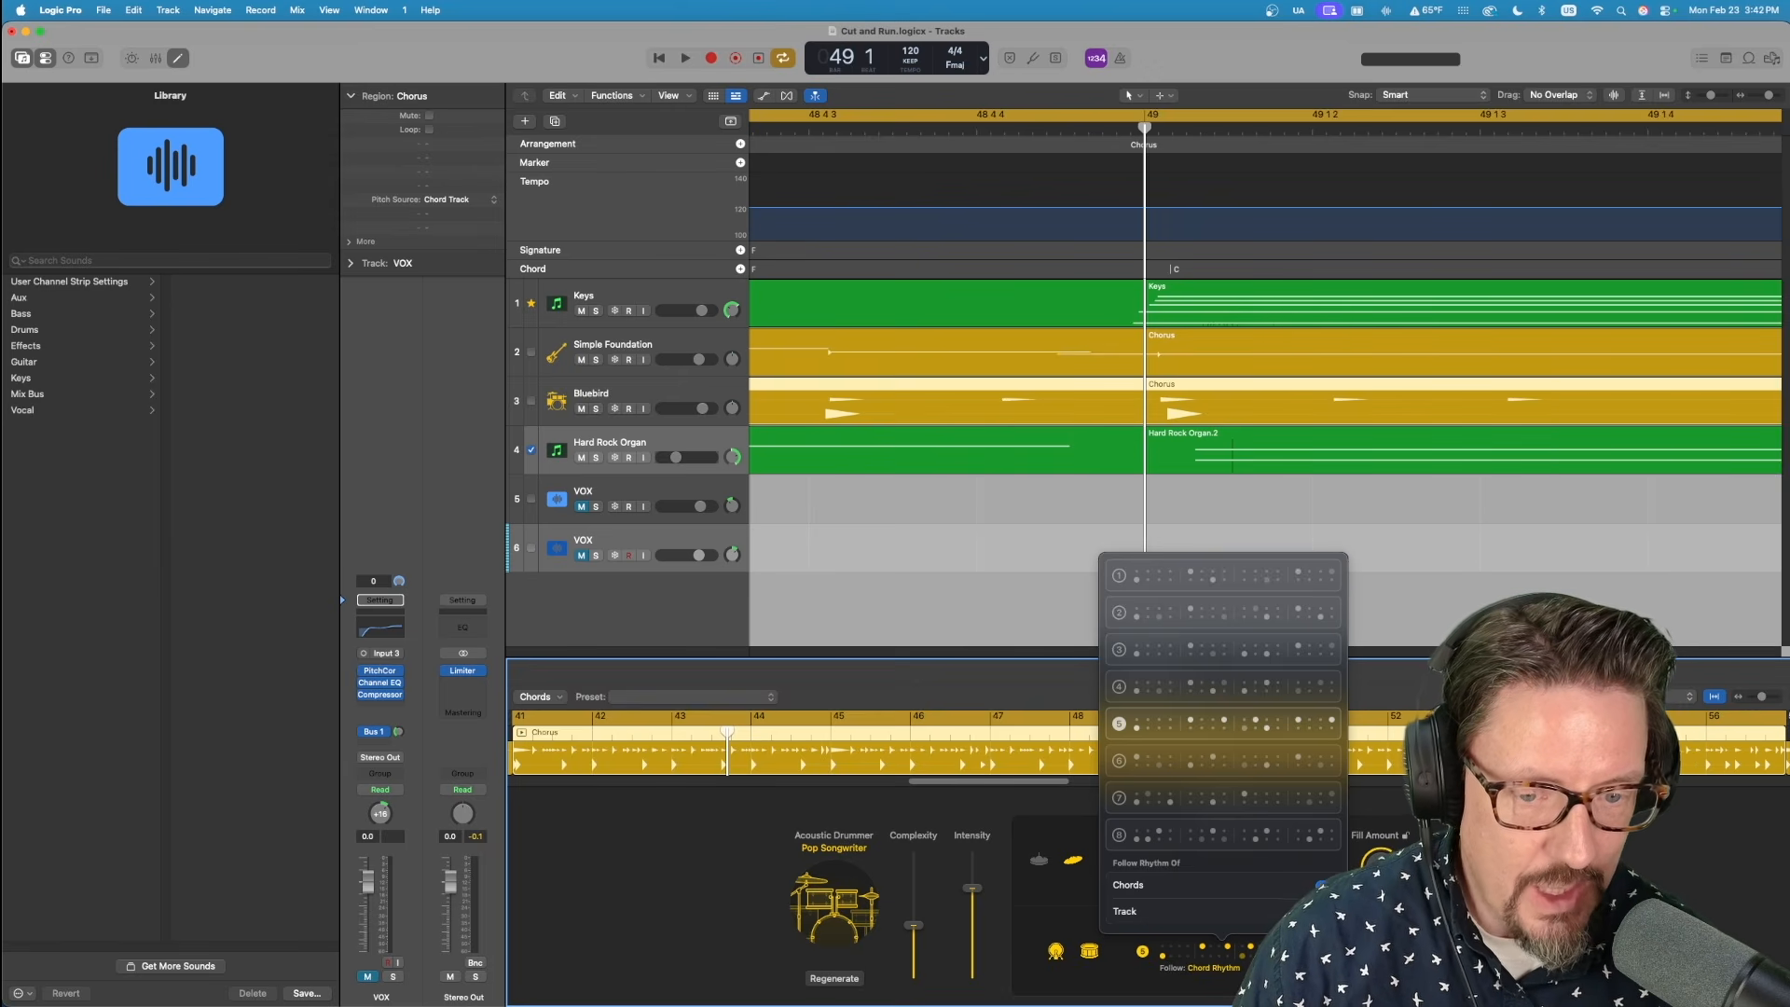
pyautogui.click(1325, 884)
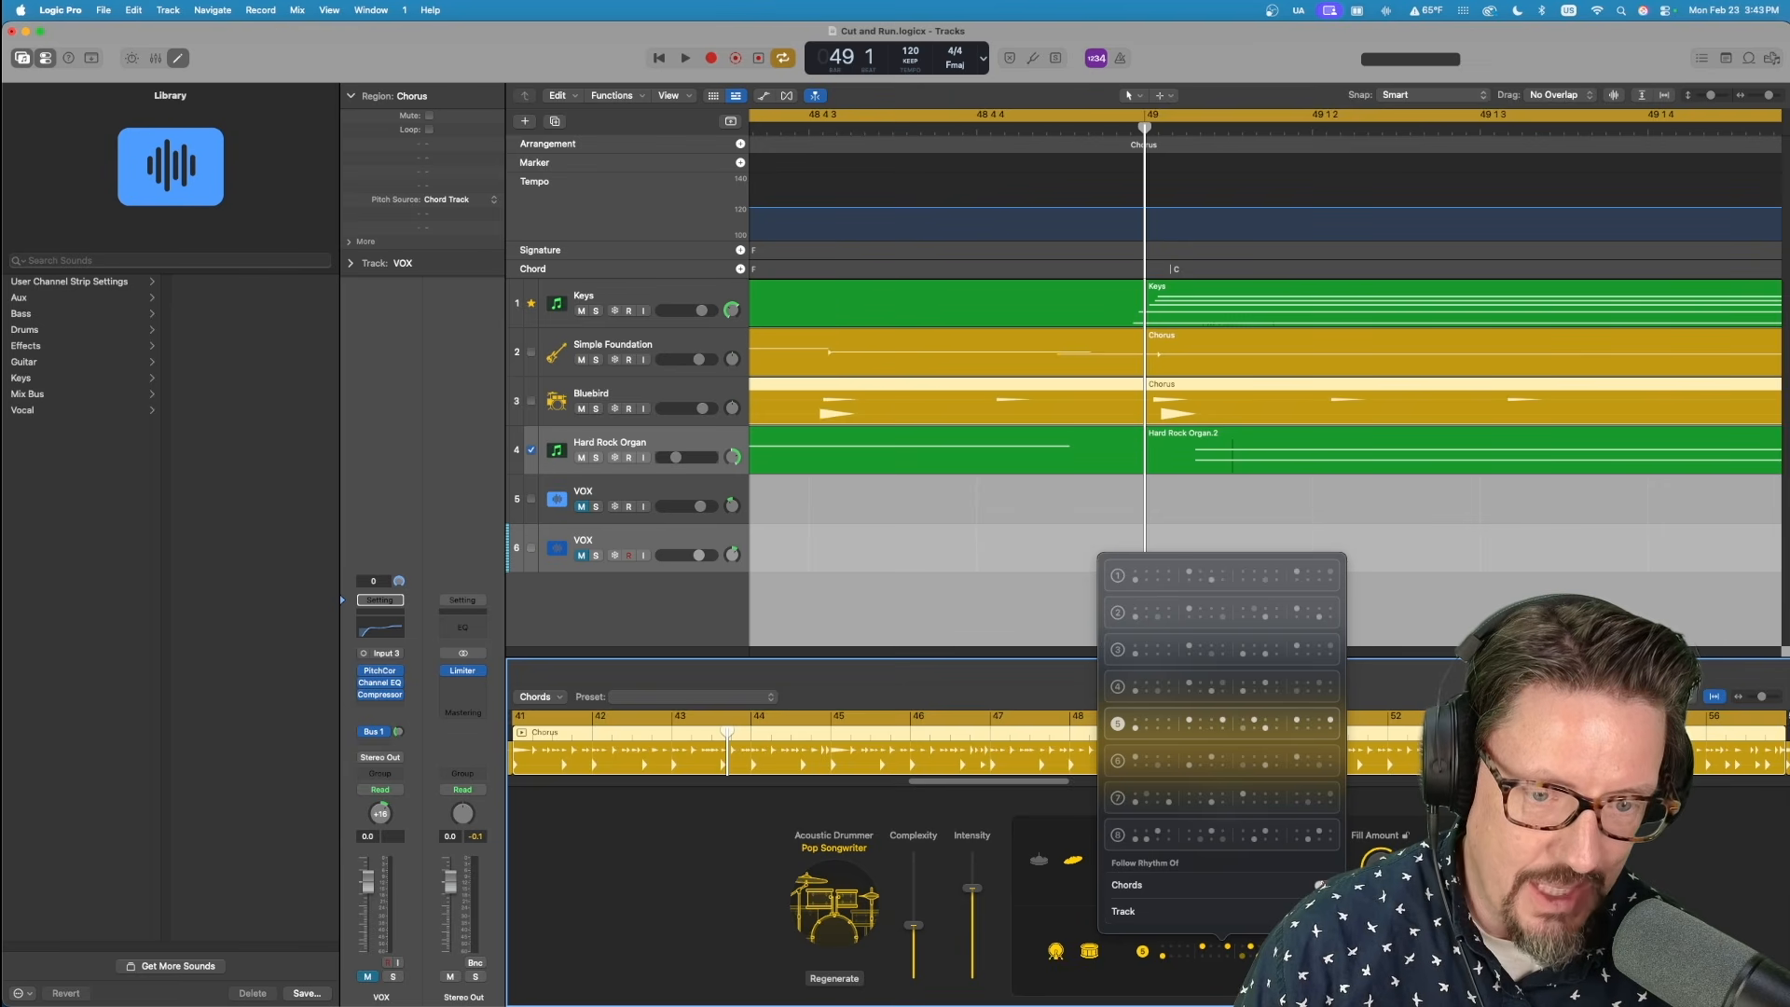
pyautogui.click(1322, 885)
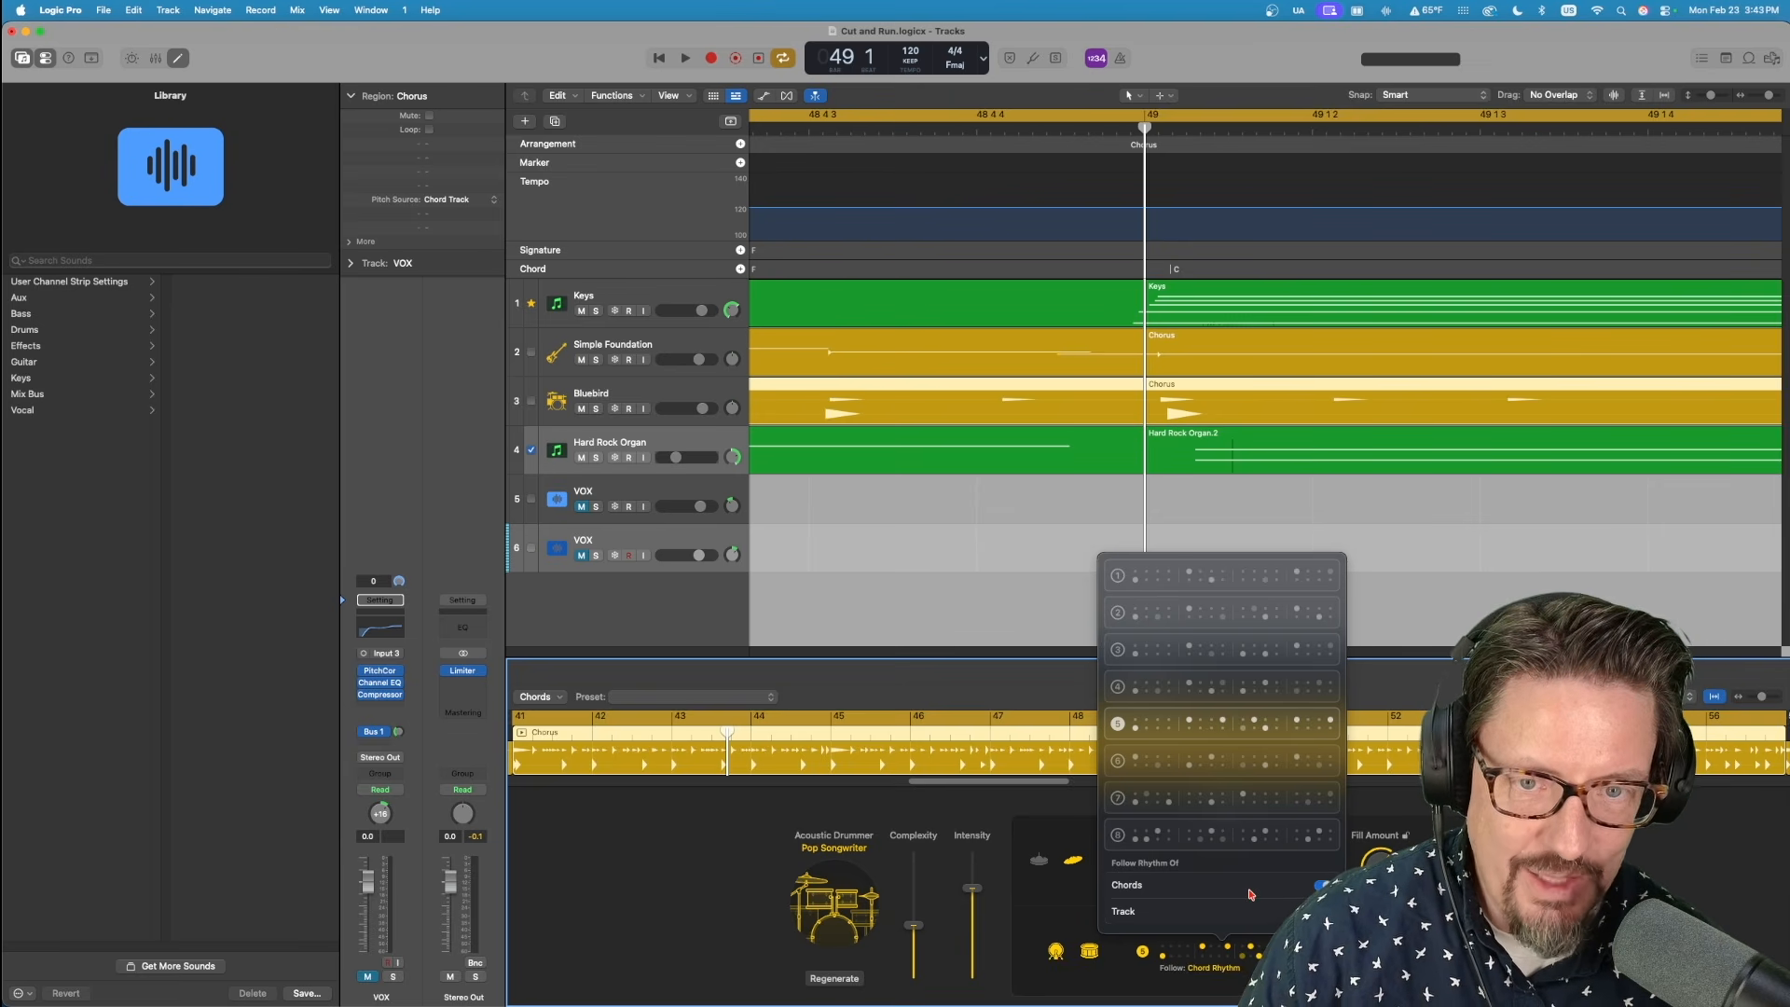
pyautogui.click(1066, 892)
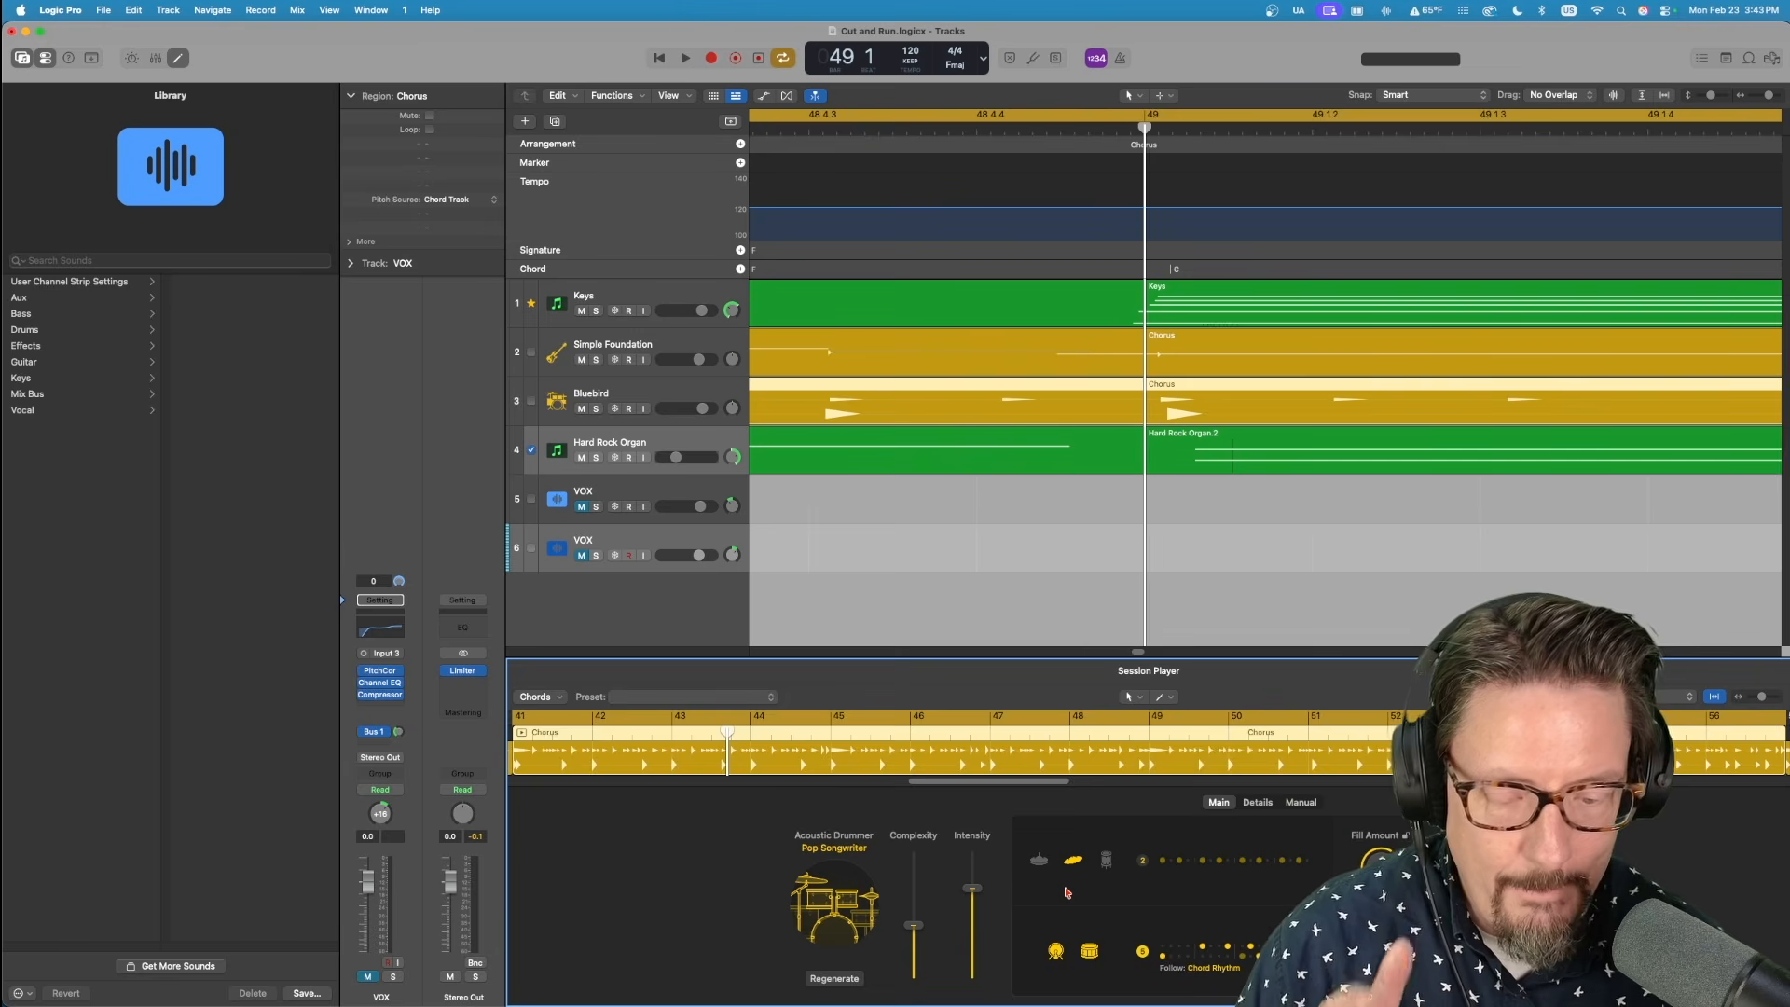
# Clear the region selection and select the Chorus chord group in the Chord track.
pyautogui.click(1154, 501)
pyautogui.click(1158, 498)
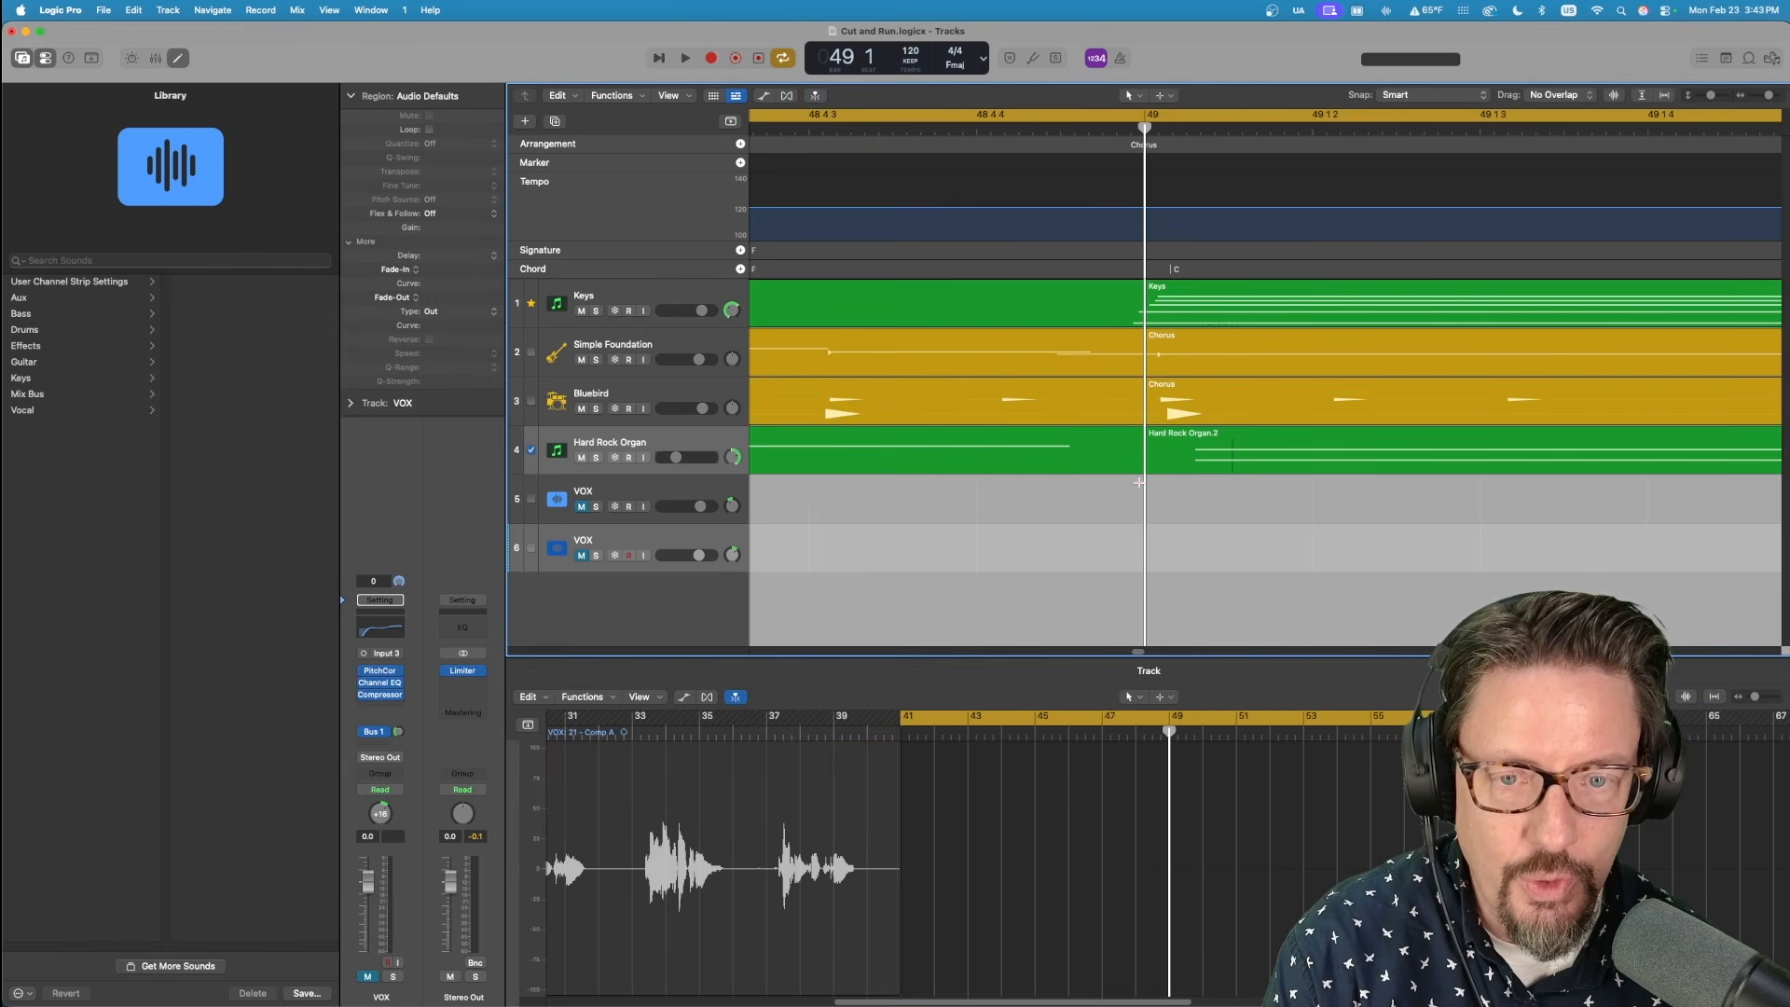
pyautogui.press('super+Left')
pyautogui.press('super+Left')
pyautogui.press('super+Left')
pyautogui.press('super+Left')
pyautogui.press('super+Left')
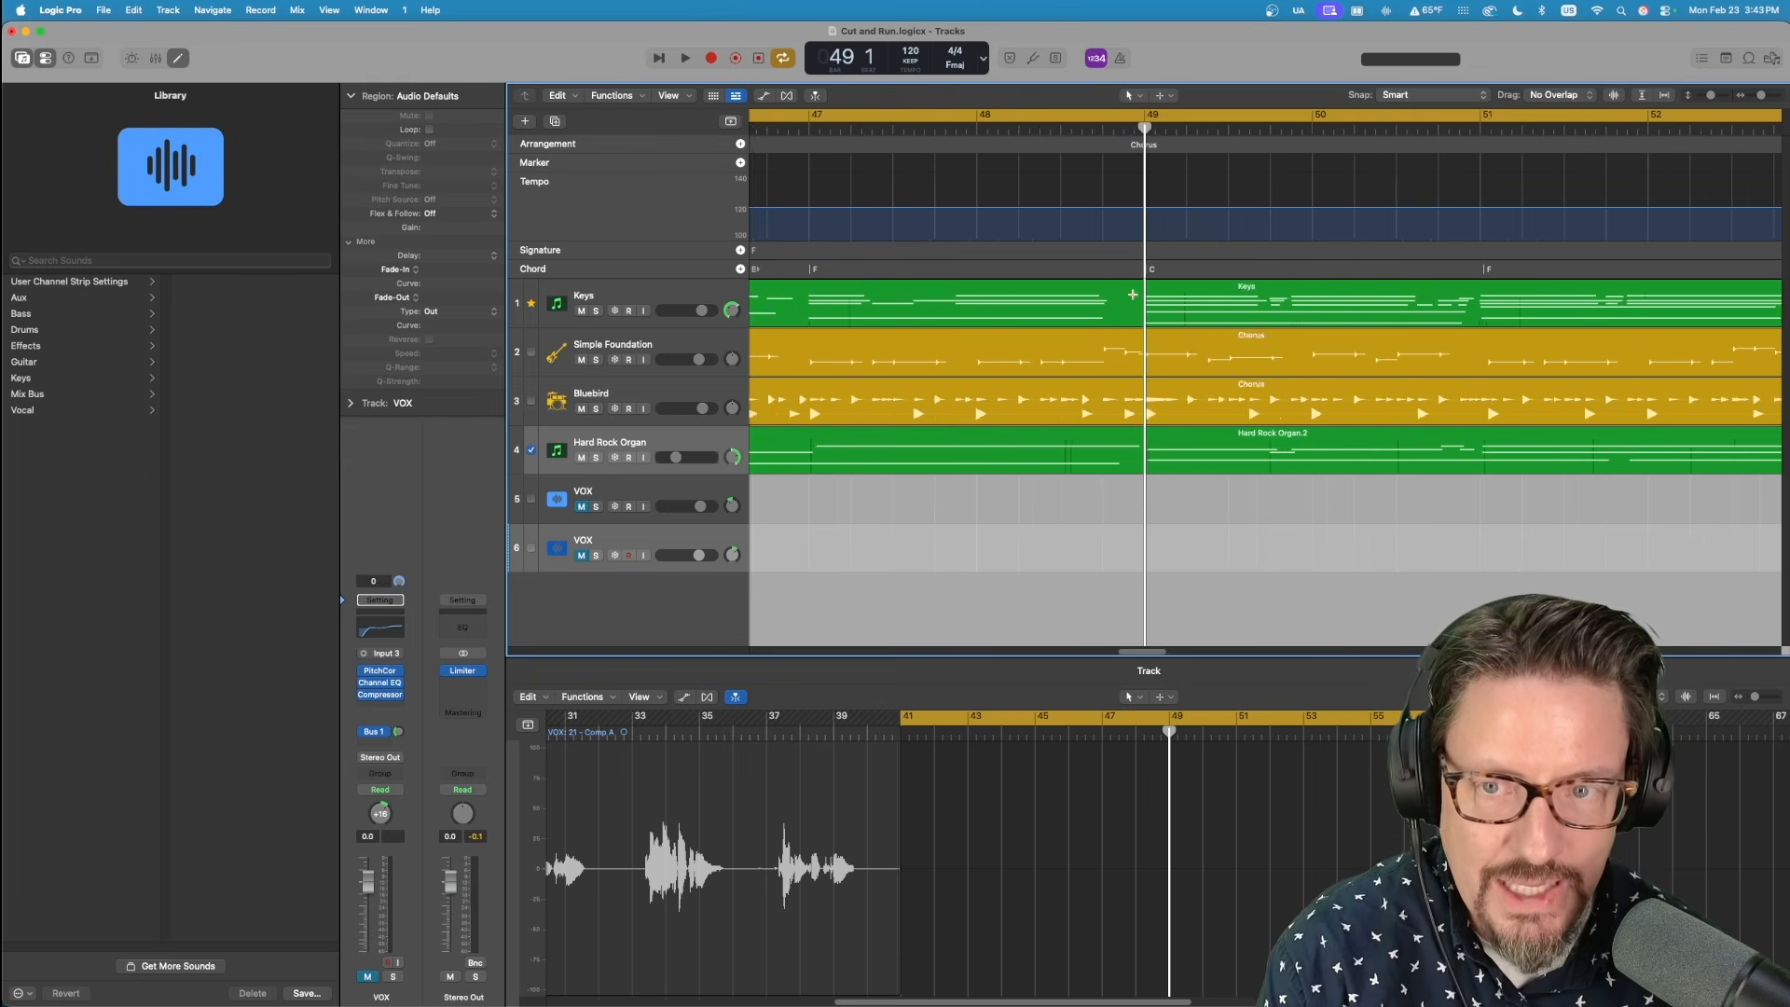
pyautogui.press('super+Left')
pyautogui.press('super+Left')
pyautogui.press('super+Left')
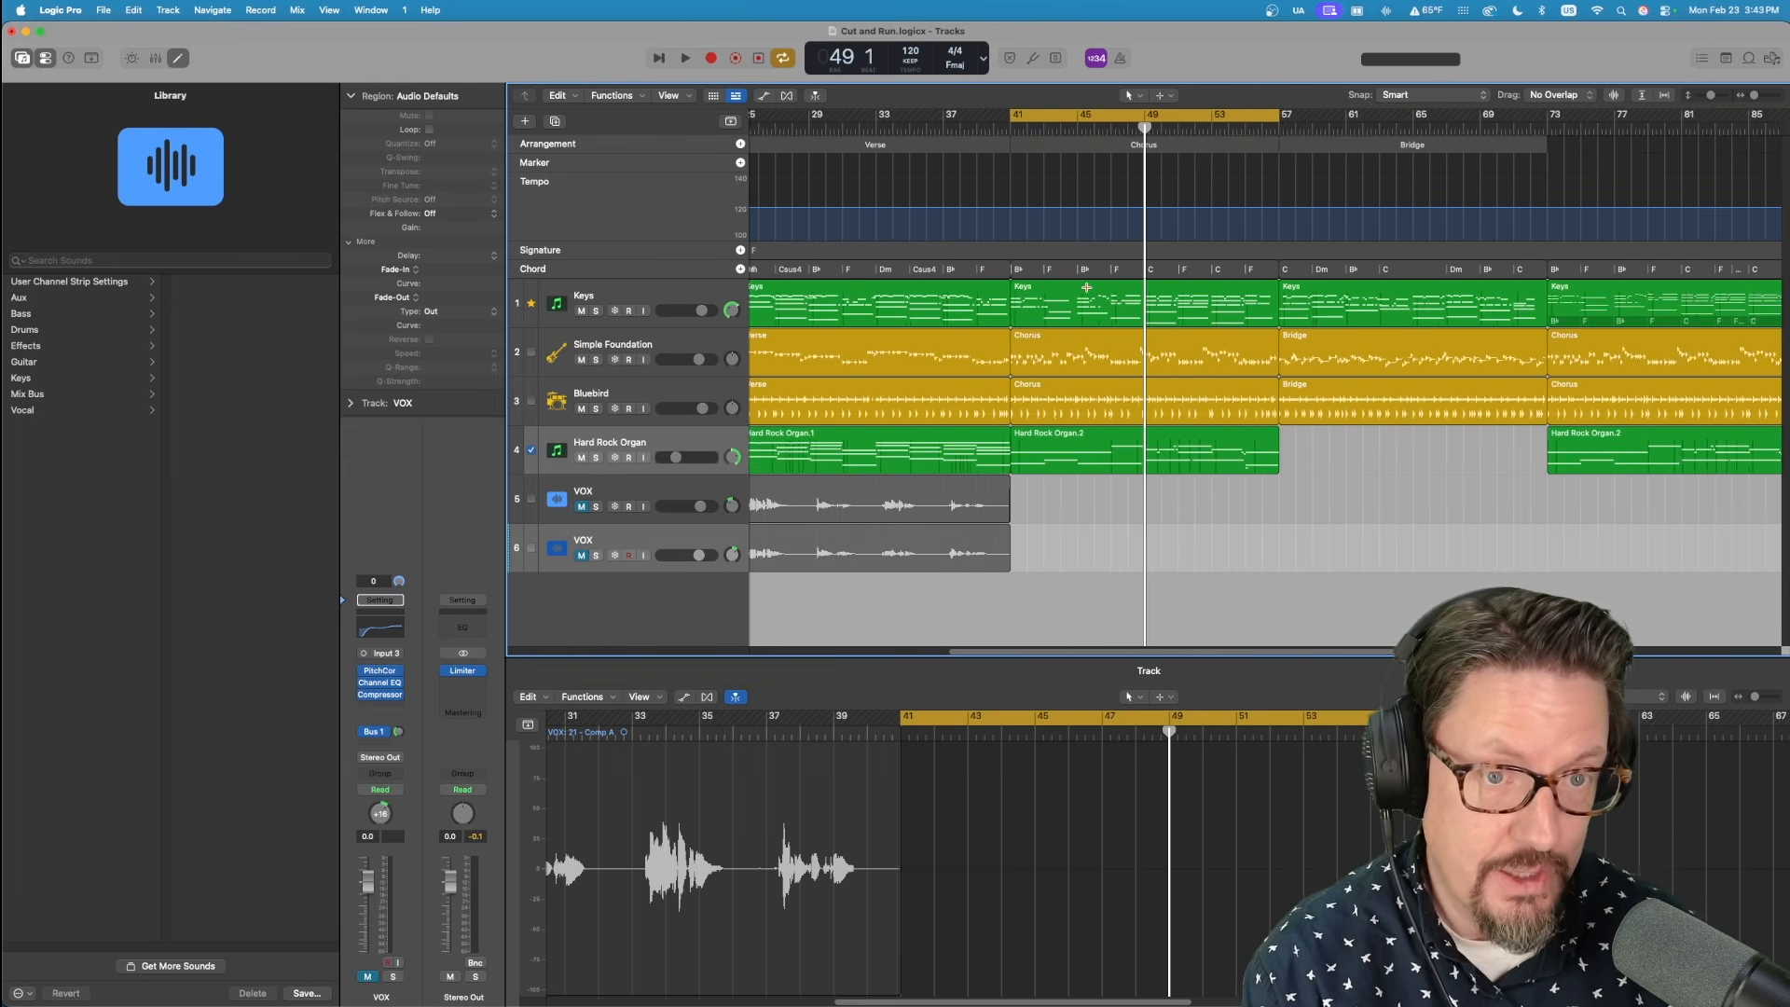
pyautogui.press('super+Left')
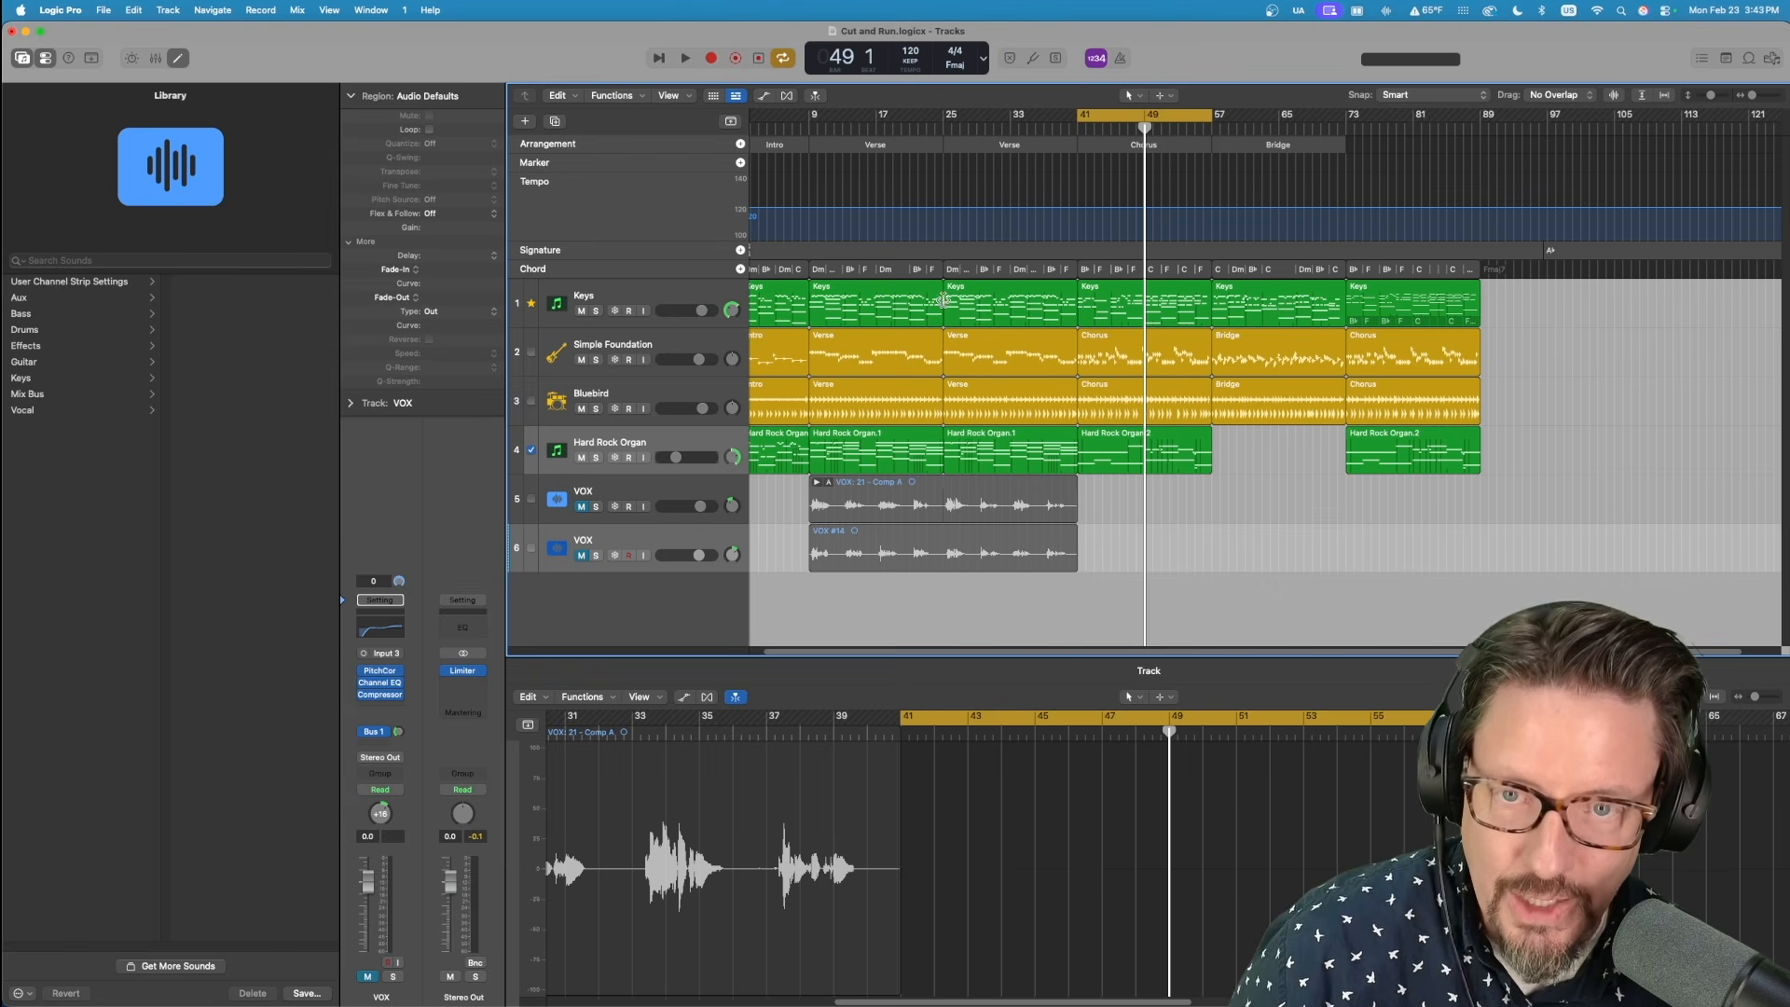
pyautogui.click(1123, 278)
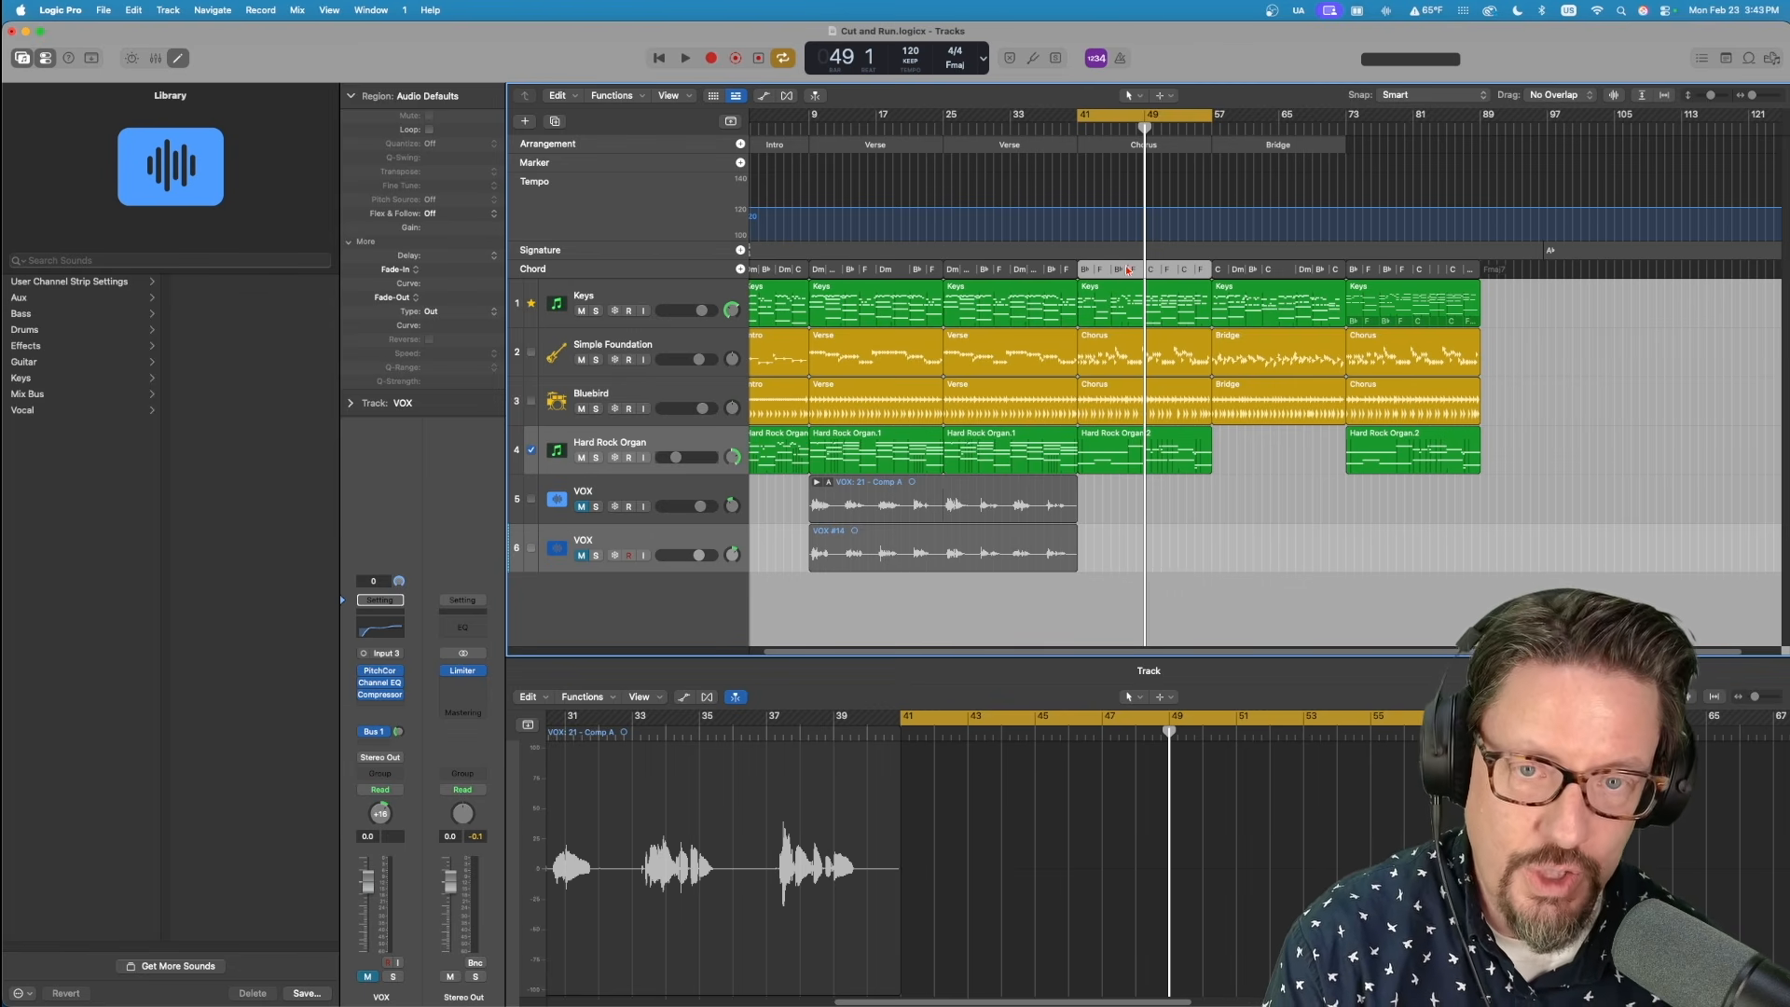
# Move the late C chord in the Chorus chord group to start exactly at bar 49.
pyautogui.press('super+Right')
pyautogui.press('super+Right')
pyautogui.press('super+Right')
pyautogui.press('super+Right')
pyautogui.press('super+Right')
pyautogui.press('super+Right')
pyautogui.press('super+Right')
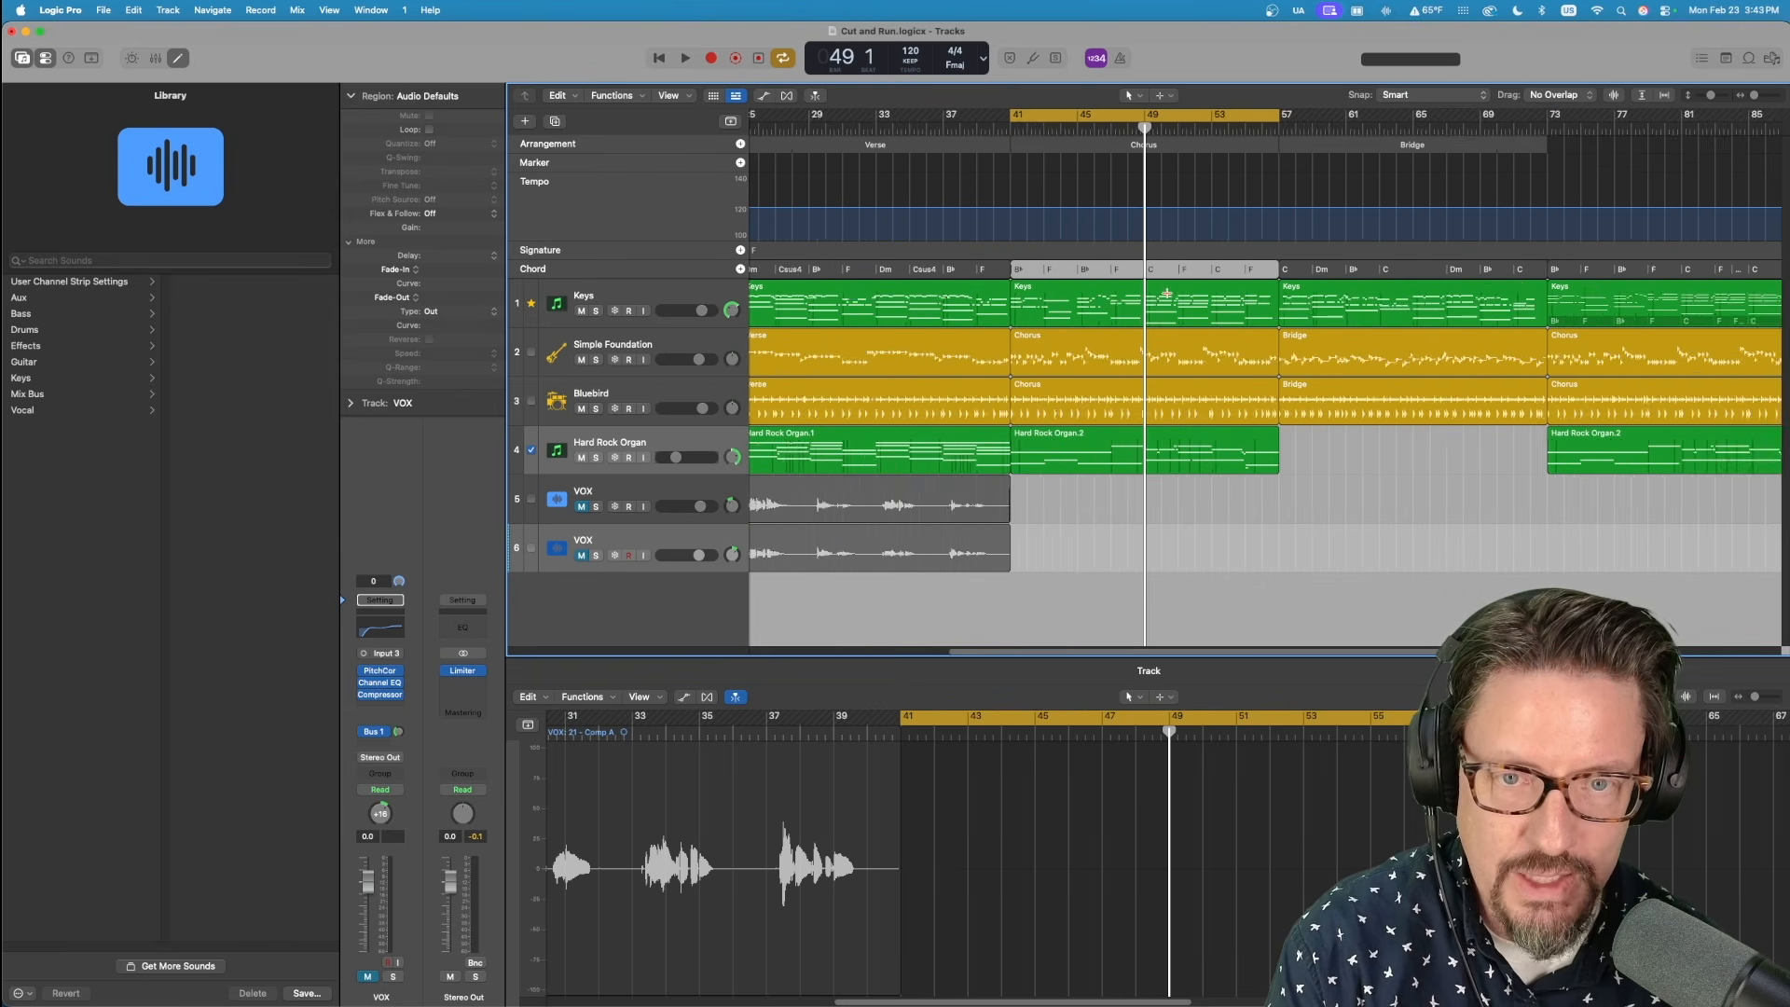
pyautogui.press('super+Right')
pyautogui.press('super+Right')
pyautogui.press('super+Right')
pyautogui.press('super+Right')
pyautogui.press('super+Right')
pyautogui.press('super+Right')
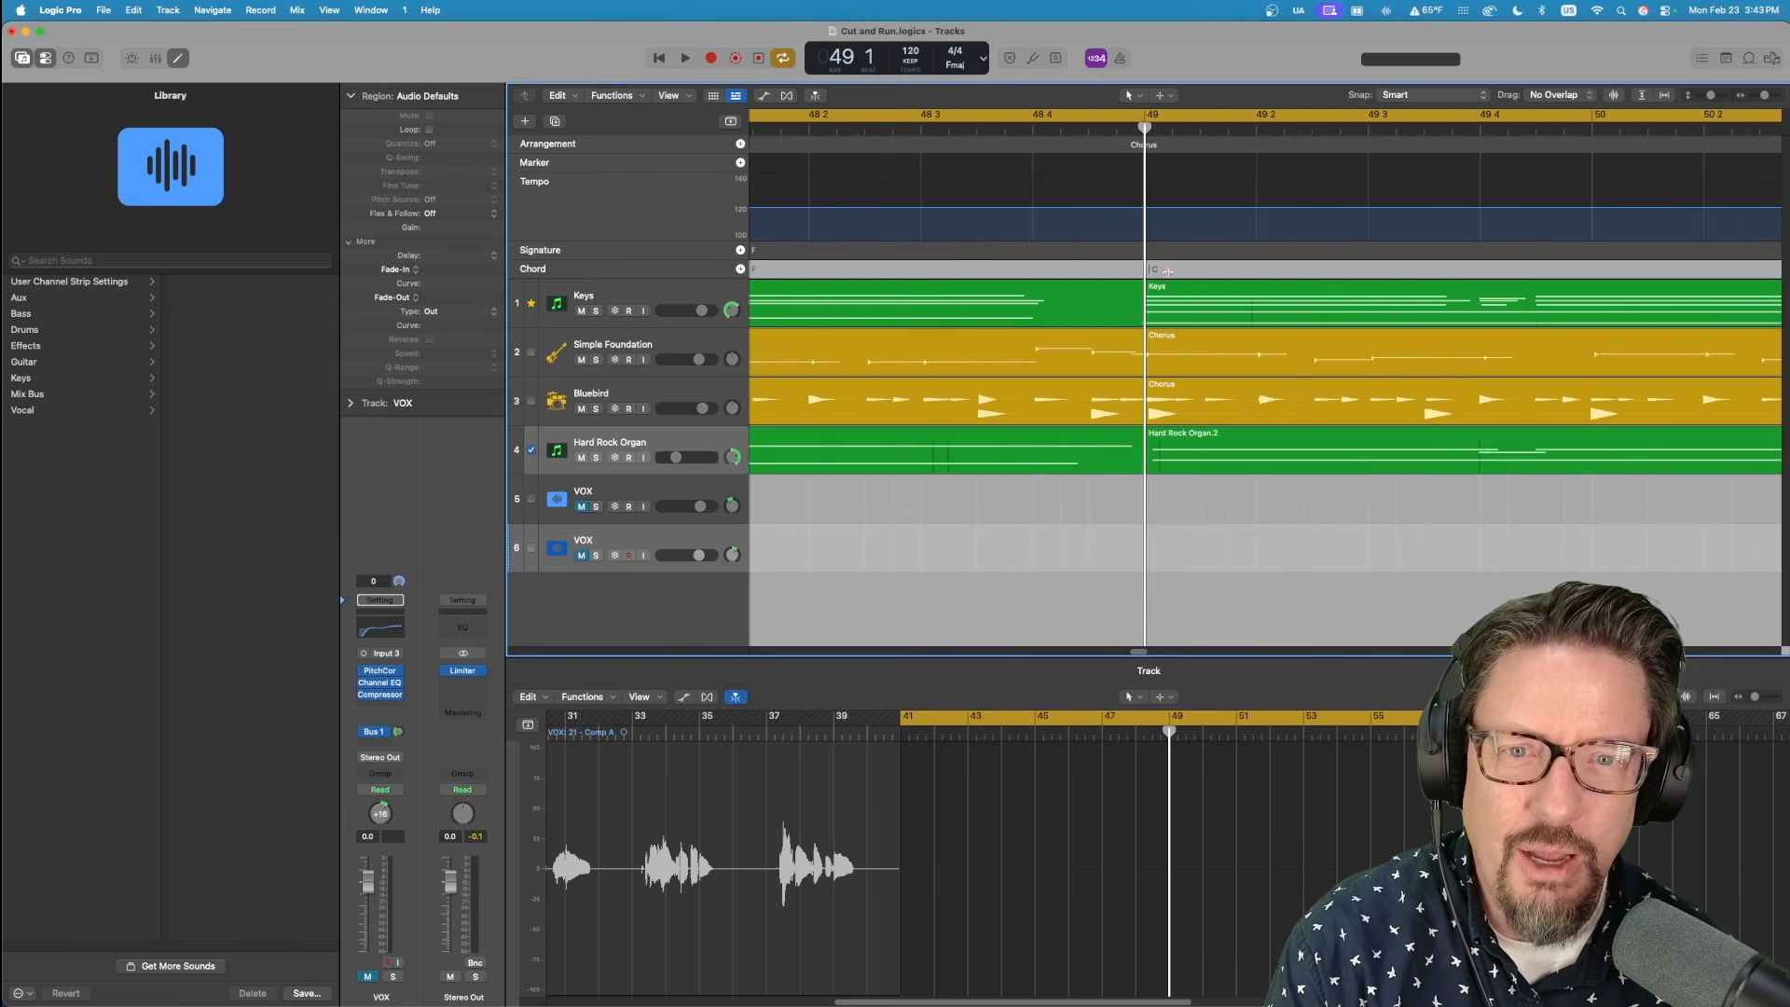
pyautogui.click(1202, 271)
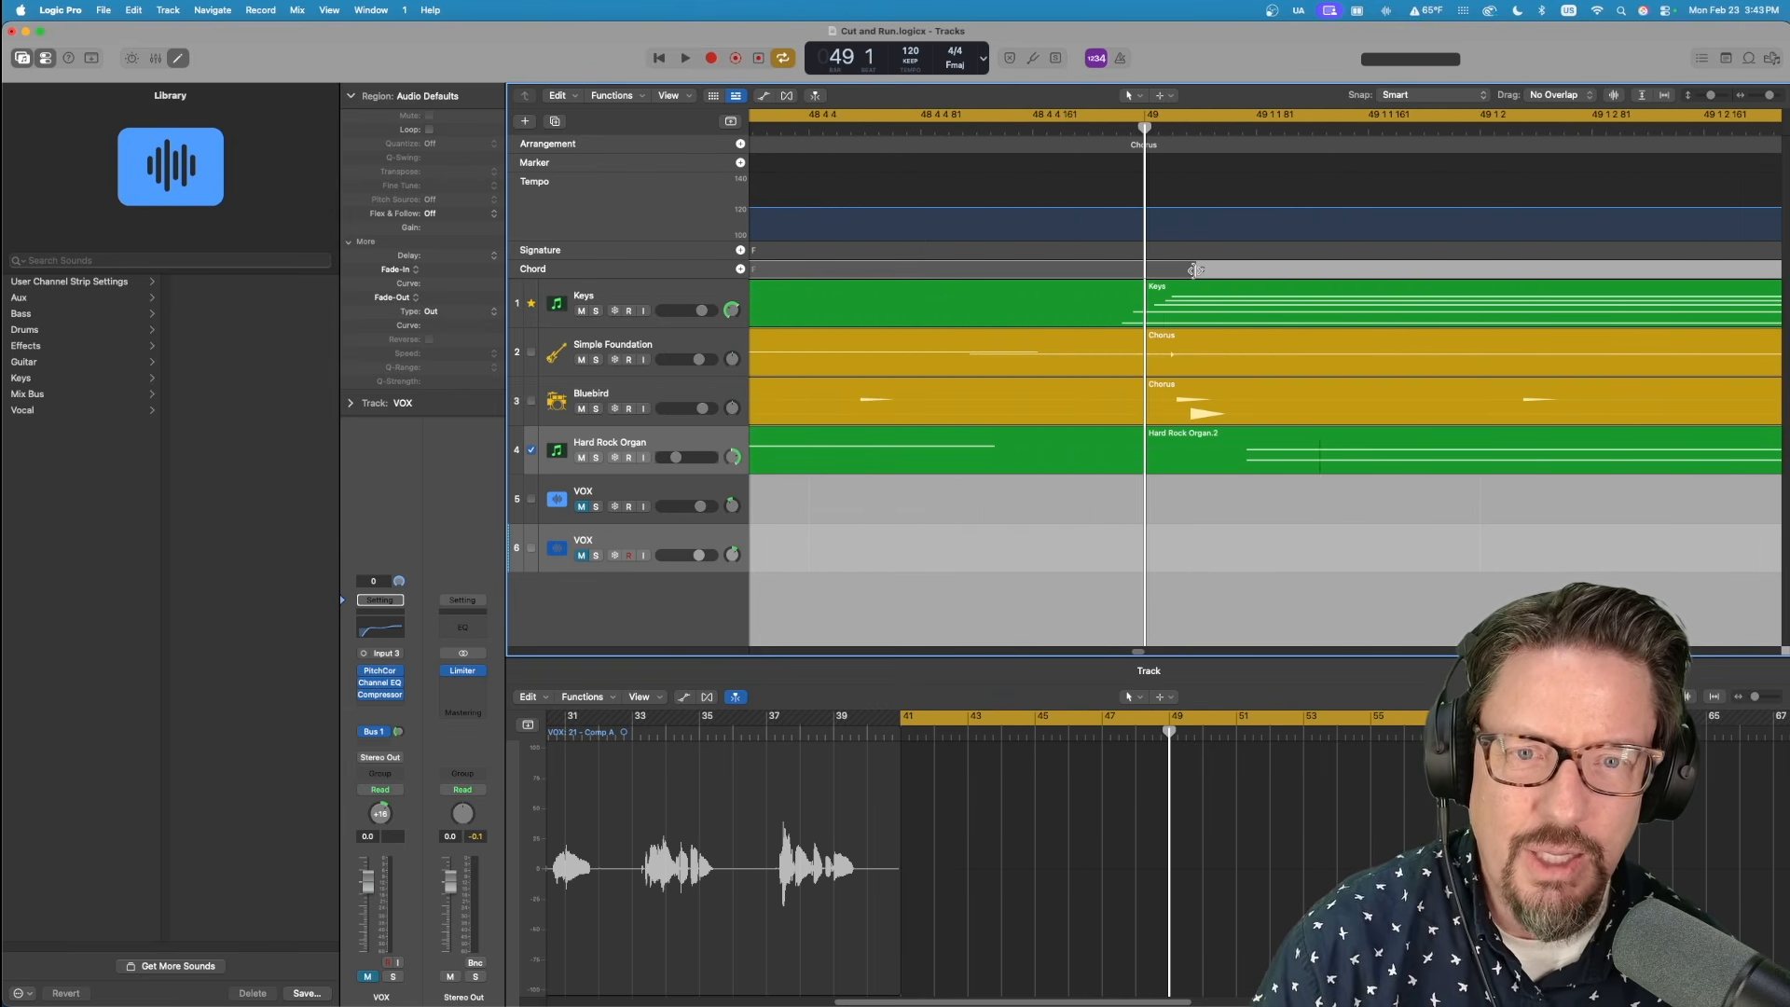
pyautogui.click(1193, 270)
pyautogui.moveTo(1202, 270); pyautogui.dragTo(1153, 270)
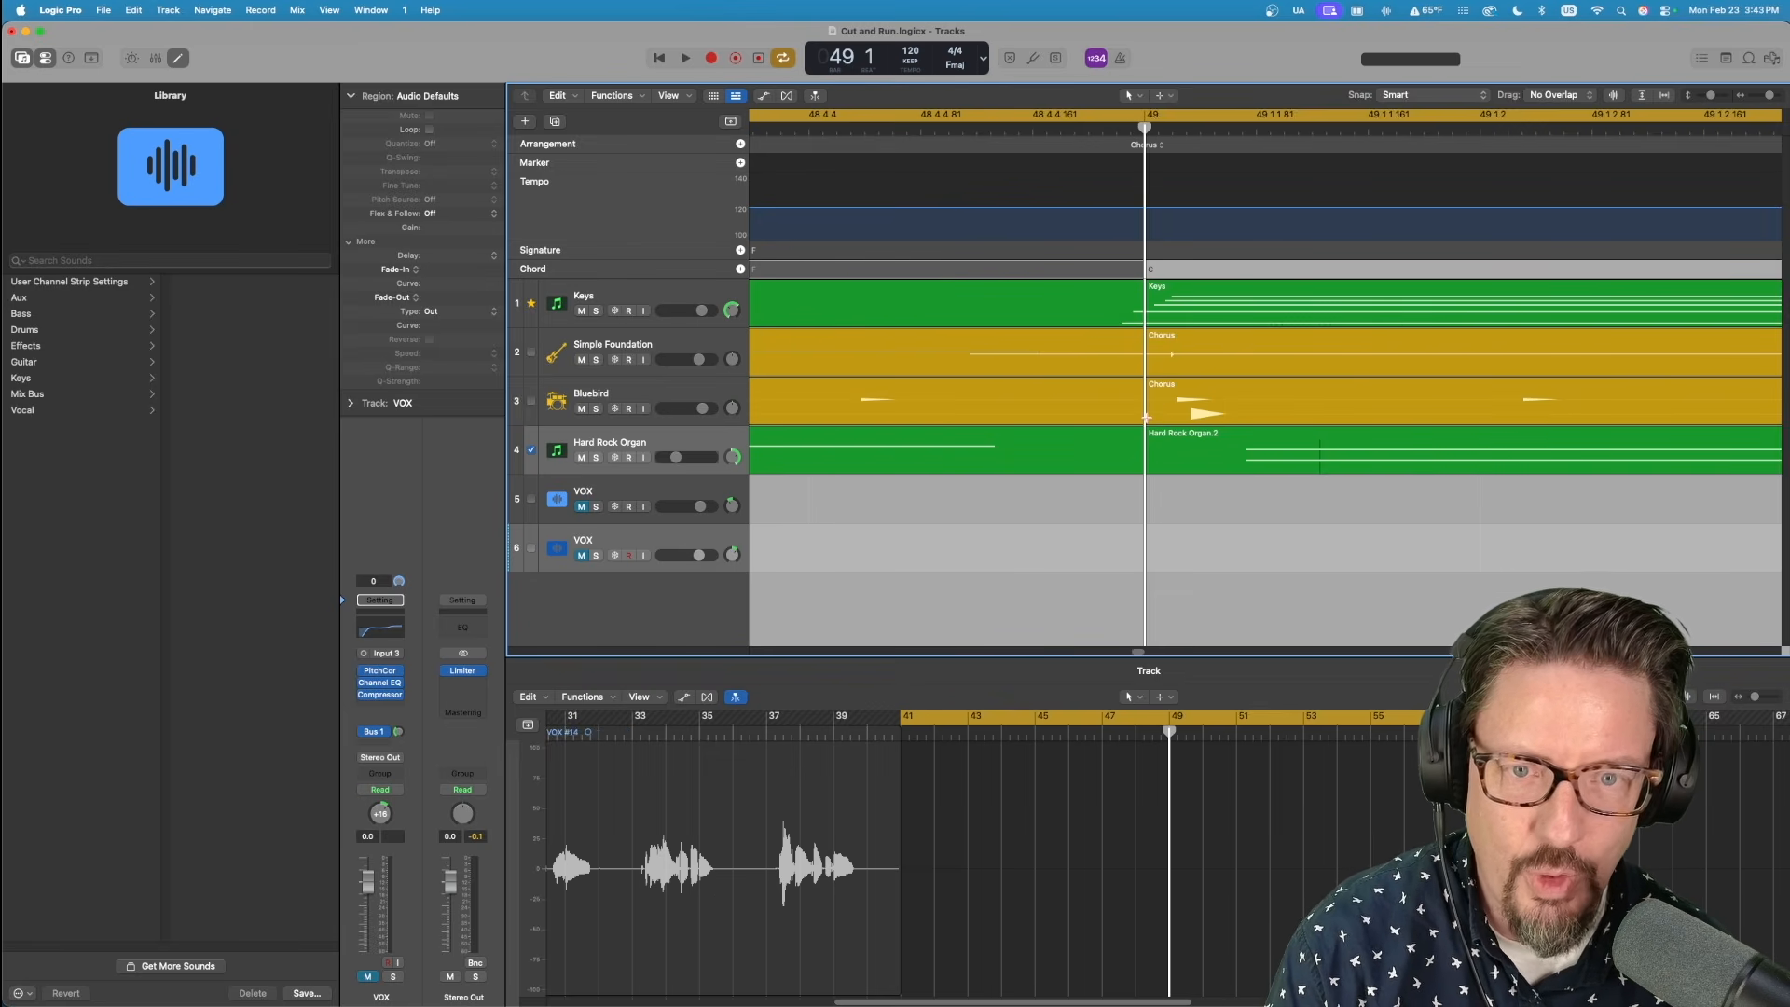
# Play the passage across bar 49 to check the rhythm section's timing at the chord change.
pyautogui.press('super+Left')
pyautogui.press('super+Left')
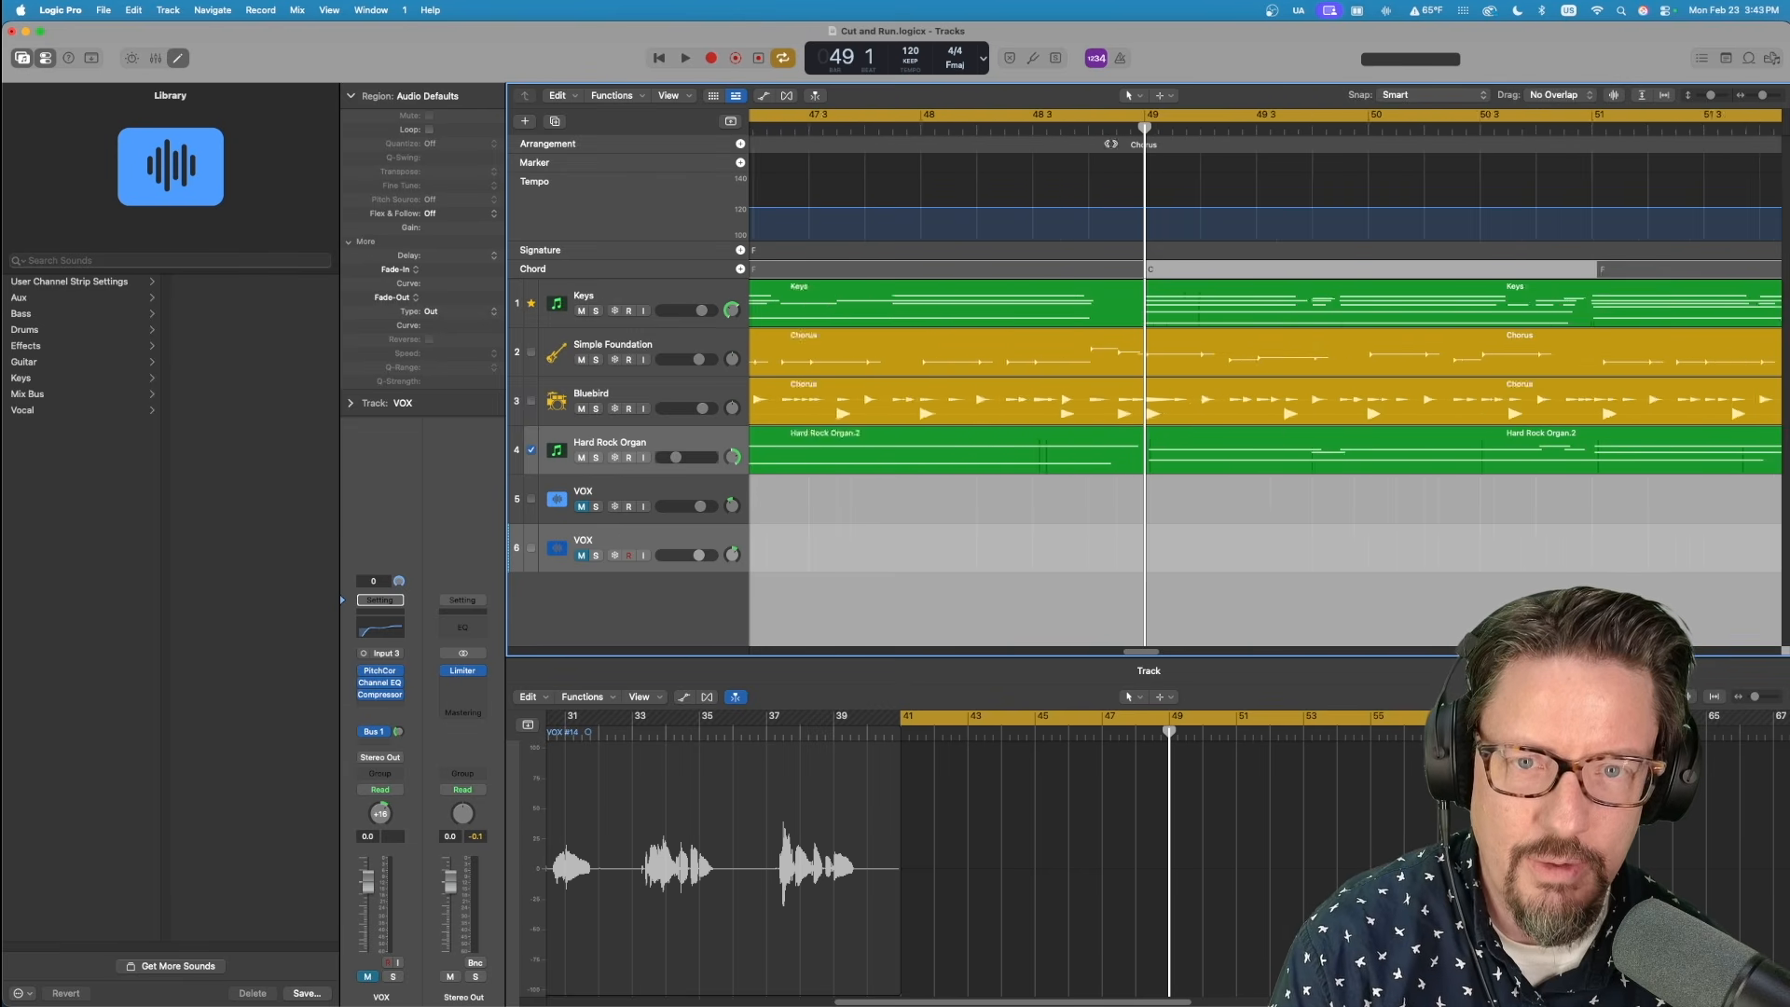
pyautogui.click(1038, 128)
pyautogui.press('space')
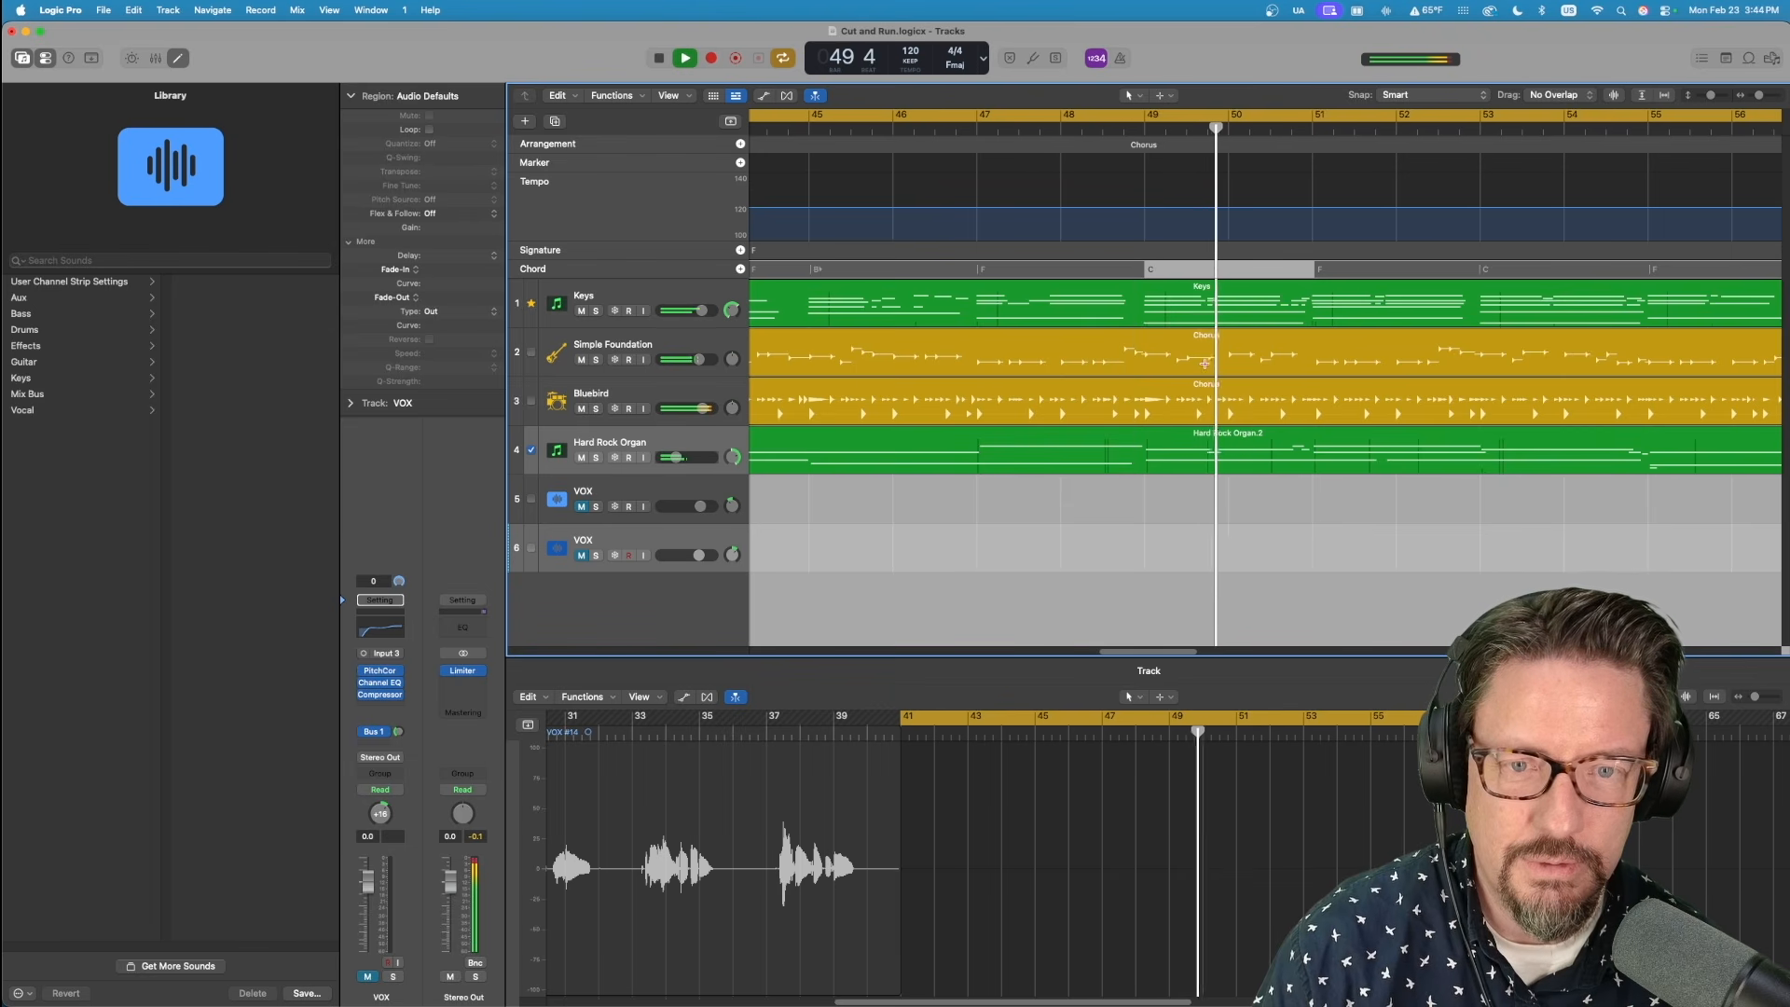
pyautogui.press('space')
# Place the playhead at bar 73, the start of the last Chorus.
pyautogui.press('super+Left')
pyautogui.press('super+Left')
pyautogui.press('super+Left')
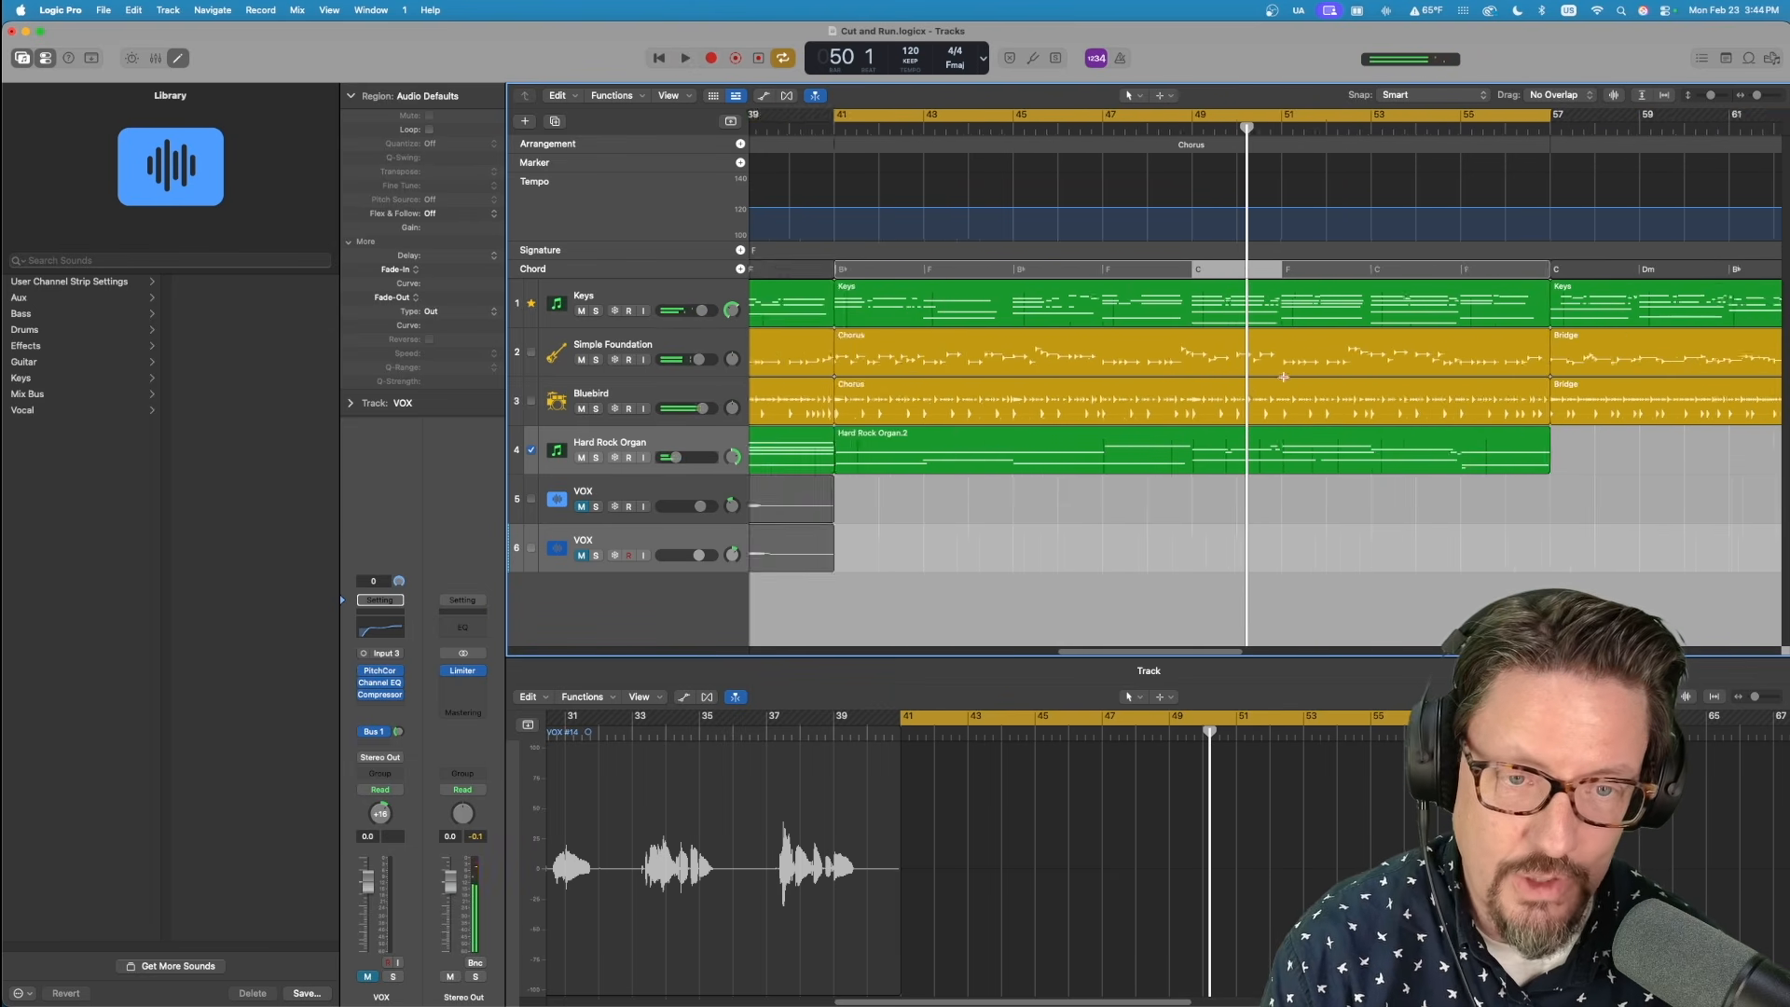
pyautogui.hscroll(10, 1284, 374)
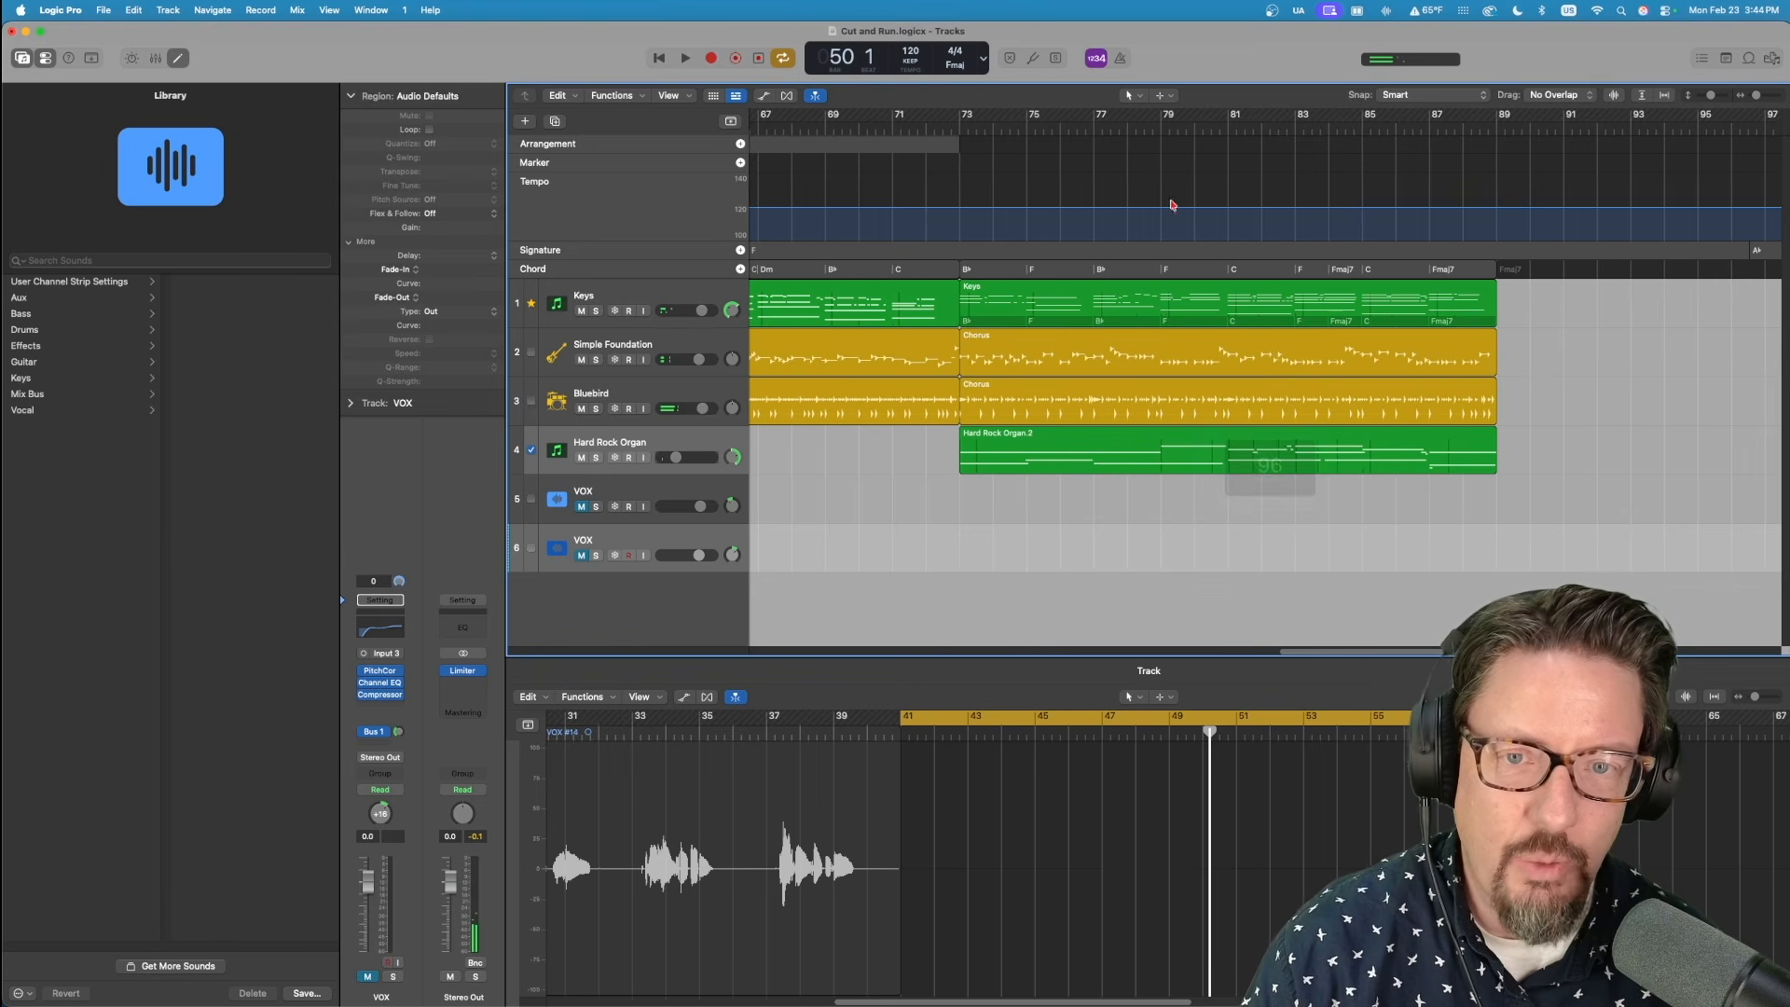
pyautogui.click(967, 123)
pyautogui.moveTo(966, 127); pyautogui.dragTo(959, 126)
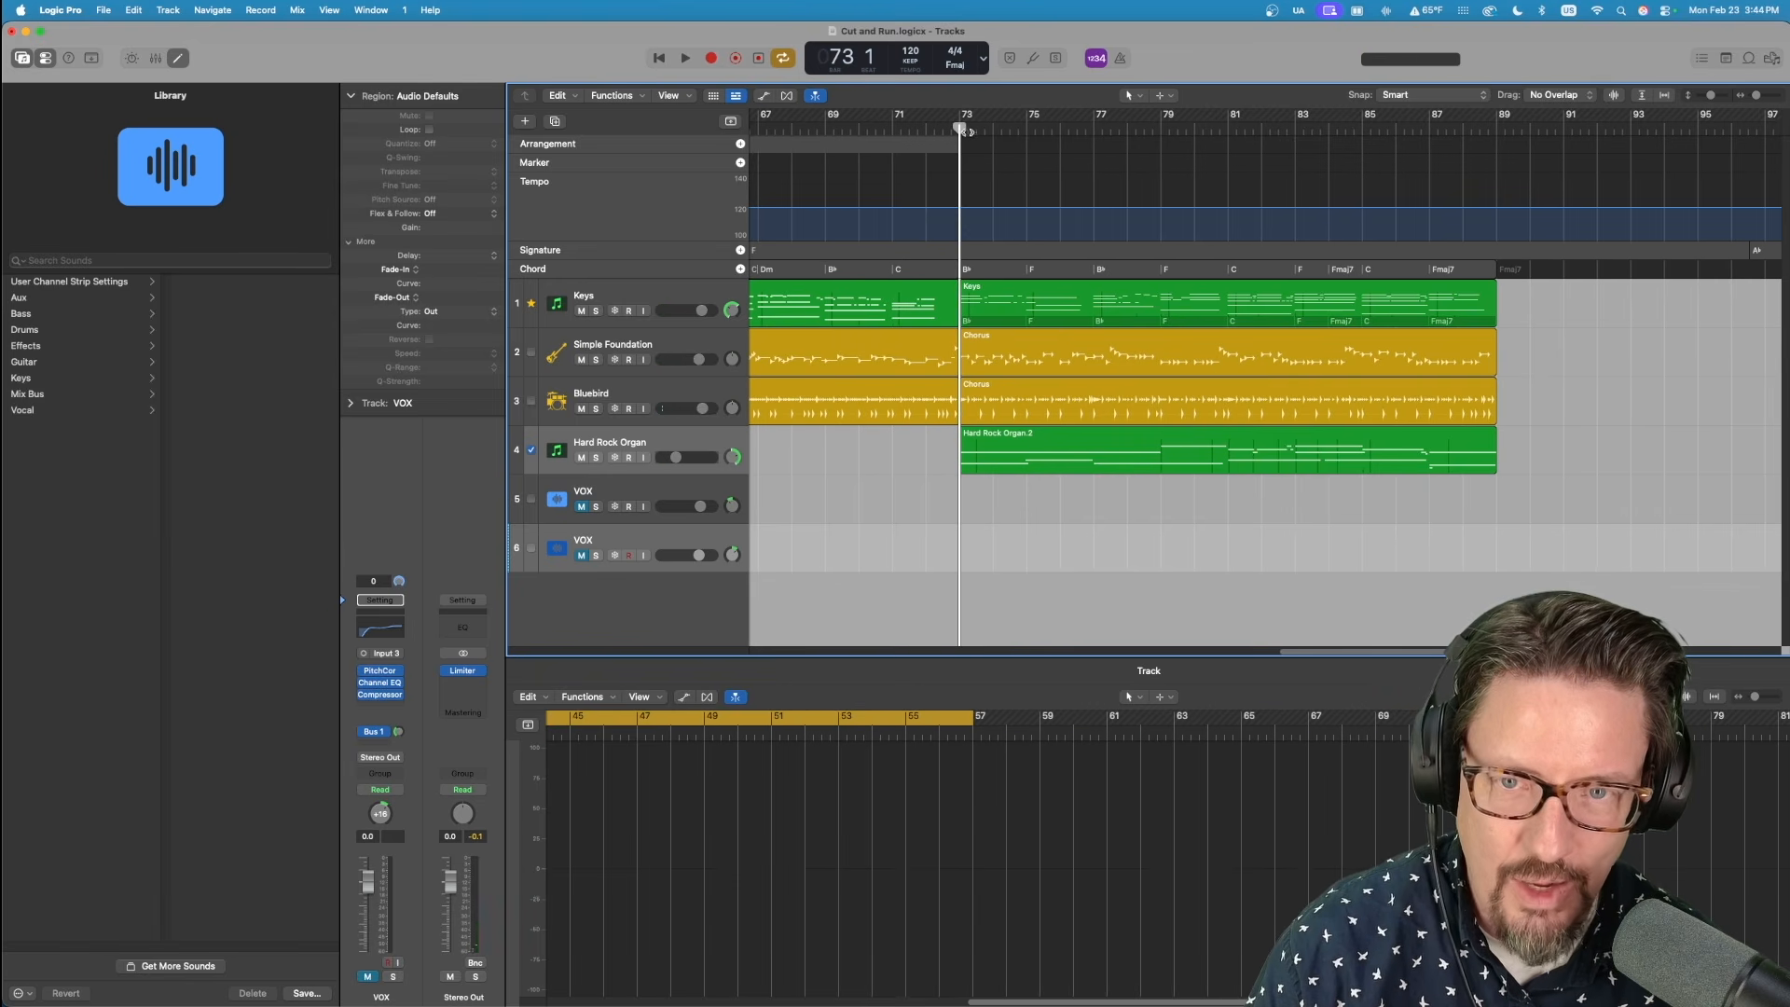
# Select the last Chorus's Keys region and compare the chord changes at bars 73 and 75 with their bar lines.
pyautogui.click(1021, 297)
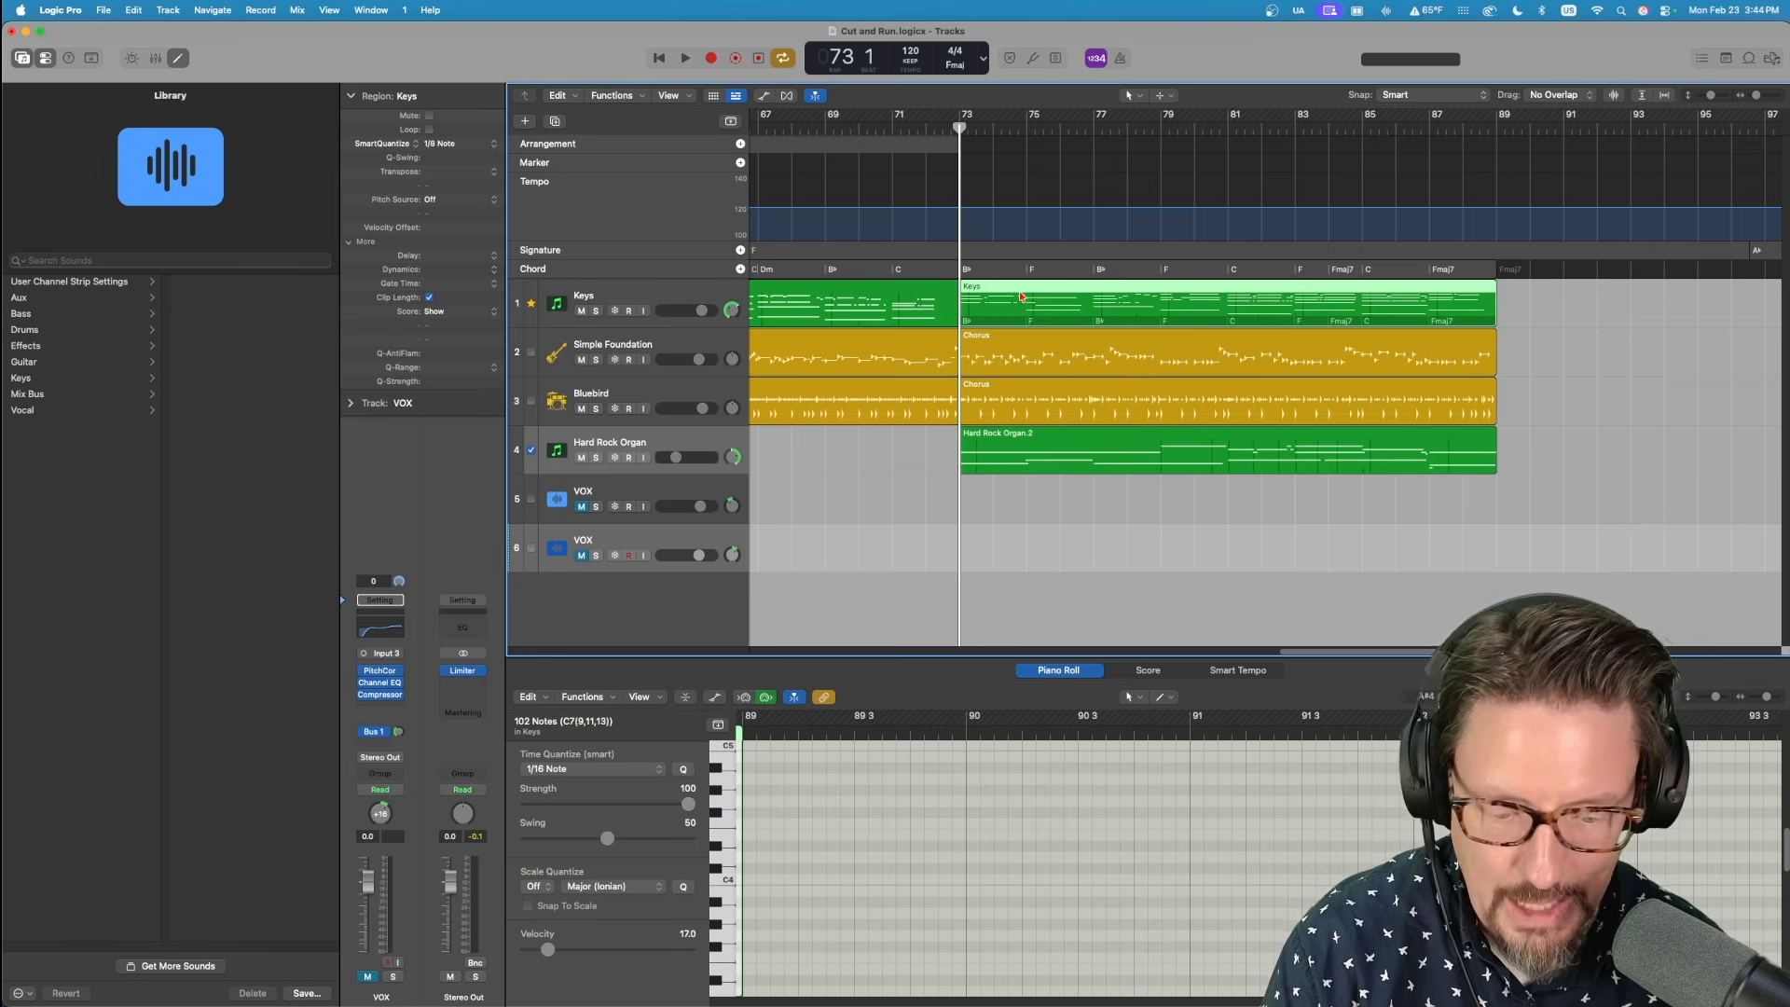
pyautogui.press('super+Right')
pyautogui.press('super+Right')
pyautogui.press('super+Right')
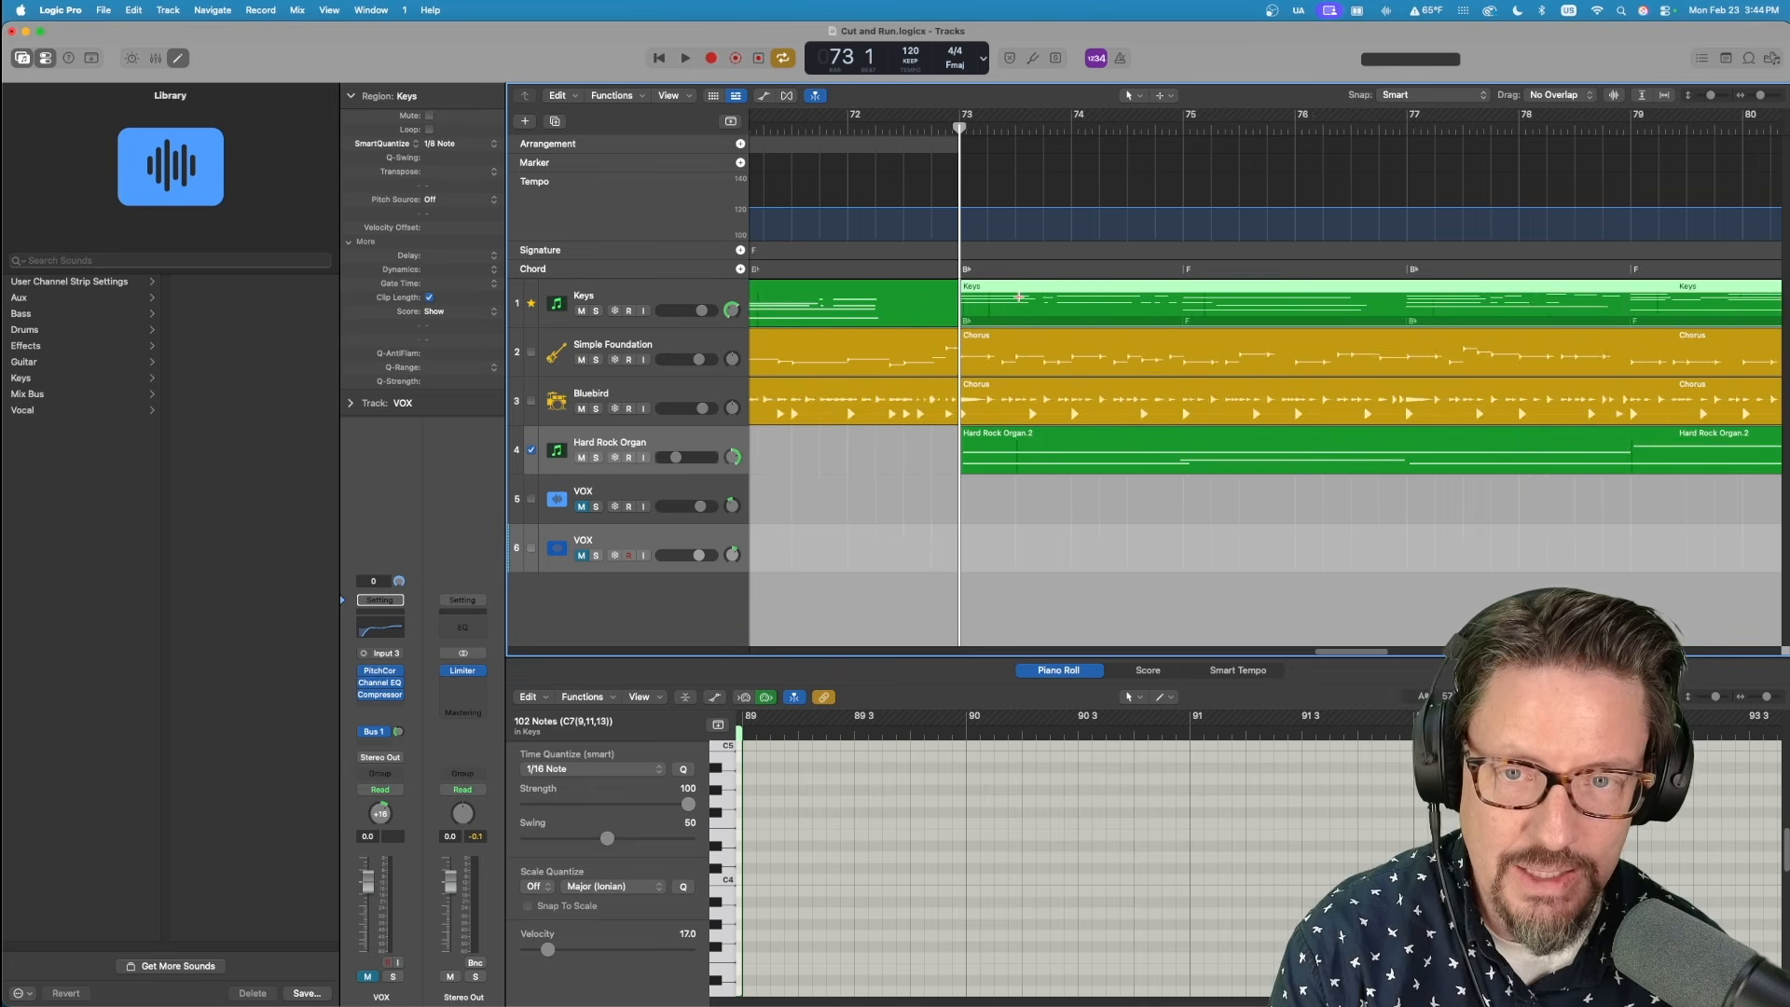
pyautogui.press('super+Right')
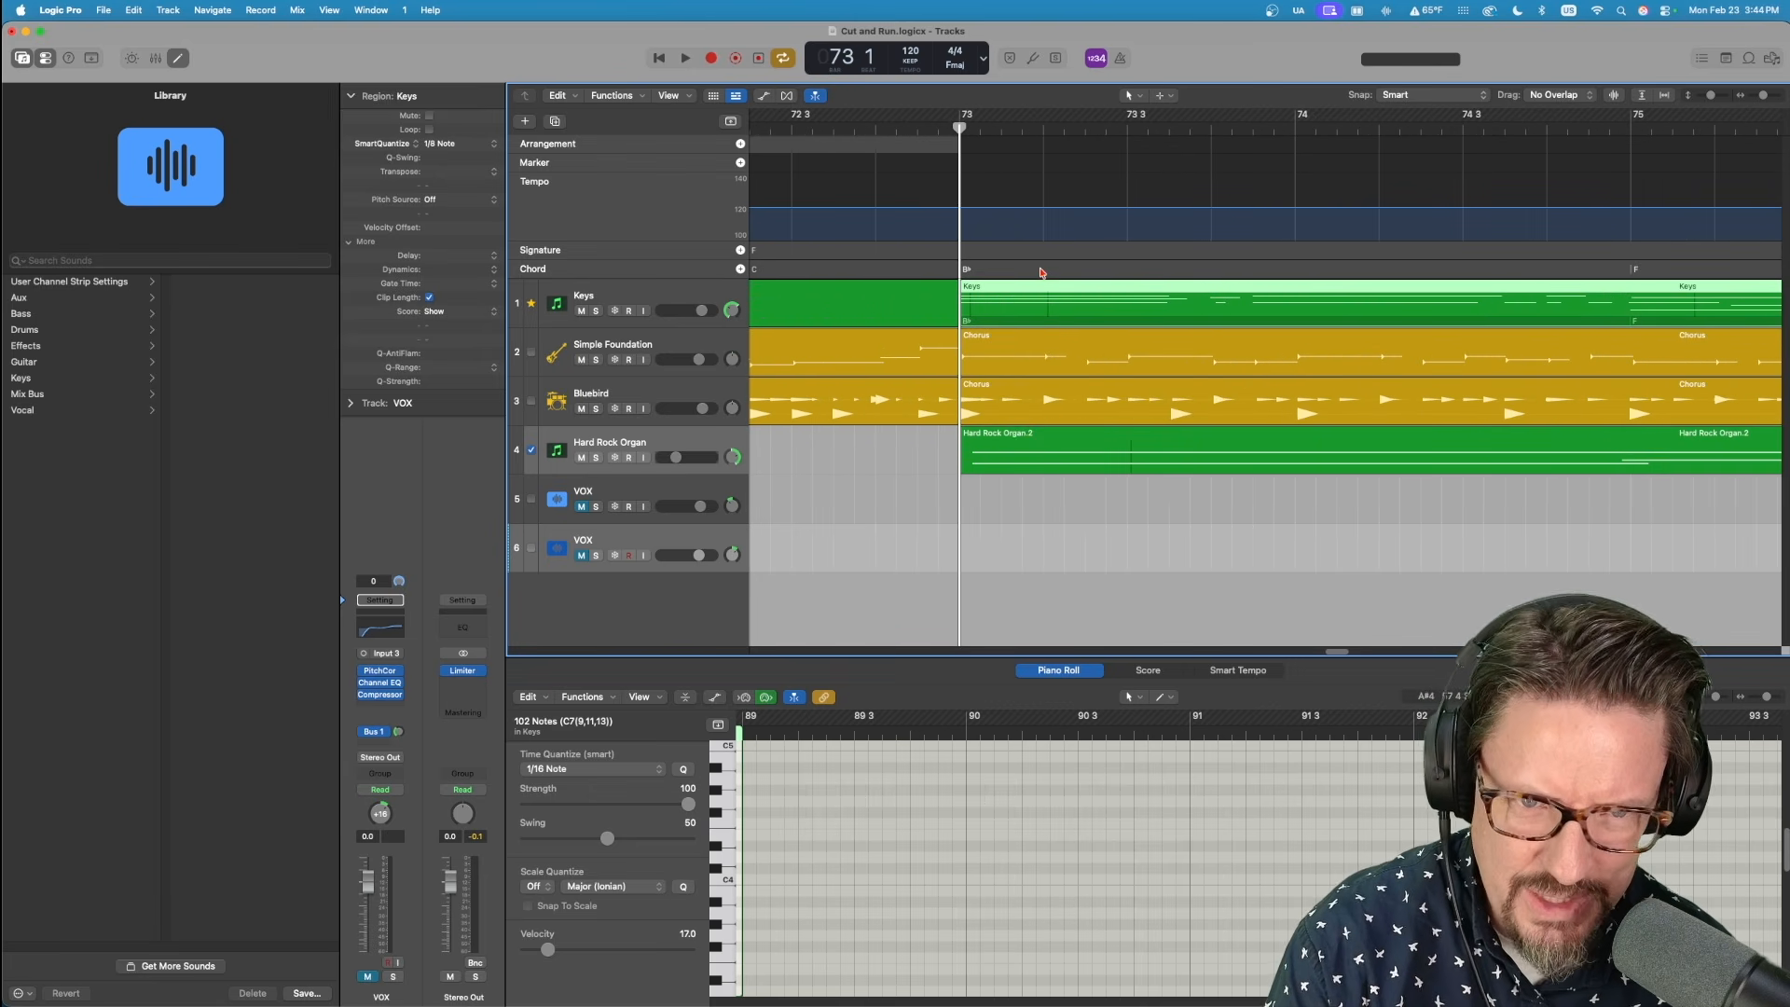
pyautogui.hscroll(-5, 1025, 275)
pyautogui.hscroll(10, 1030, 274)
pyautogui.hscroll(3, 1035, 271)
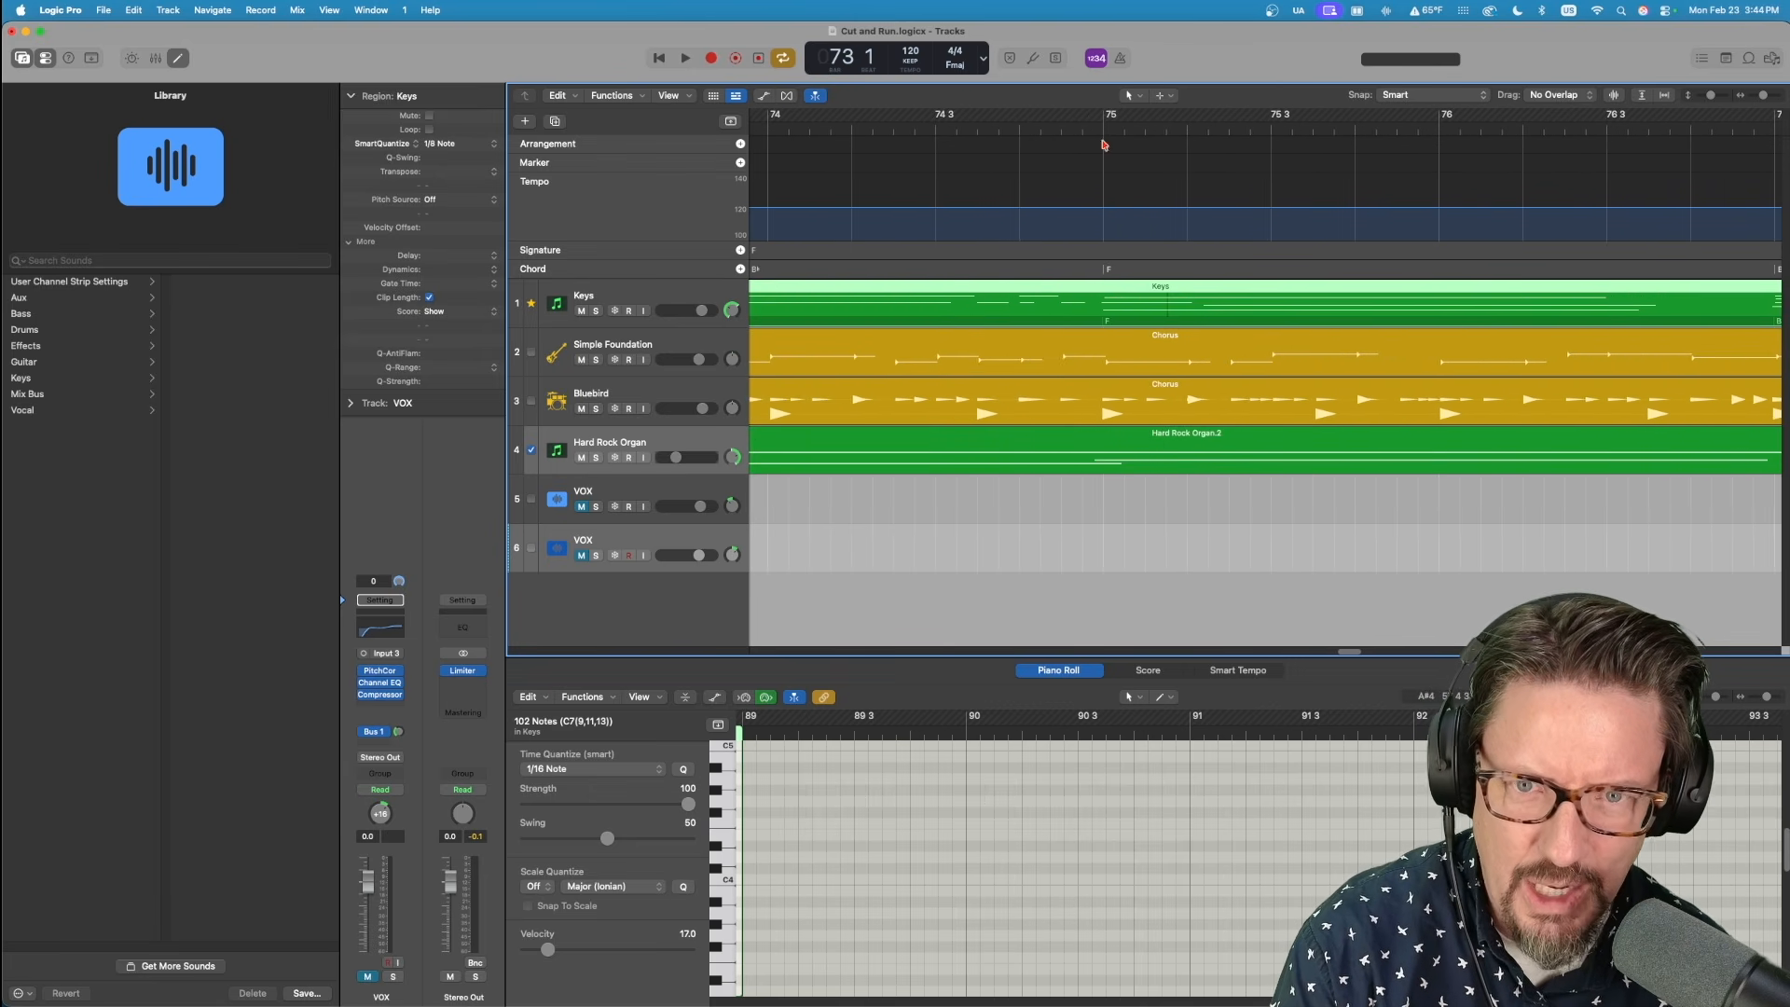
pyautogui.click(1105, 130)
pyautogui.press('super+Right')
pyautogui.hscroll(5, 1155, 196)
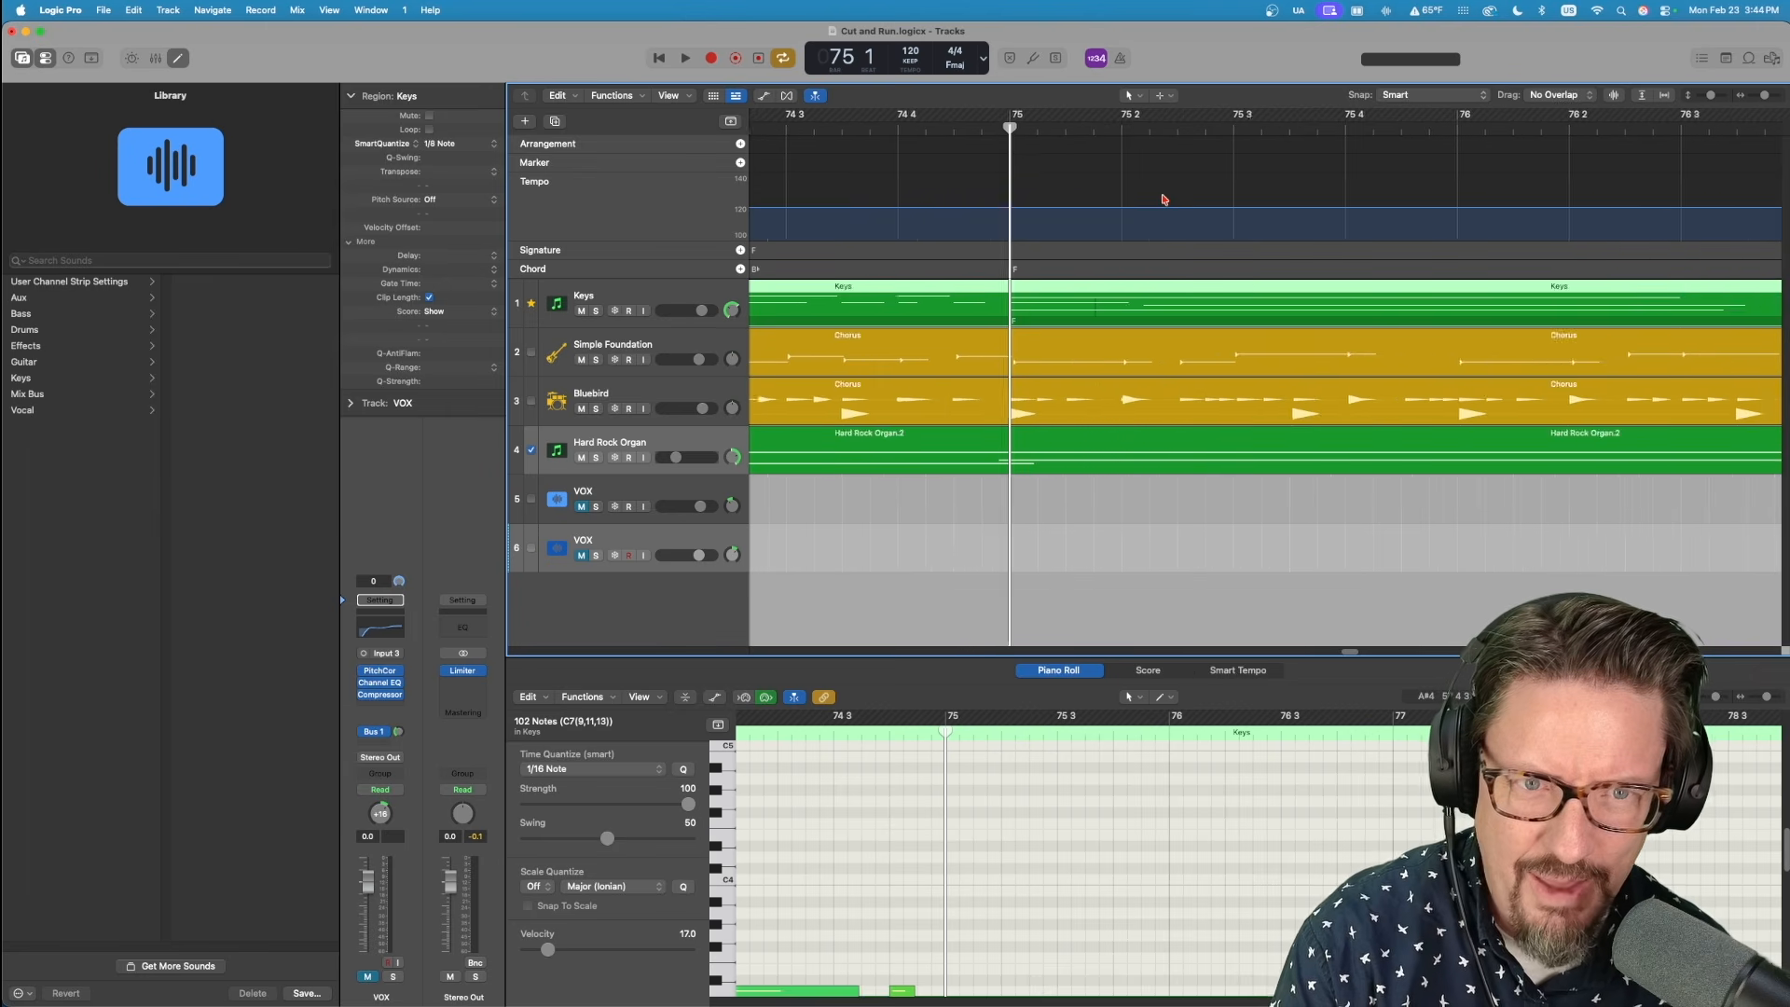
# Check the last Chorus's chord changes at bars 77 and 79 against the bar lines, using the playhead as reference.
pyautogui.click(1363, 126)
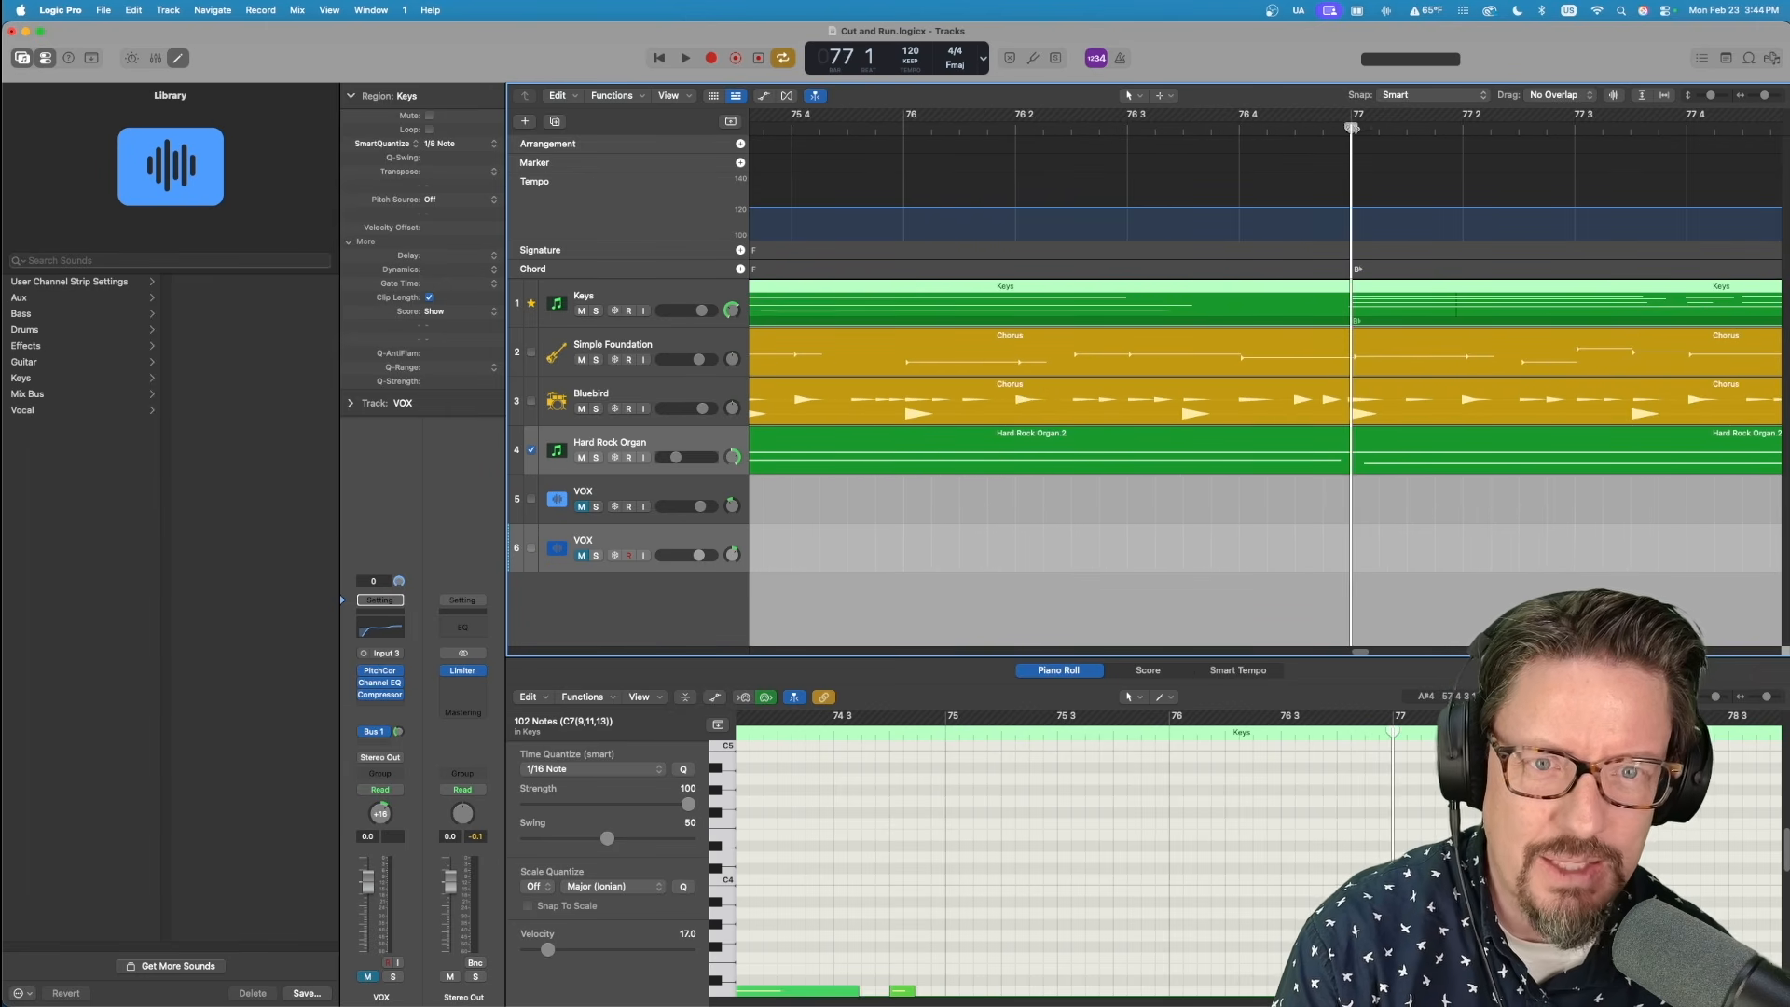
pyautogui.hscroll(6, 1405, 136)
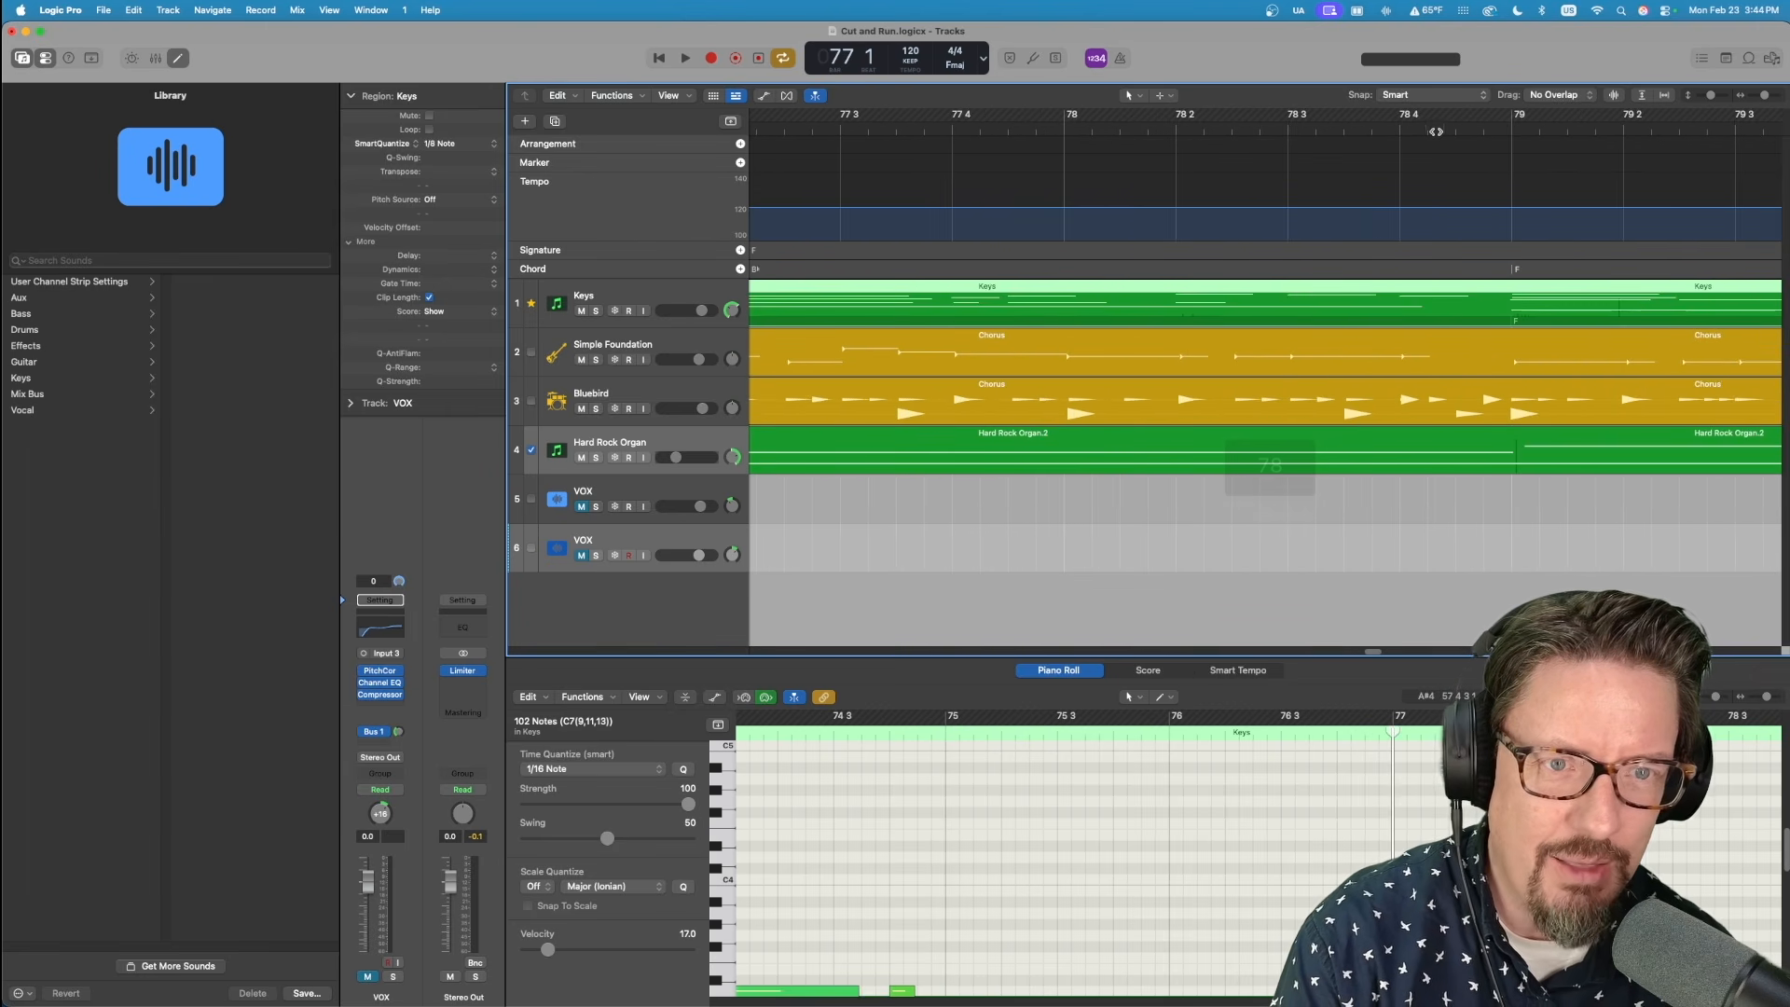
pyautogui.click(1518, 129)
pyautogui.press('super+Right')
pyautogui.press('super+Left')
pyautogui.press('super+Left')
pyautogui.press('super+Left')
pyautogui.press('super+Left')
pyautogui.press('super+Left')
pyautogui.press('super+Left')
pyautogui.press('super+Left')
pyautogui.press('super+Left')
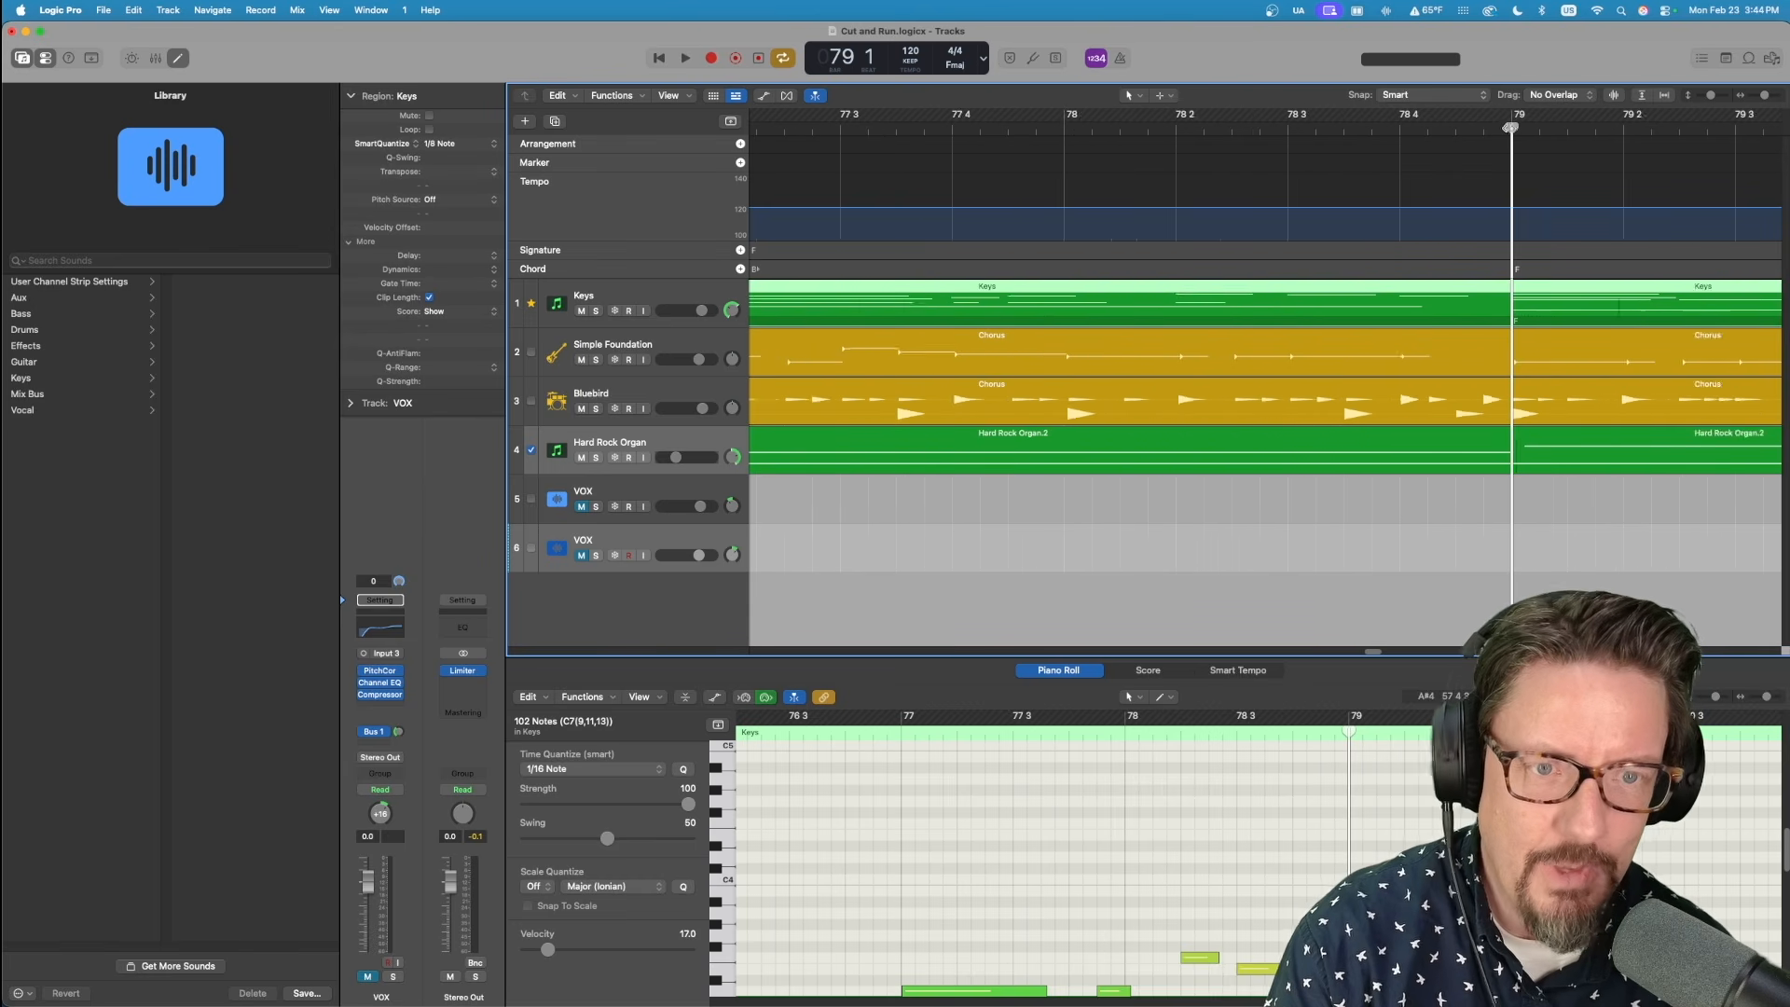
pyautogui.press('super+Left')
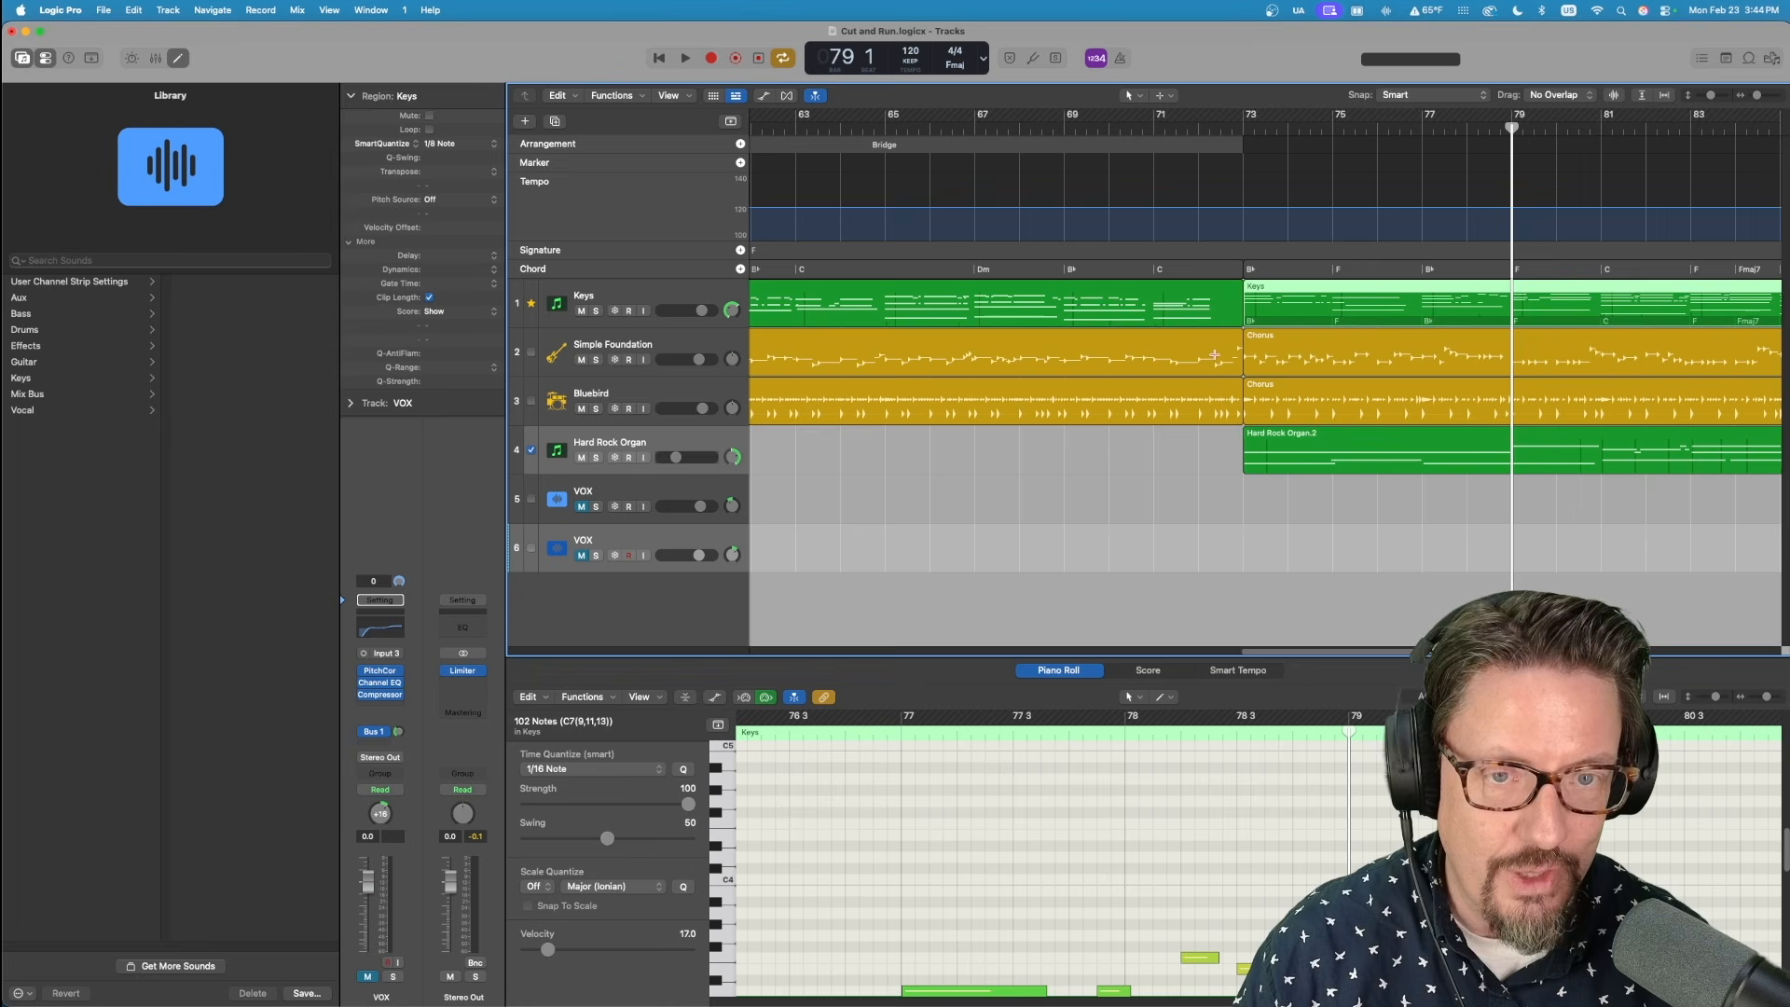
pyautogui.hscroll(10, 1327, 500)
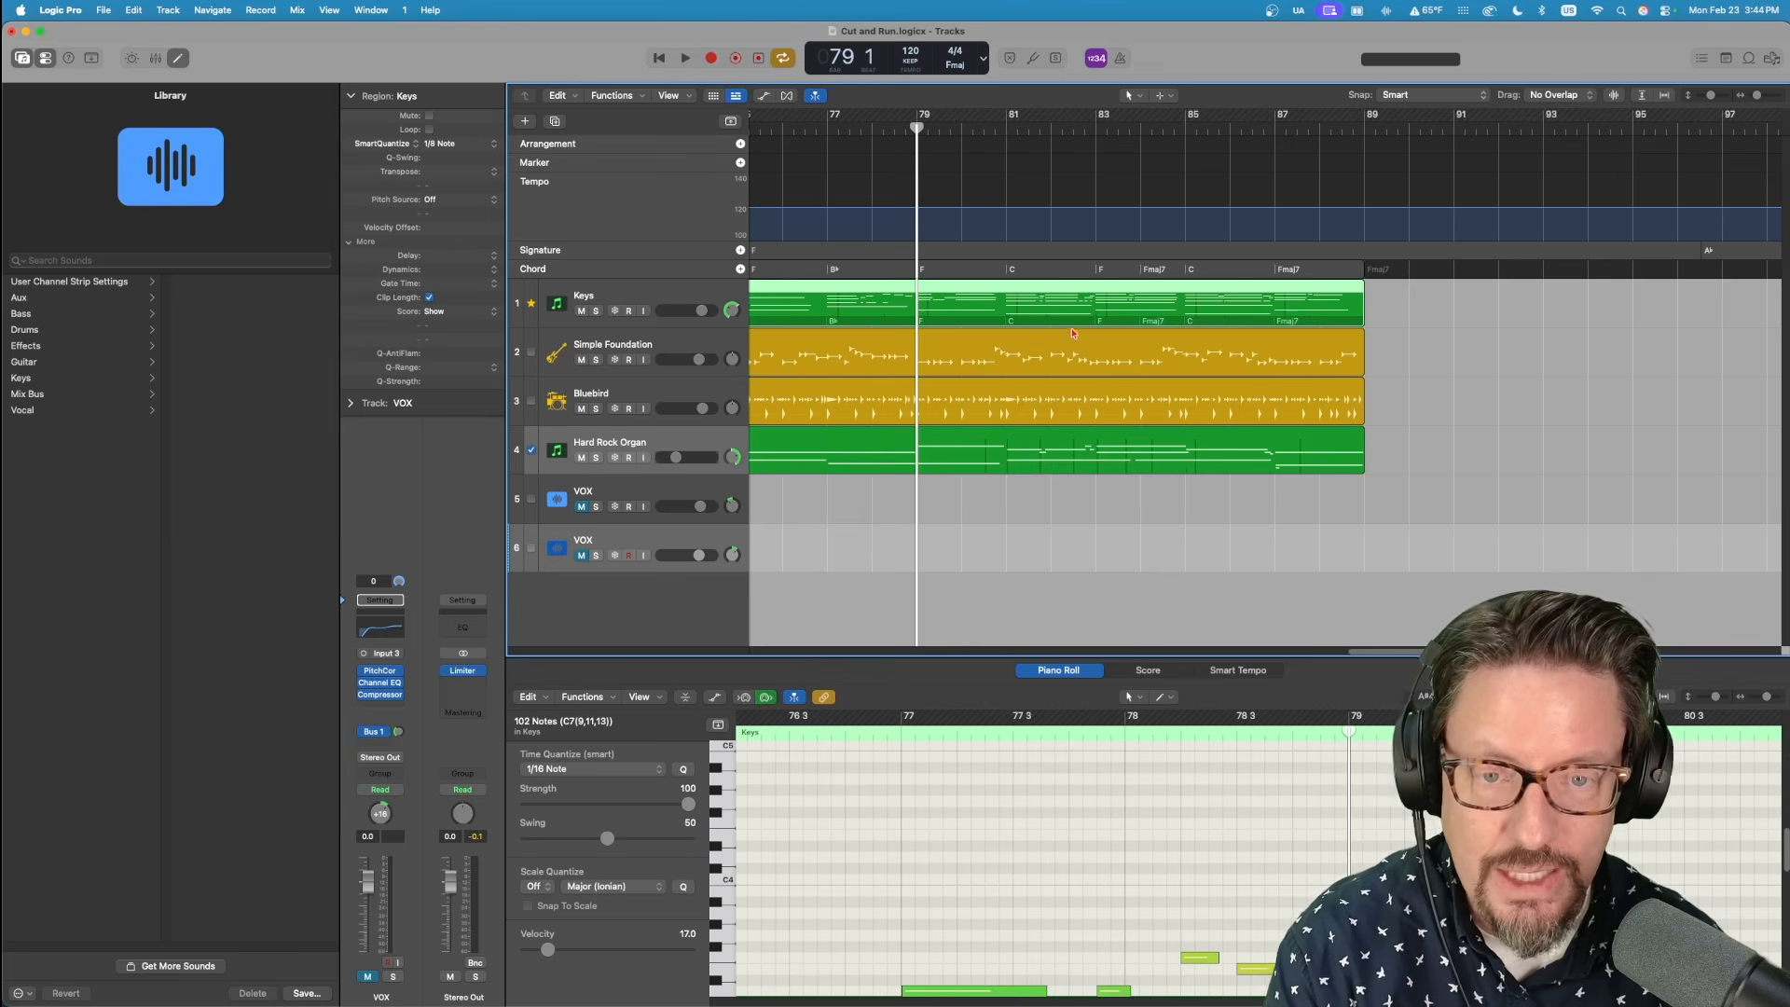
pyautogui.press('super+Left')
pyautogui.press('super+Left')
pyautogui.hscroll(-5, 1078, 325)
pyautogui.hscroll(-5, 1077, 325)
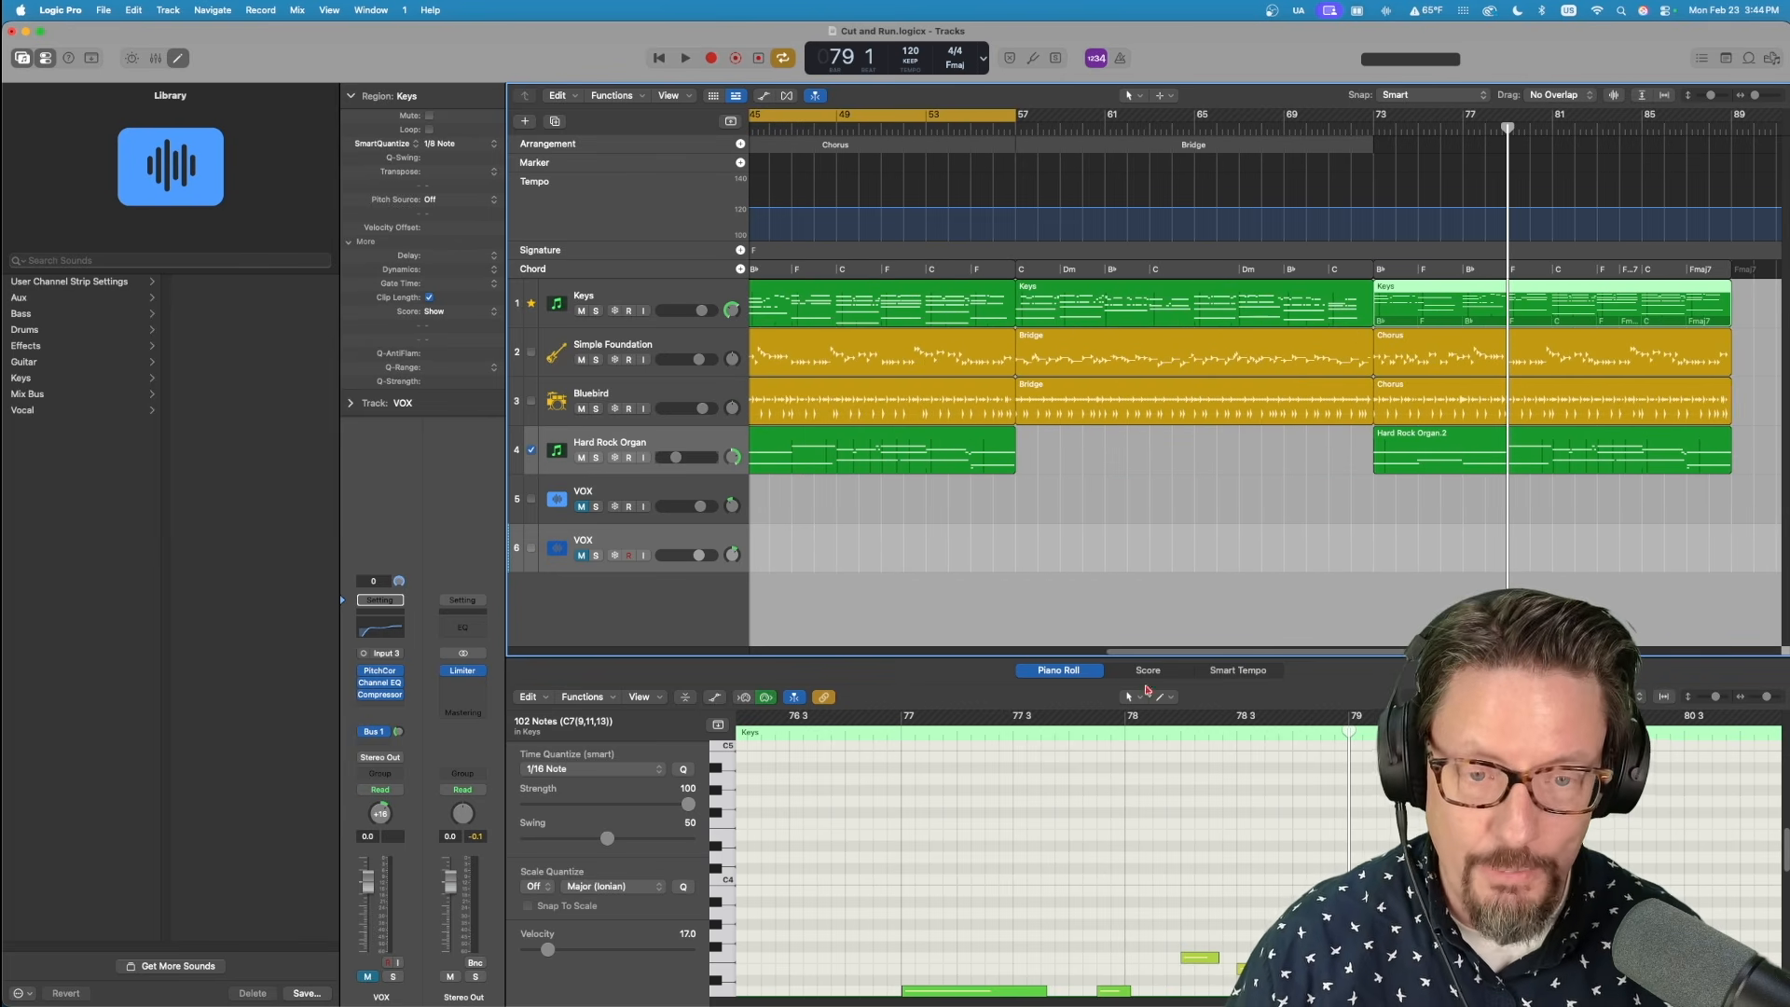
# Inspect the last Chorus's bass and drummer Session Player regions, including the drummer's Follow rhythm options for the kick and snare.
pyautogui.click(1451, 336)
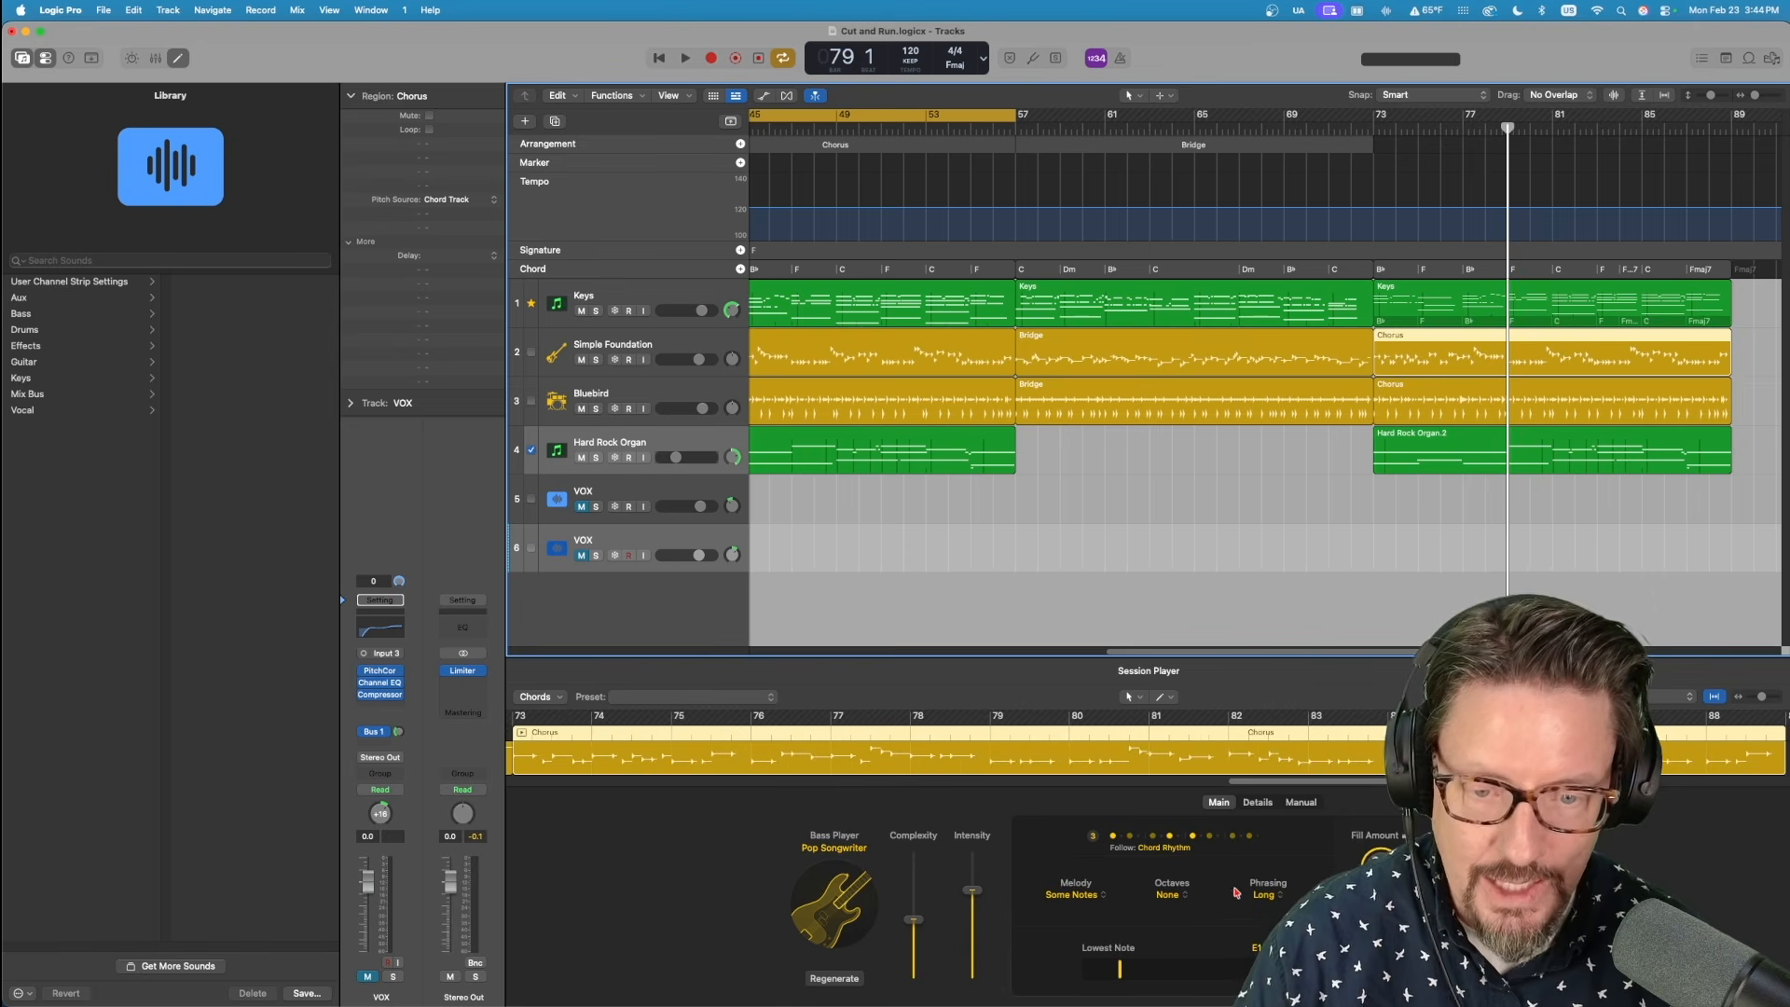
pyautogui.click(1434, 396)
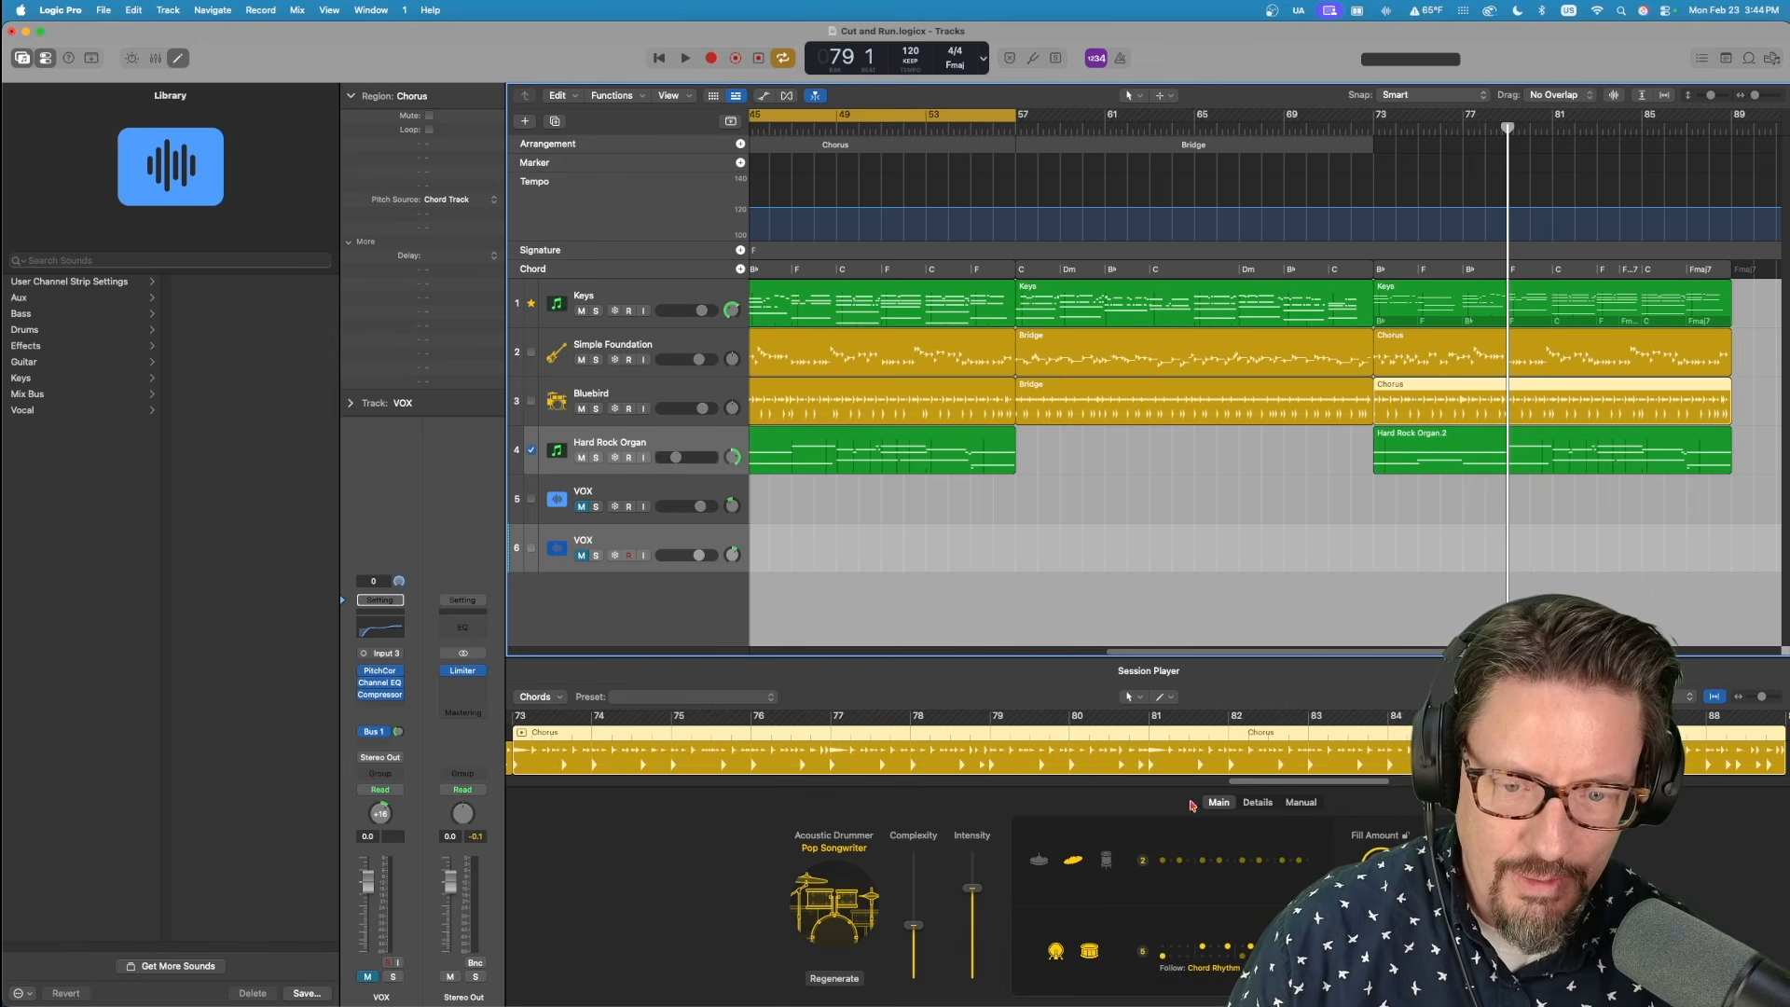
pyautogui.click(1207, 970)
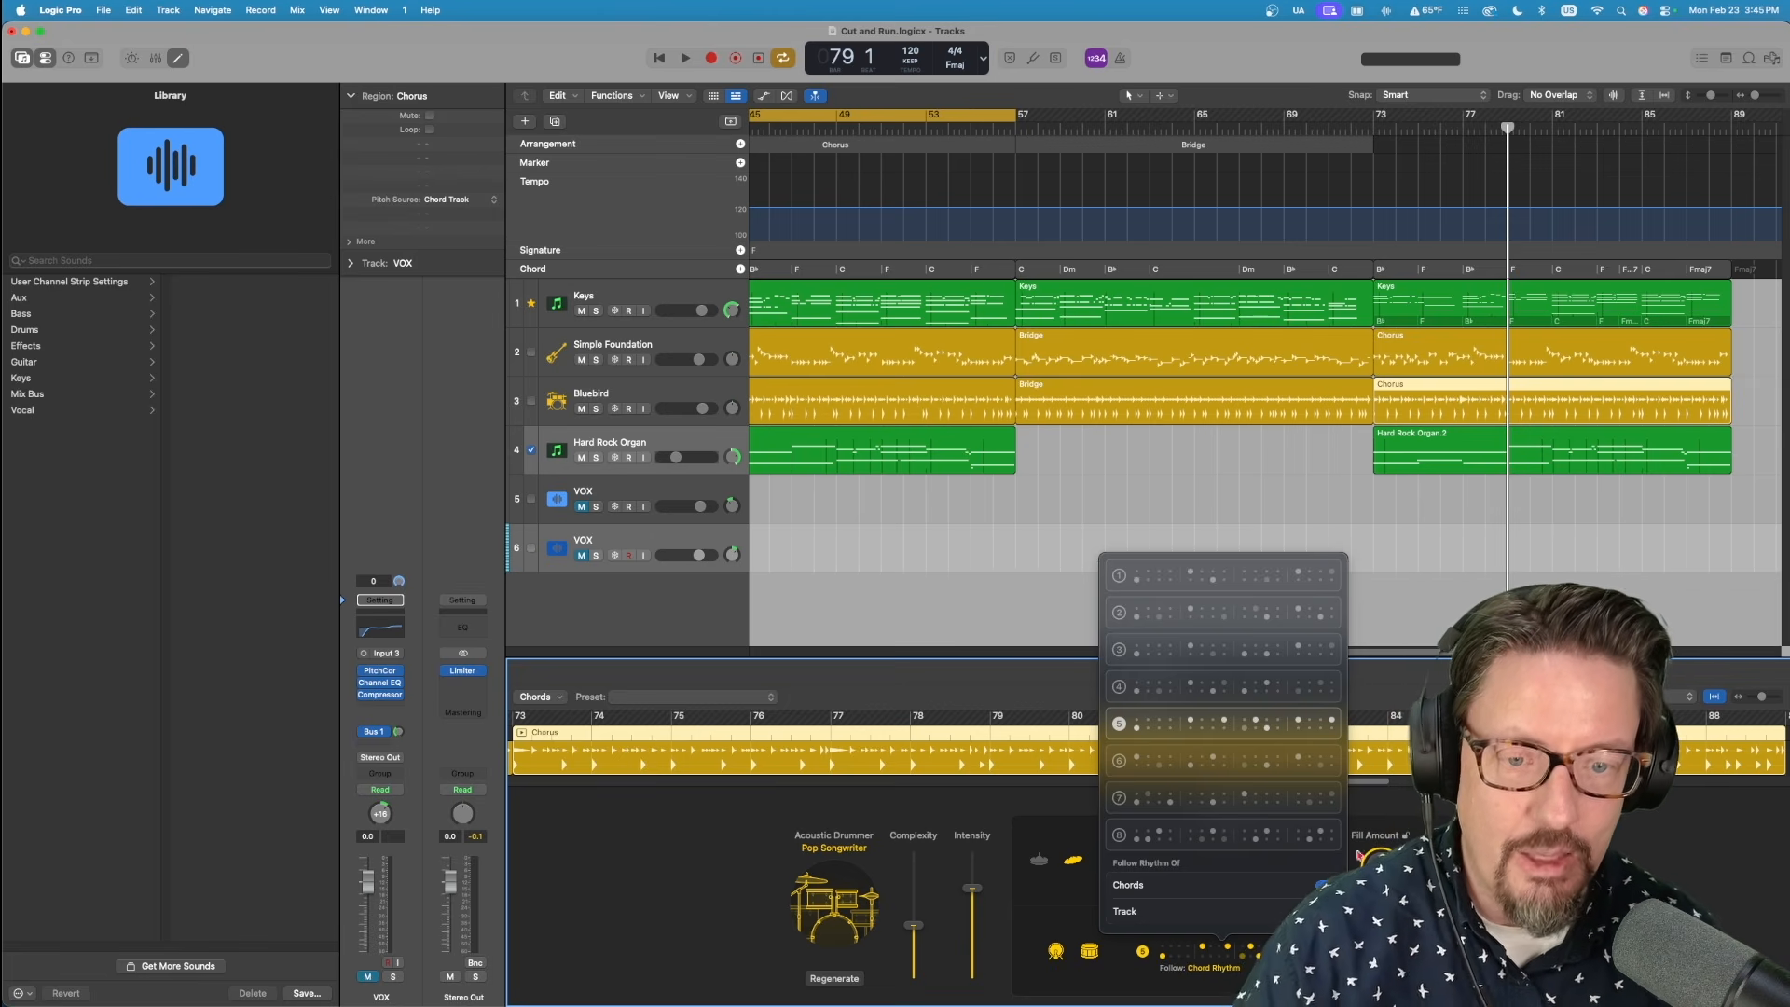
pyautogui.press('Escape')
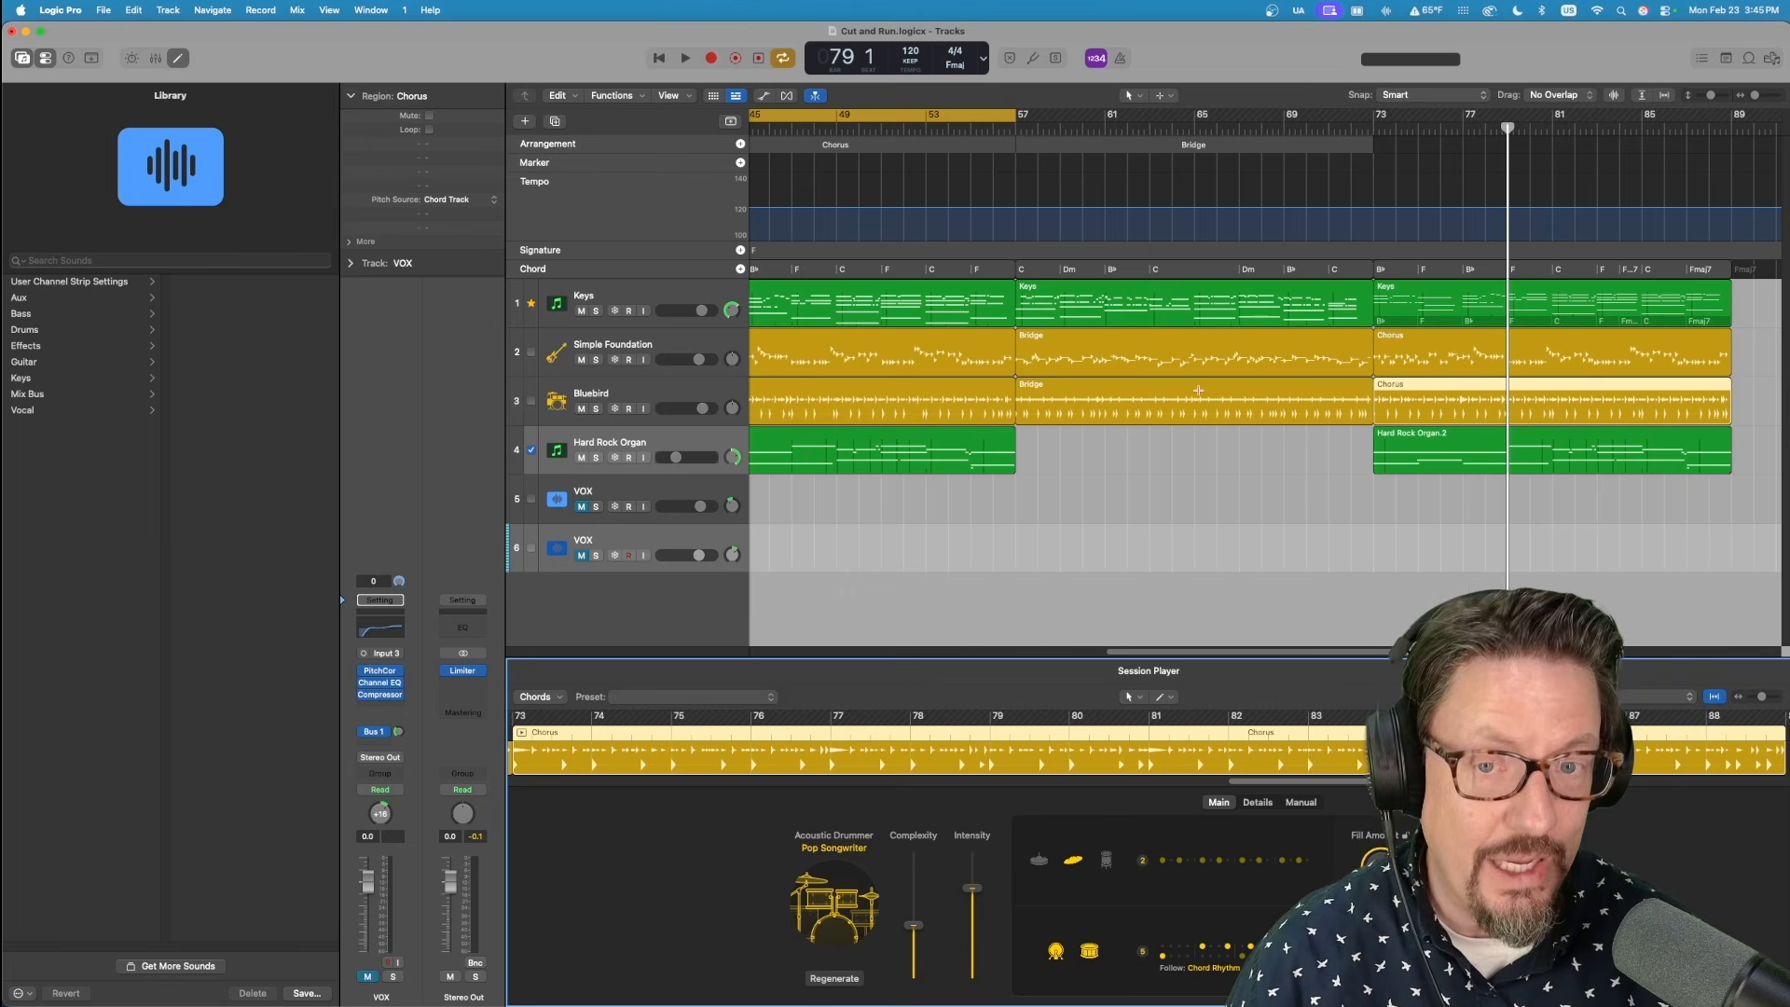
# Place the playhead at bar 51 in the Chorus to compare the F chord change with the bar line.
pyautogui.hscroll(-8, 1072, 350)
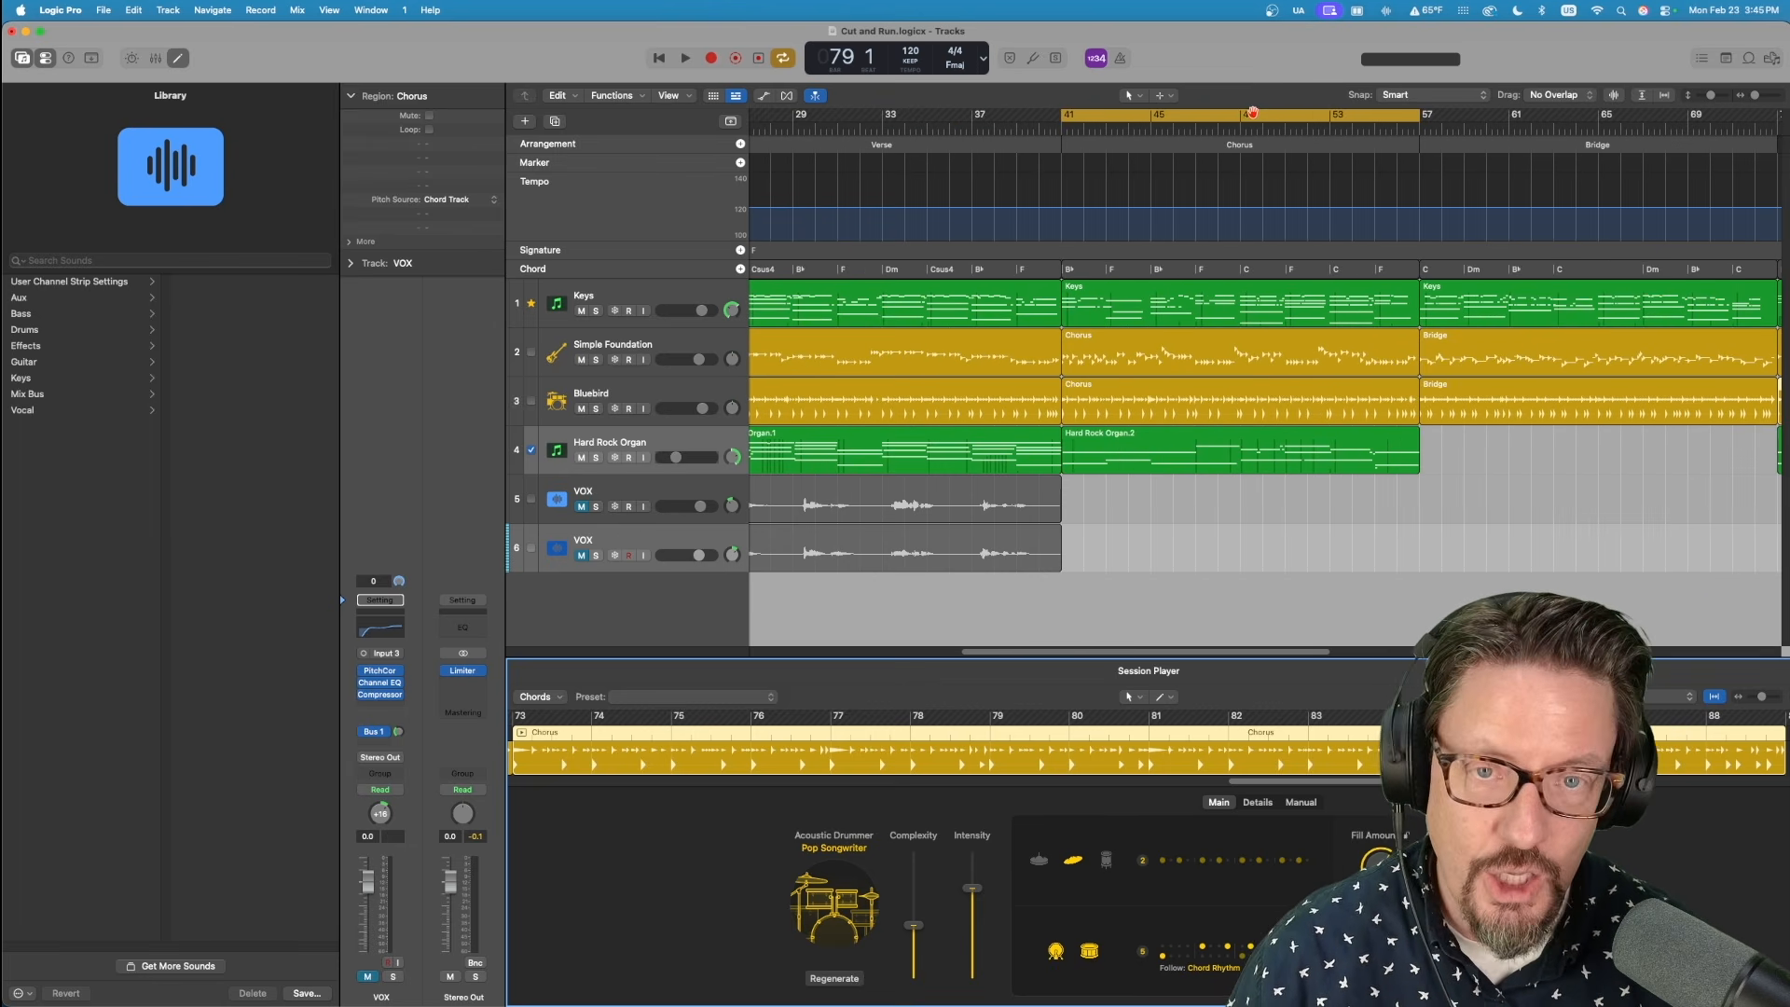
pyautogui.moveTo(1137, 131); pyautogui.dragTo(1287, 129)
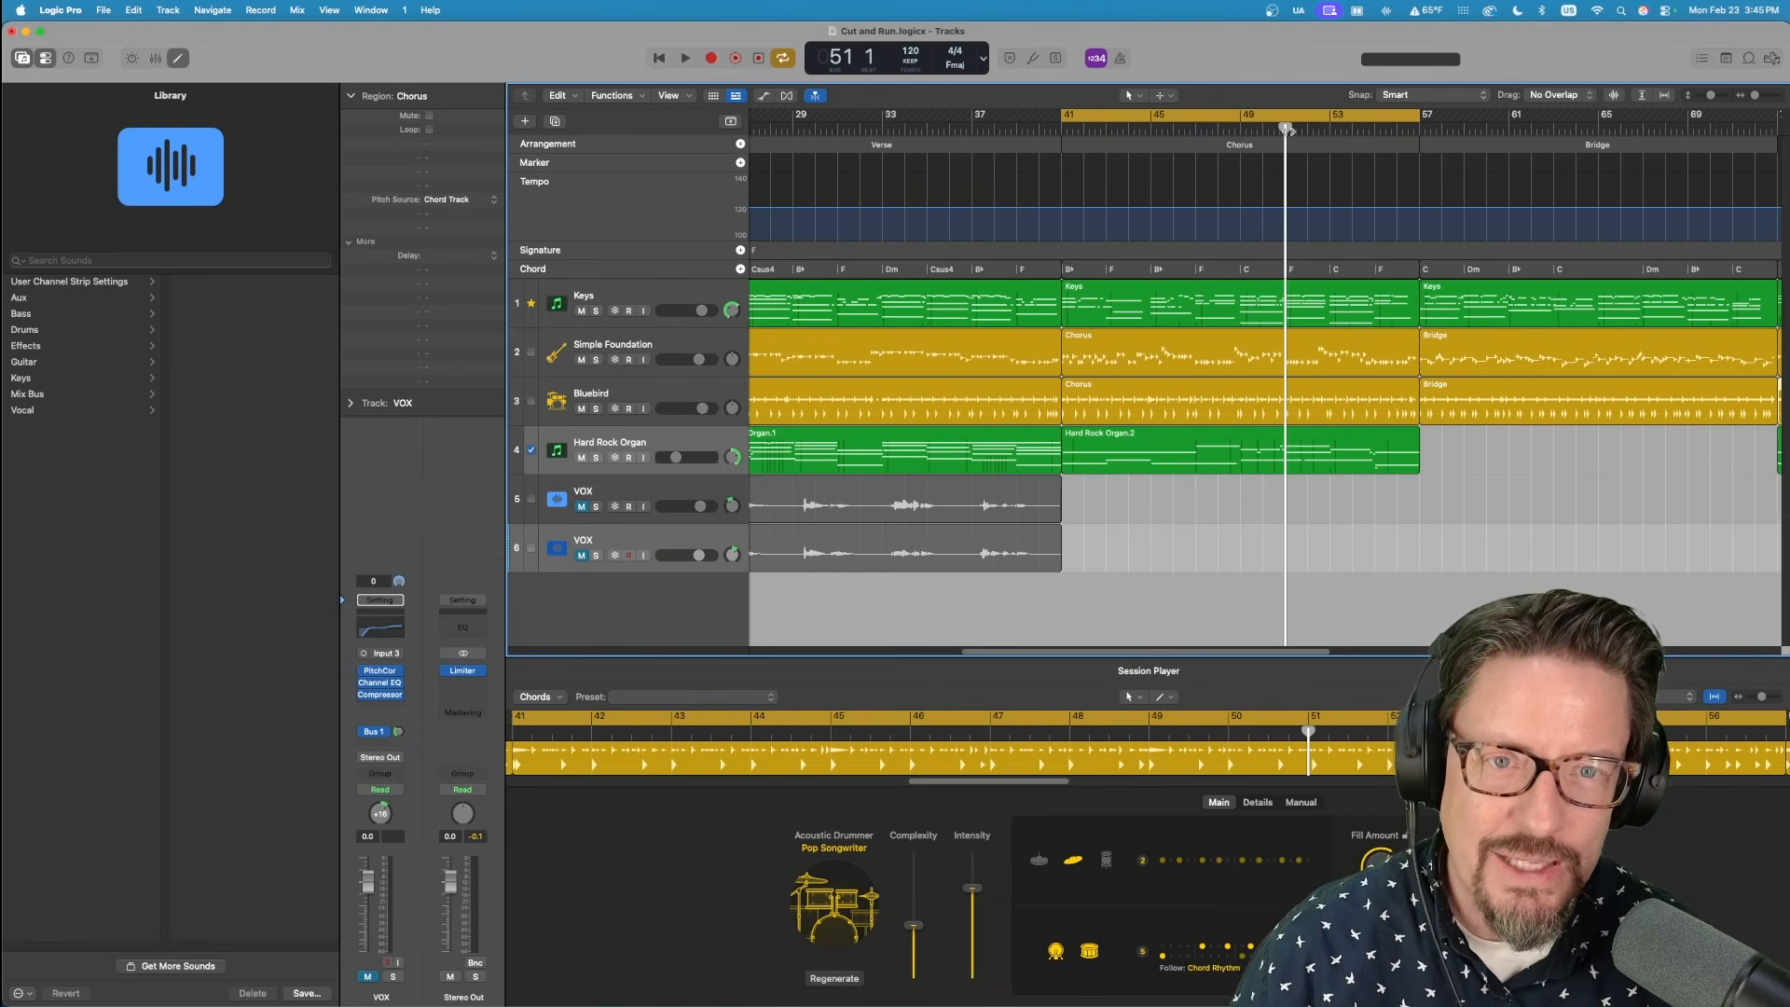
pyautogui.scroll(10, 1338, 275)
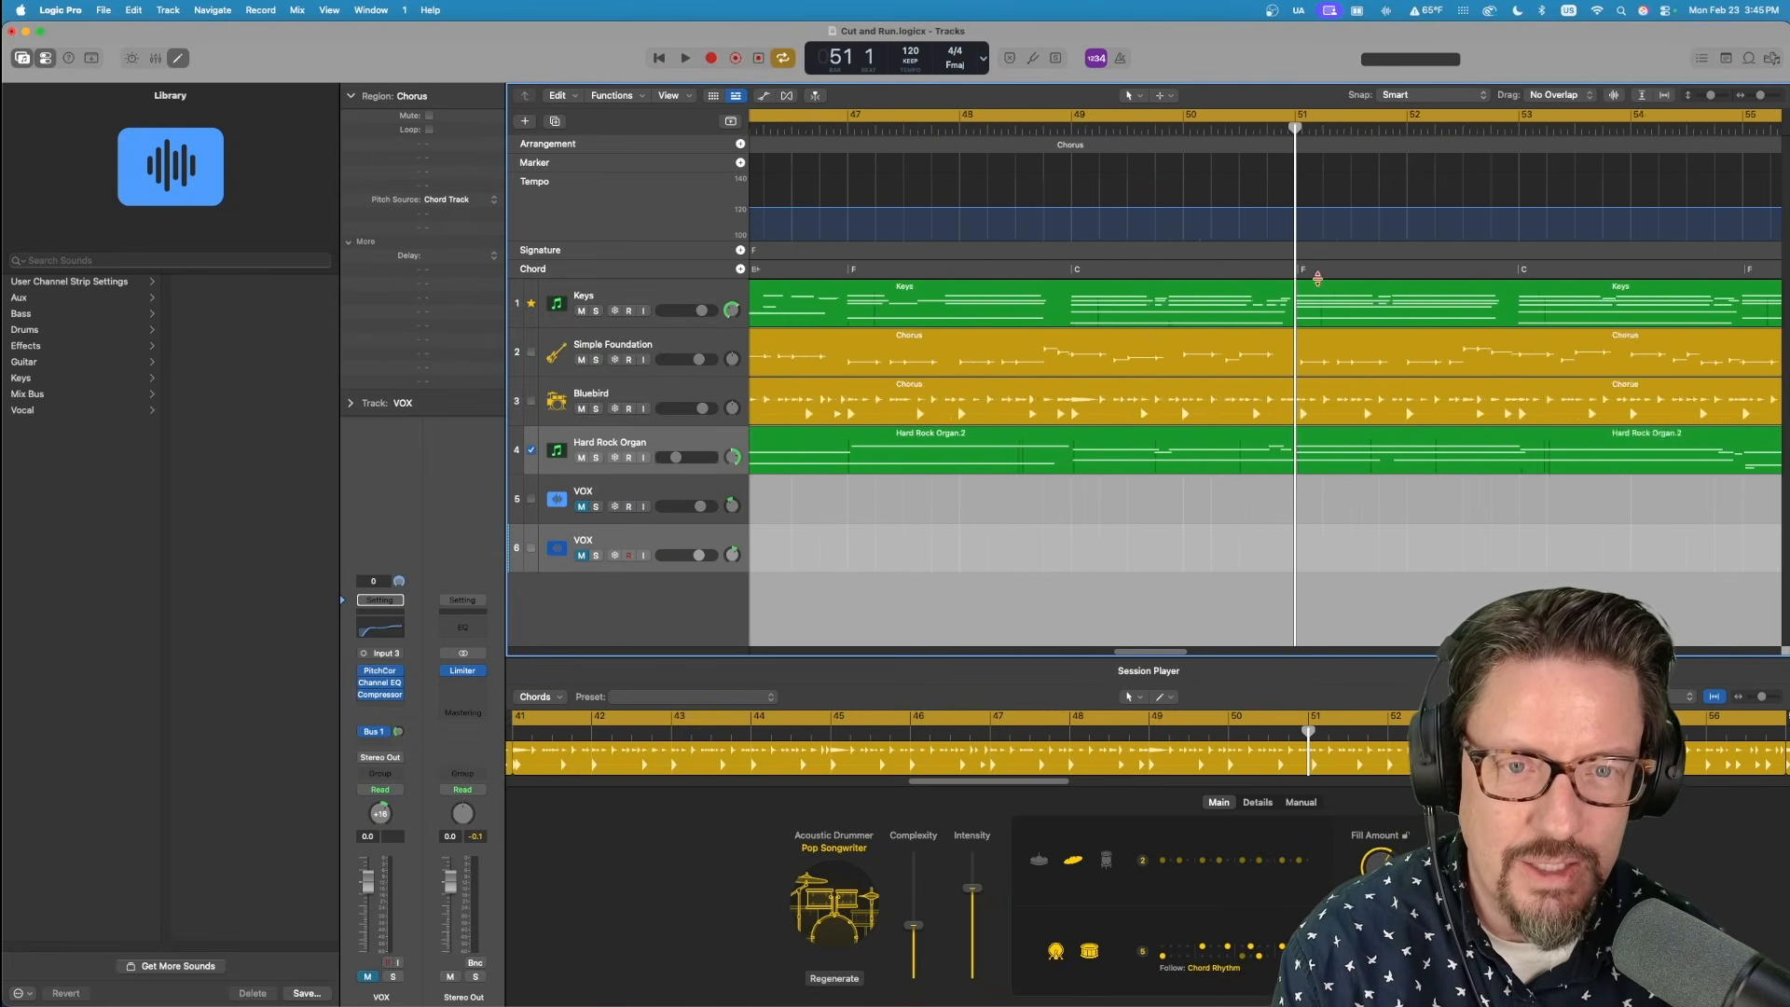
pyautogui.scroll(2, 1339, 274)
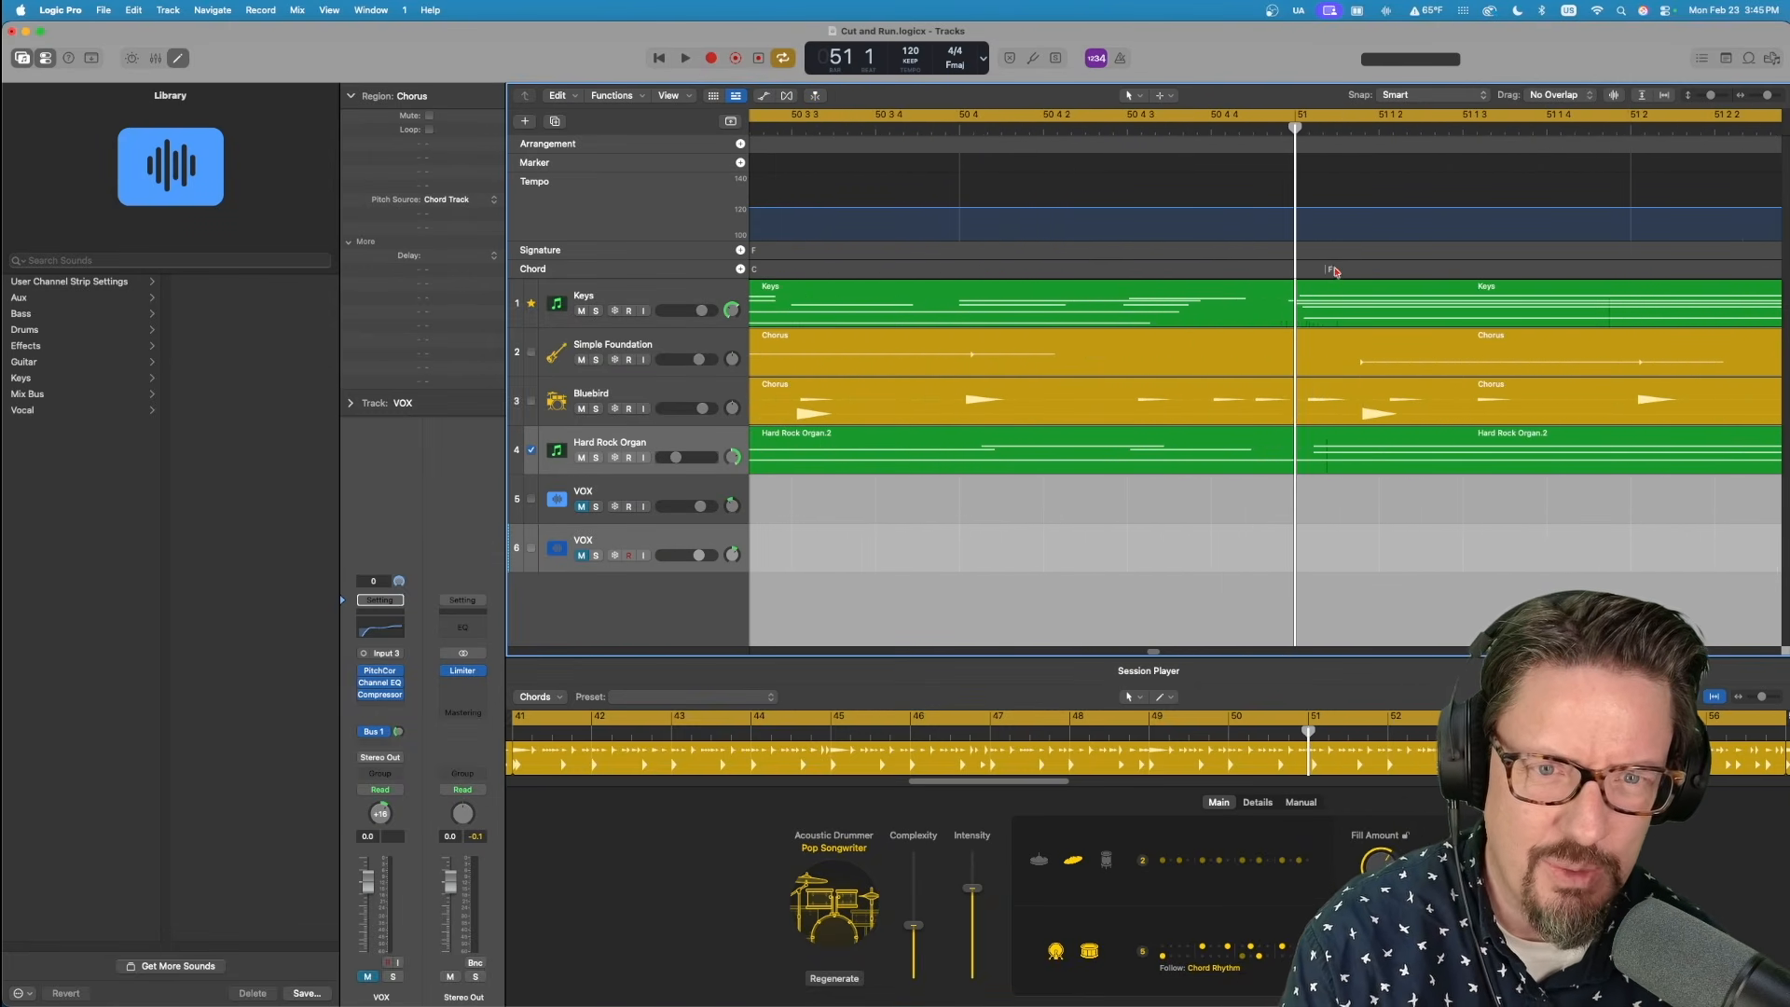
# Turn off Smart Quantize on the Chorus's Keys region to reveal its original timing, and restore the 1/8 Note setting.
pyautogui.click(1323, 296)
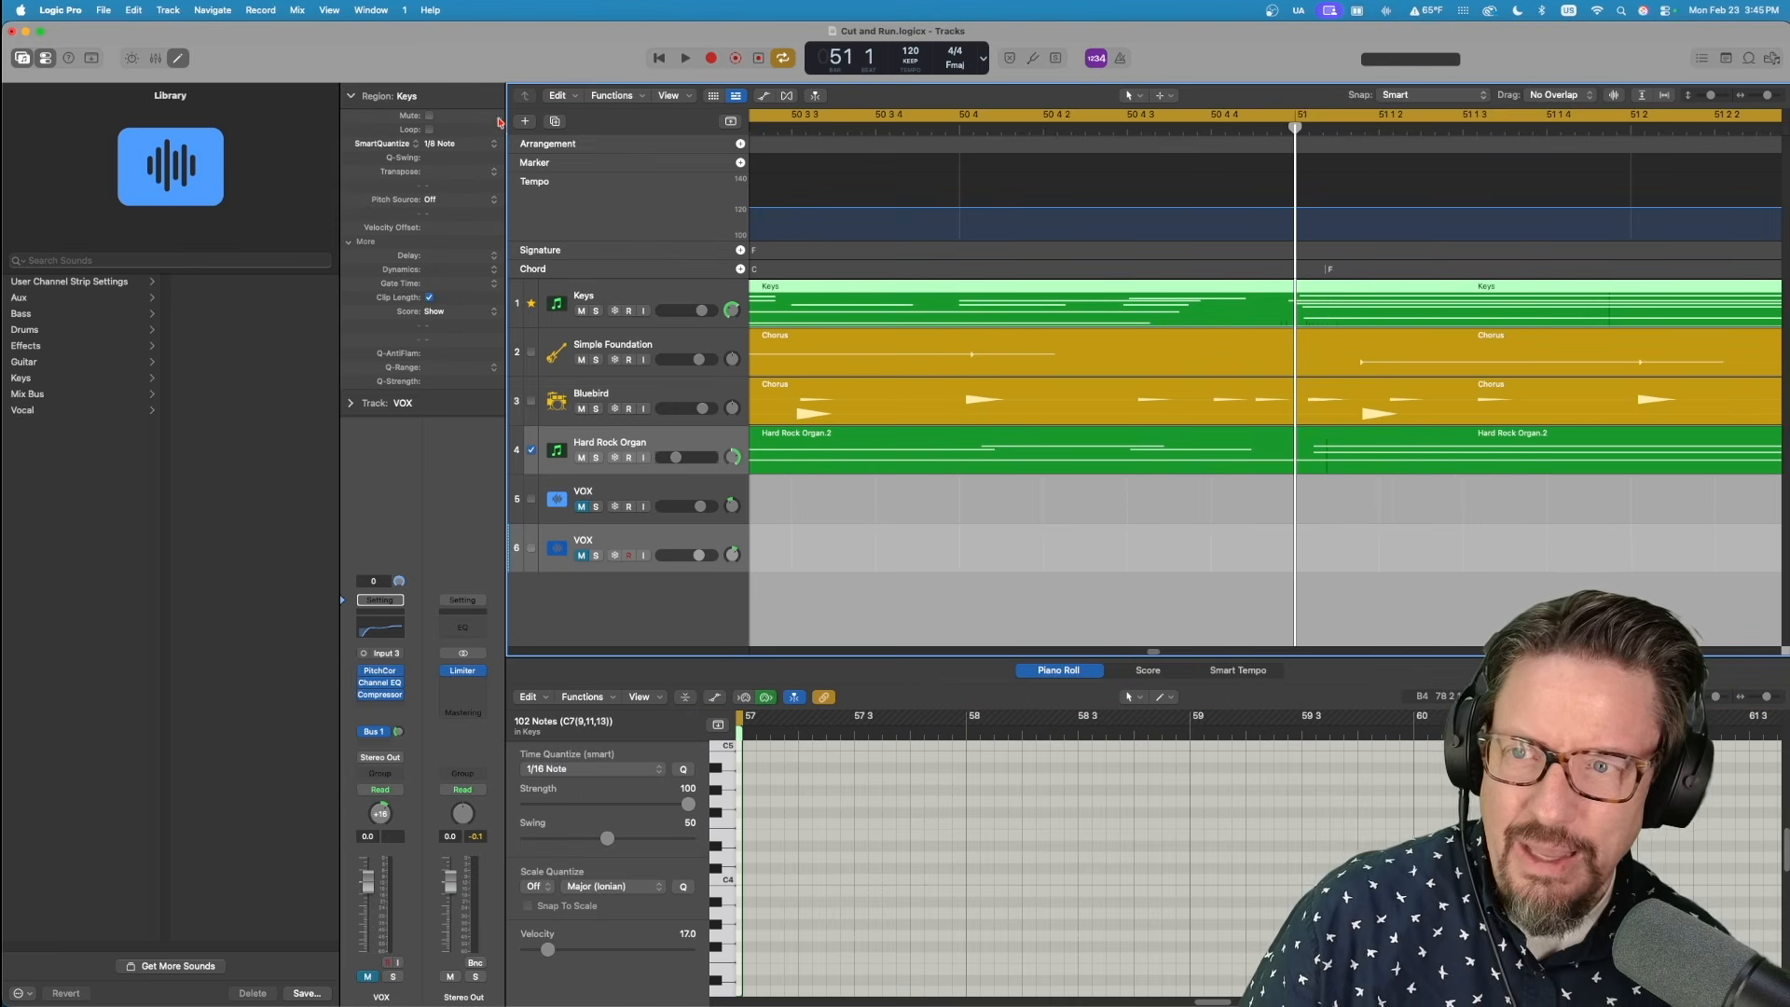
pyautogui.click(473, 146)
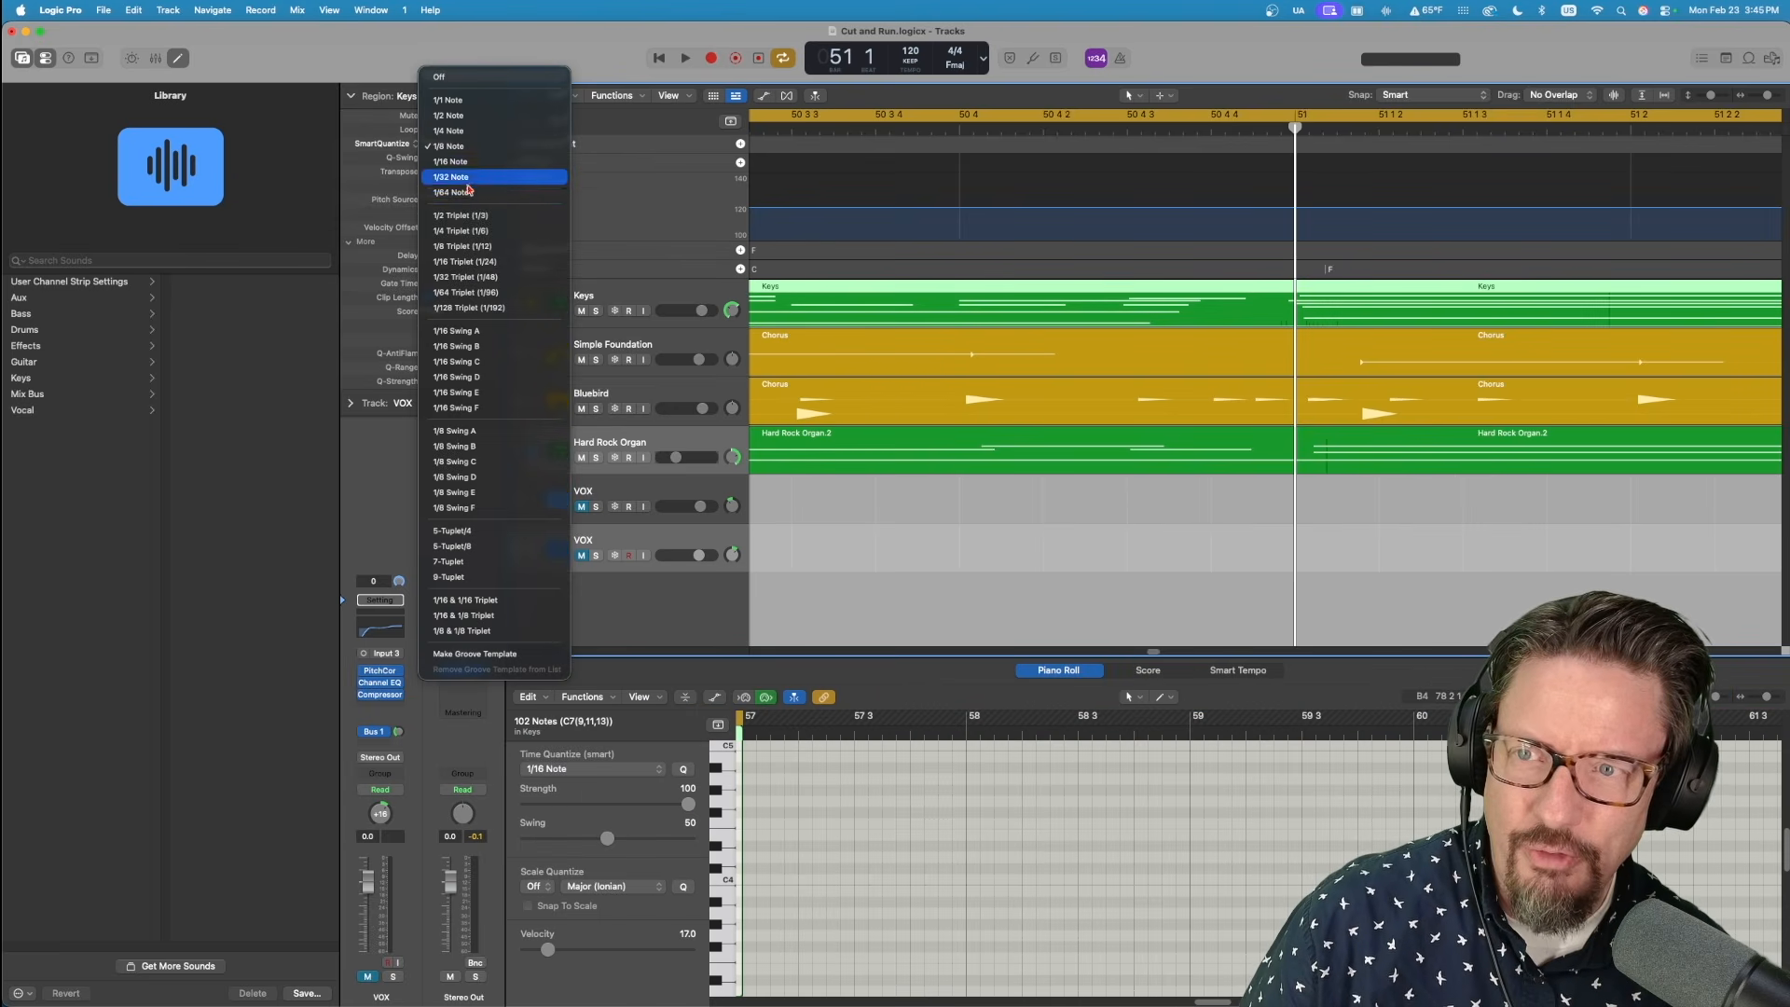
pyautogui.click(447, 77)
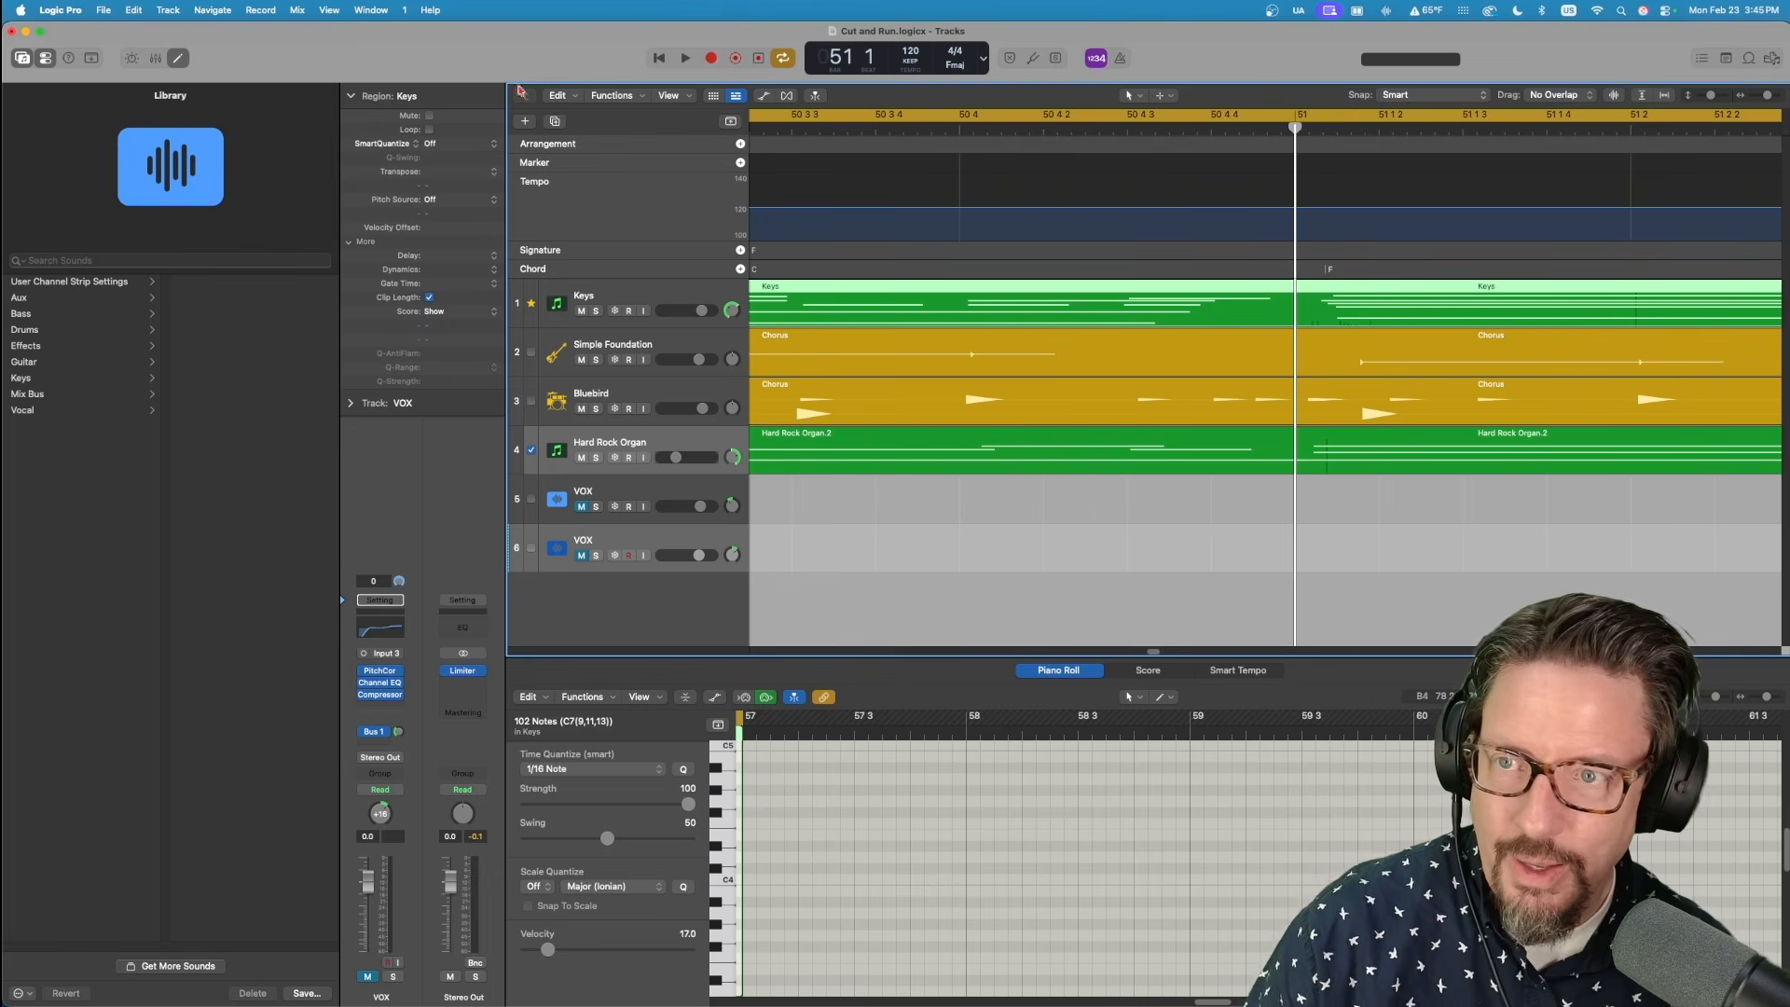
pyautogui.click(461, 148)
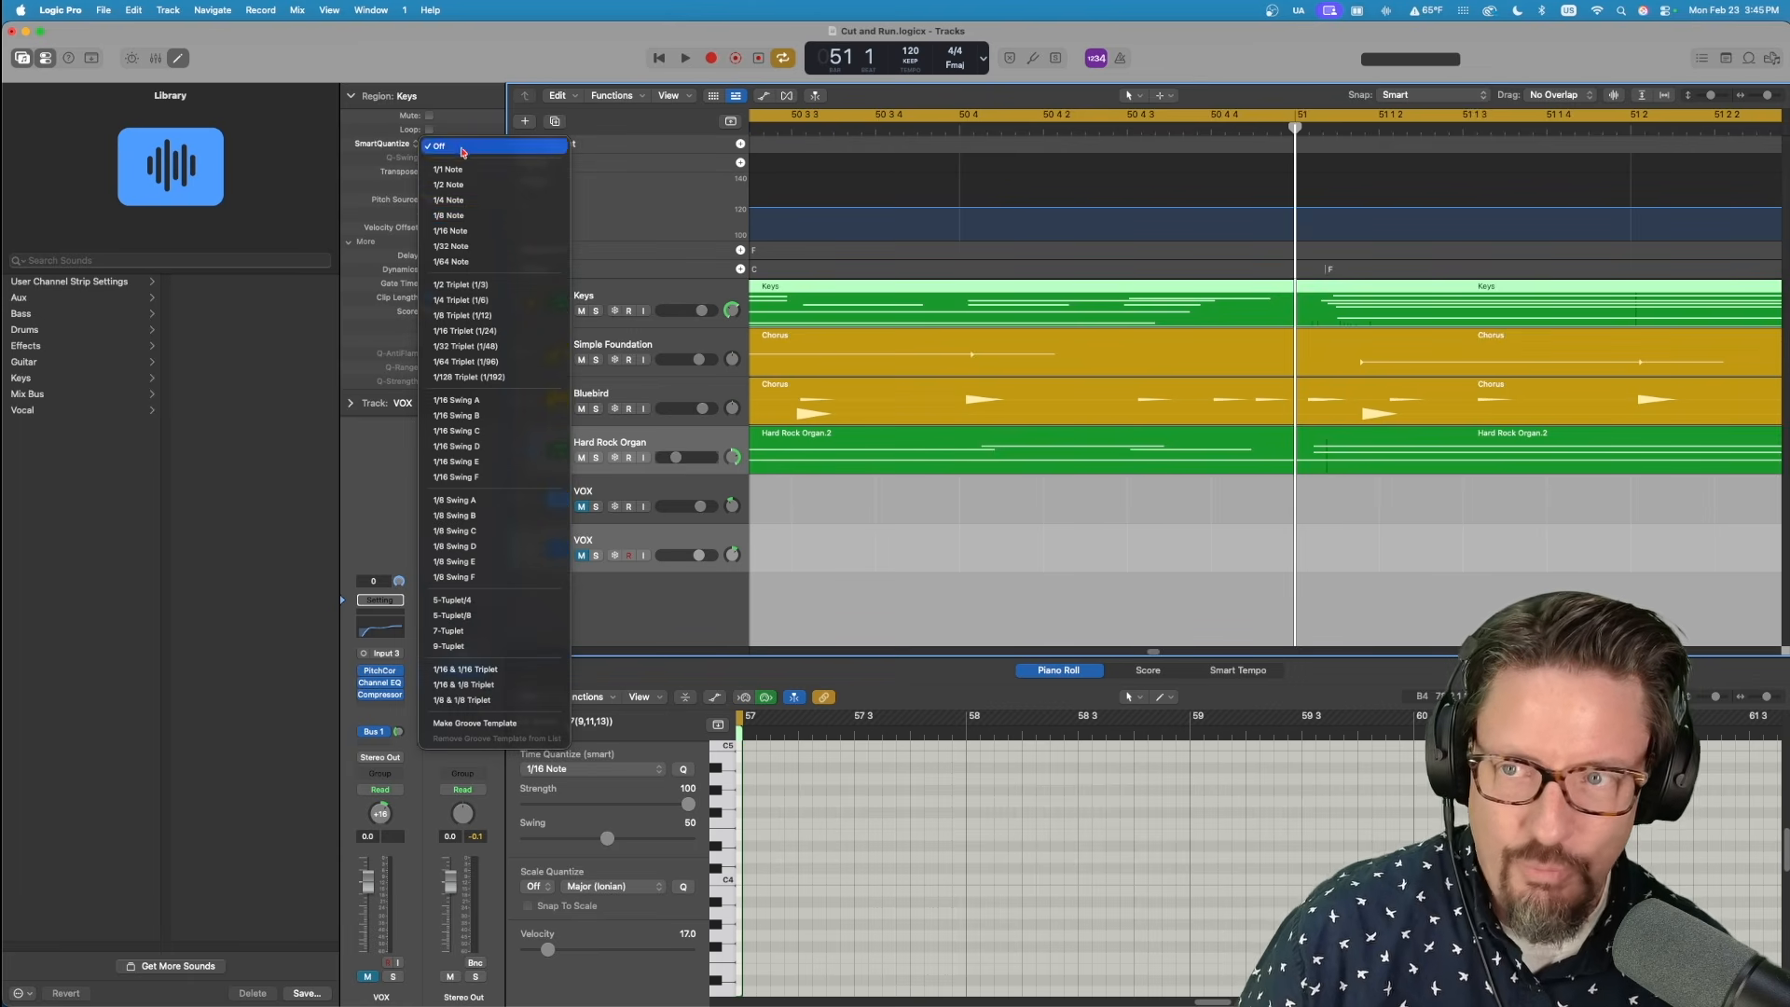
pyautogui.click(469, 216)
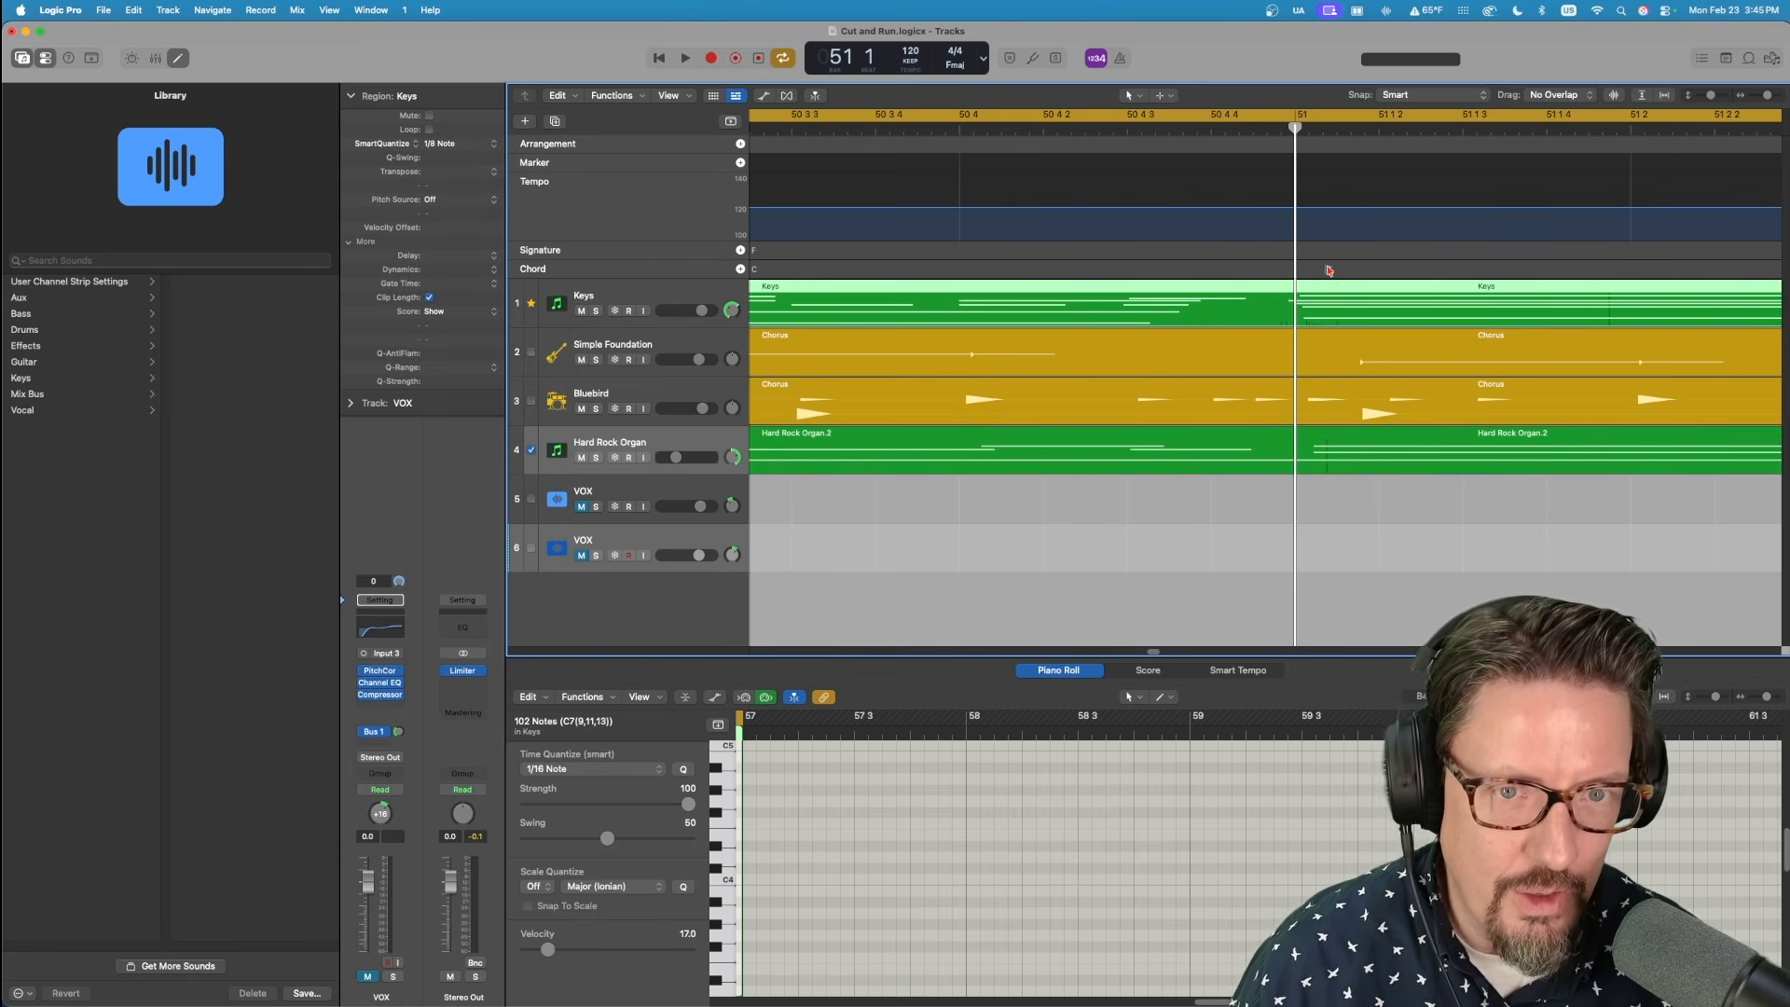
# Move the late F chord in the Chorus chord group to start exactly at bar 51.
pyautogui.click(1332, 272)
pyautogui.click(1331, 274)
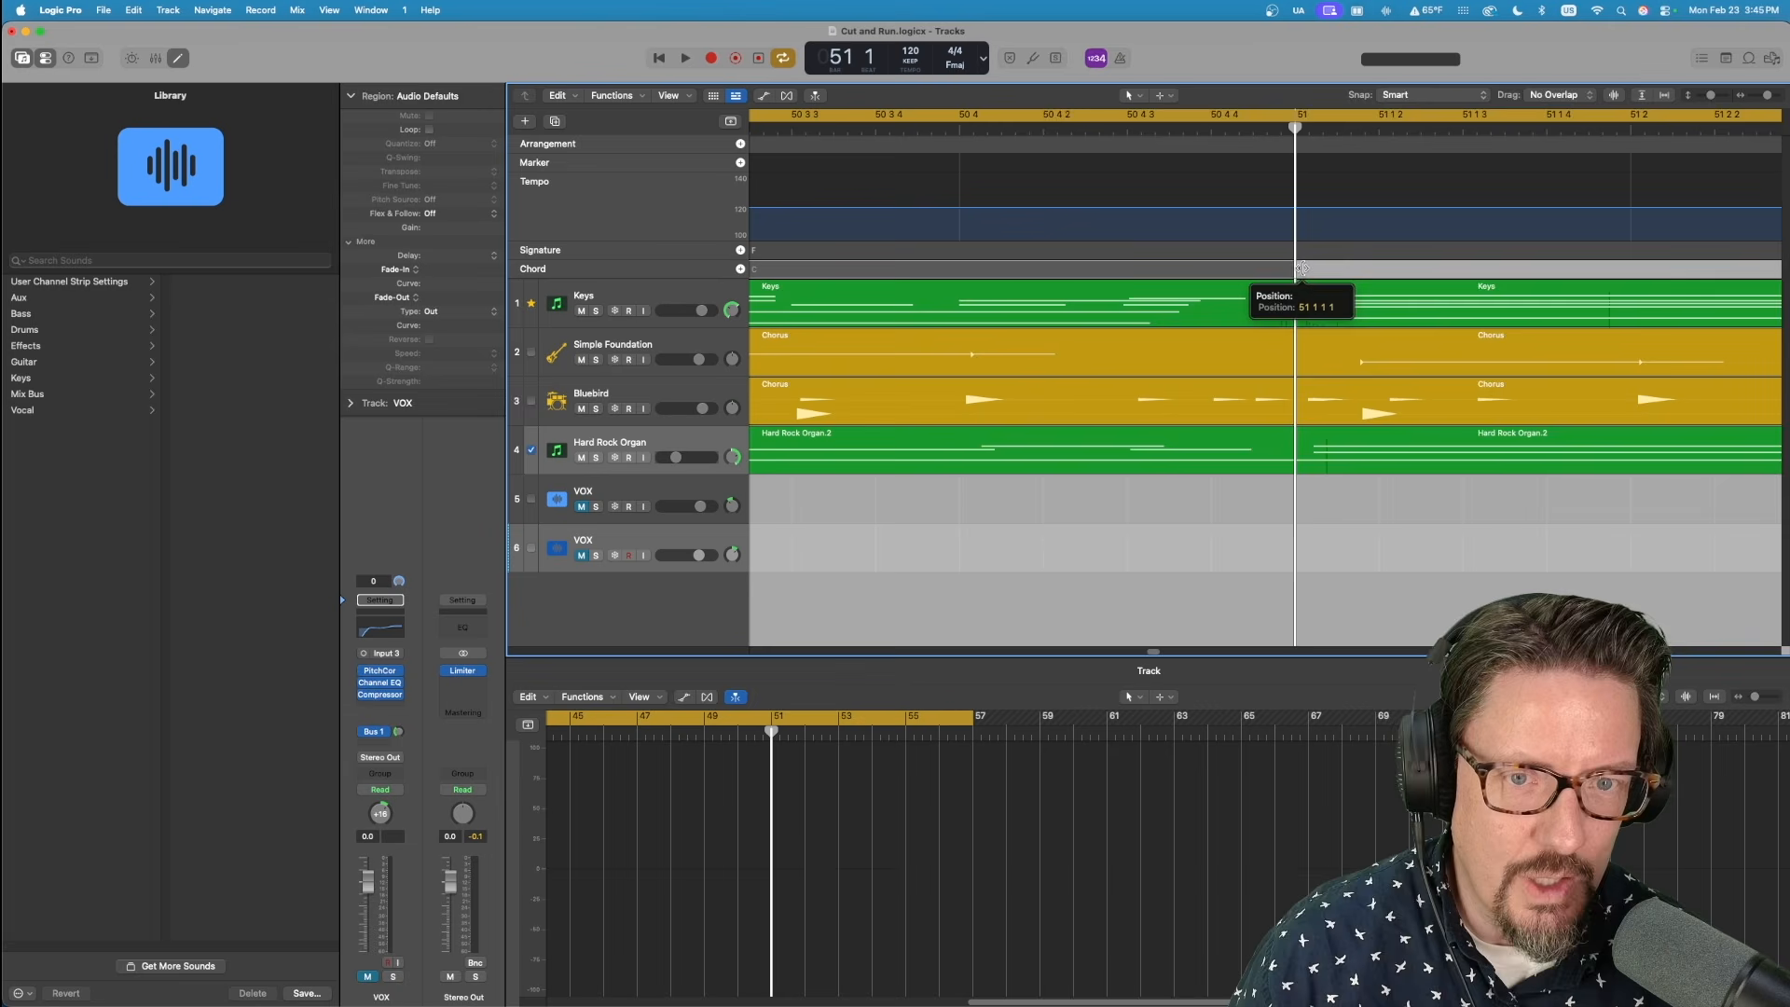
pyautogui.press('super+Left')
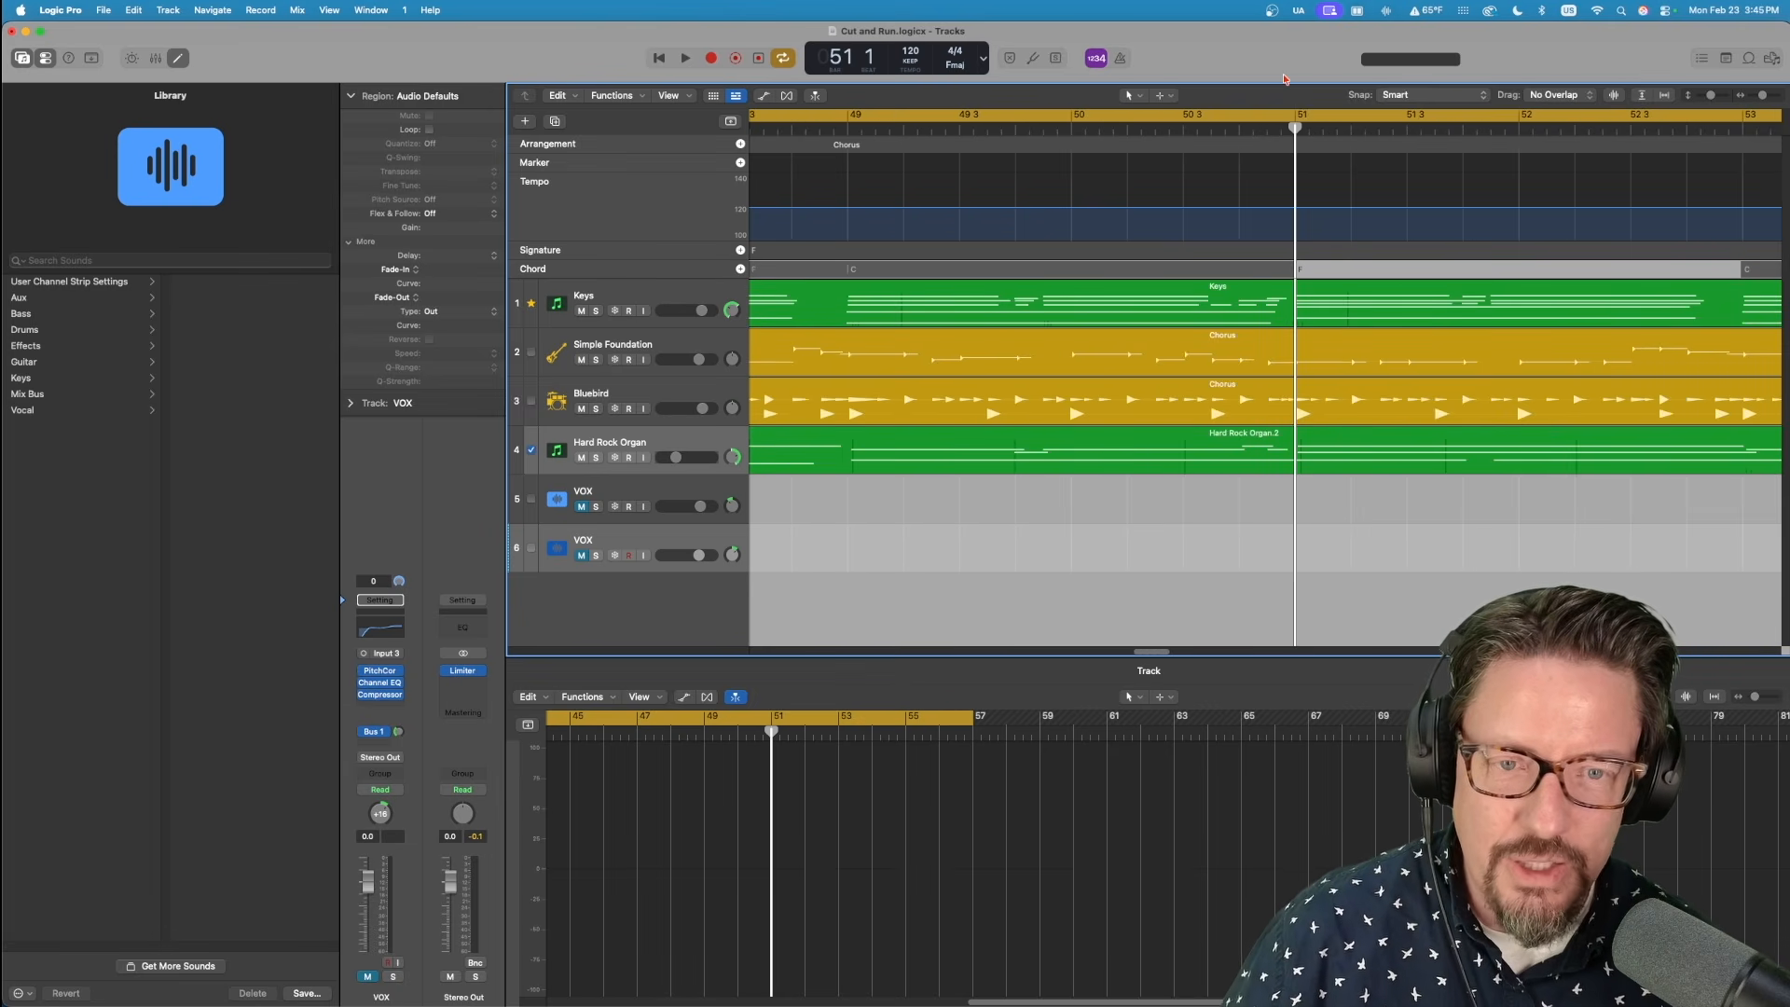